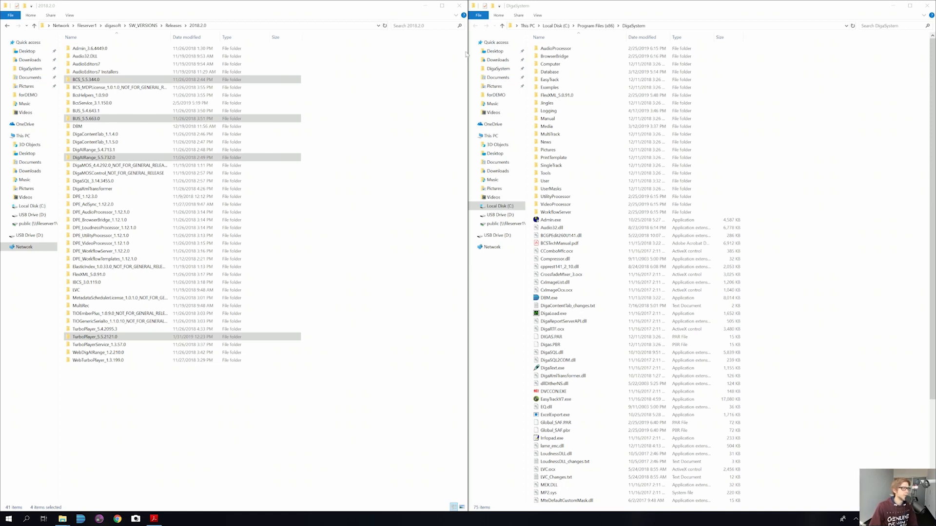
Step: Copy BCS.exe, libtcmalloc_minimal.dll and Restart2.exe from BCS_5.5.344.0 into DigaSystem, then launch Admin.exe
click(540, 10)
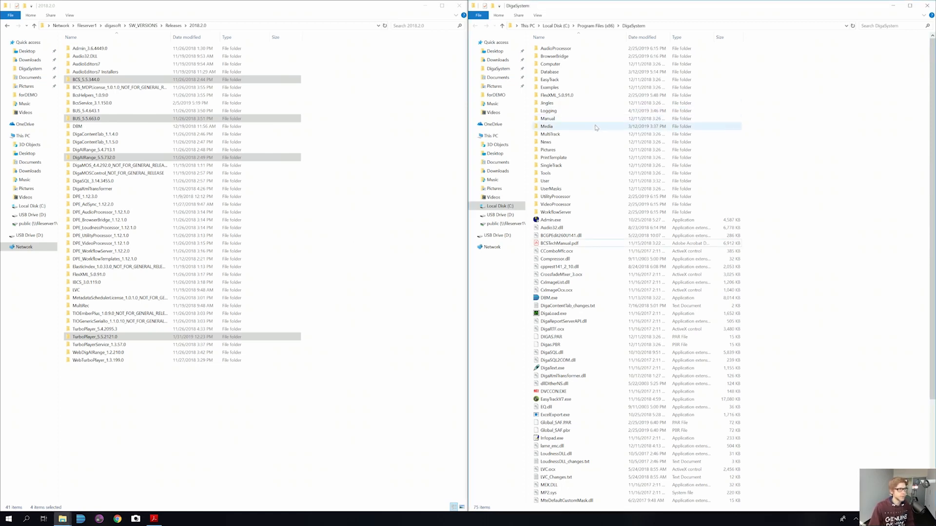
double_click(111, 82)
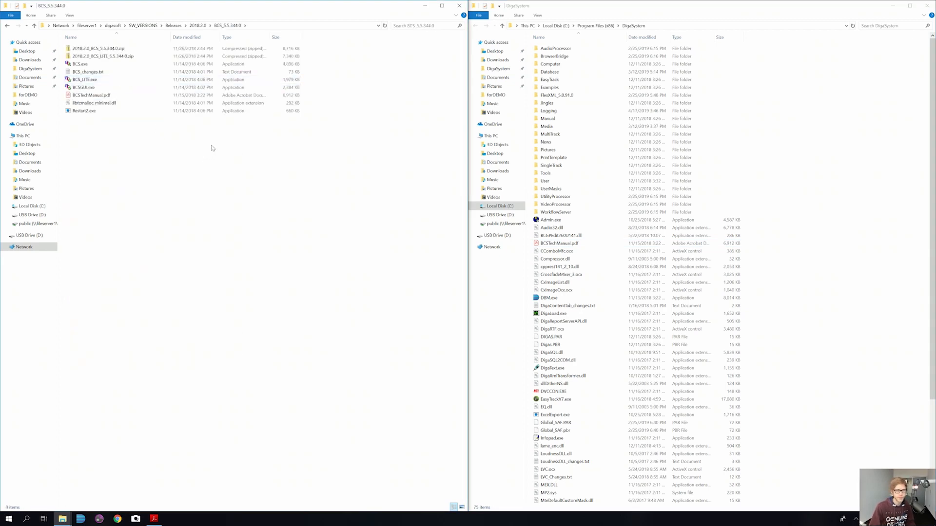
click(96, 66)
click(96, 64)
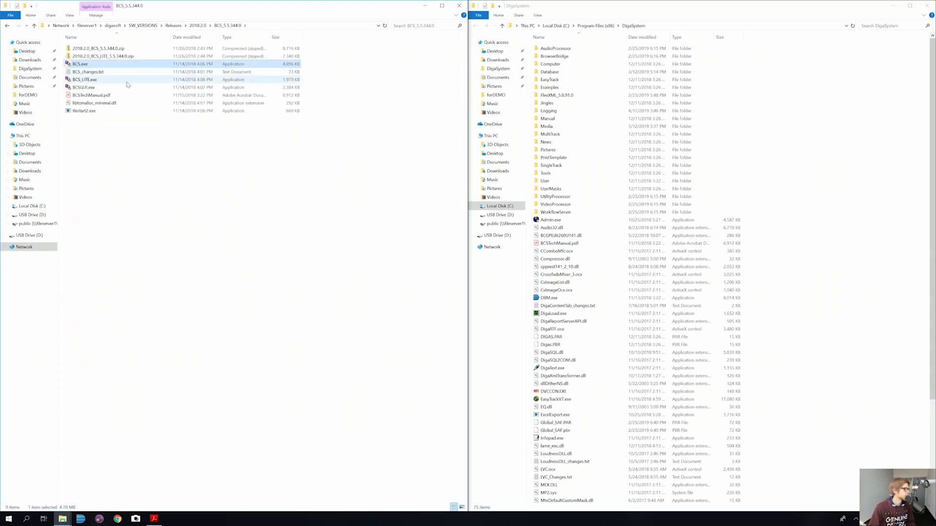
ctrl+click(96, 105)
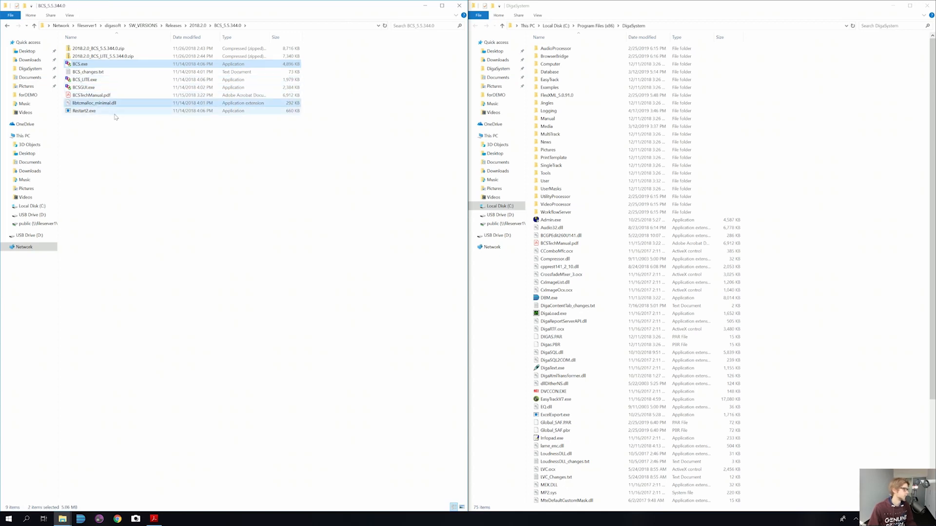
ctrl+click(107, 113)
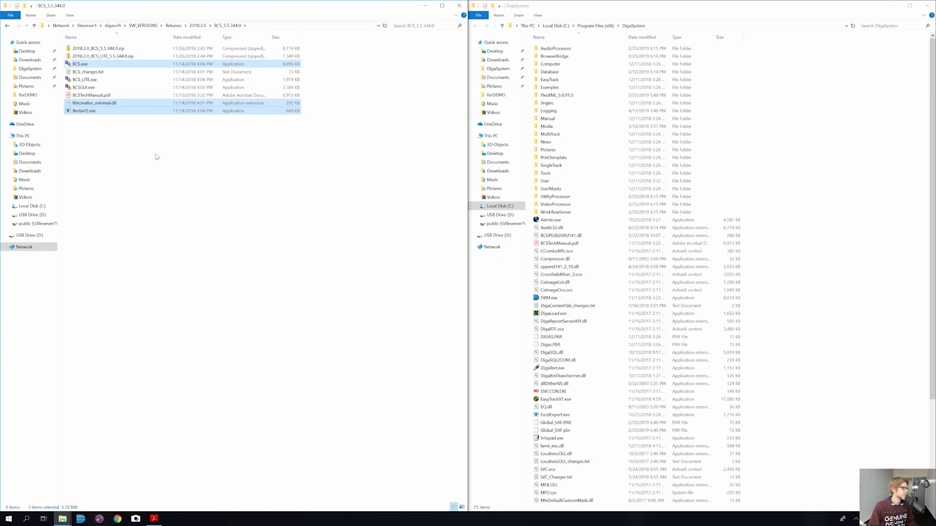
drag(99, 67, 838, 125)
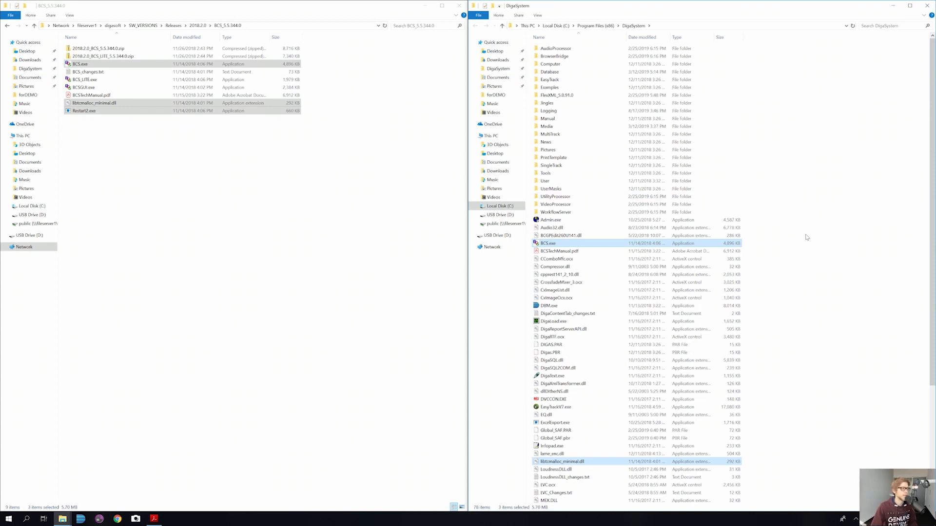
mouse_move(552, 245)
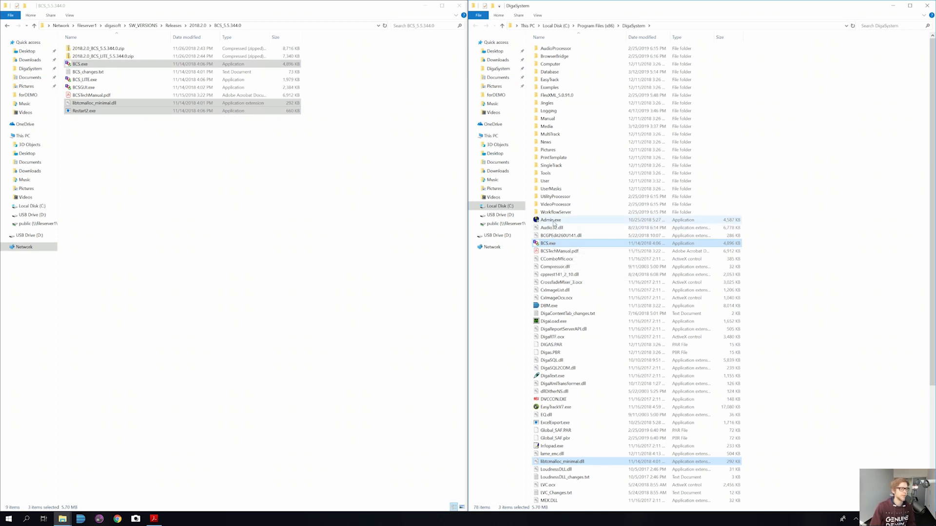
double_click(552, 222)
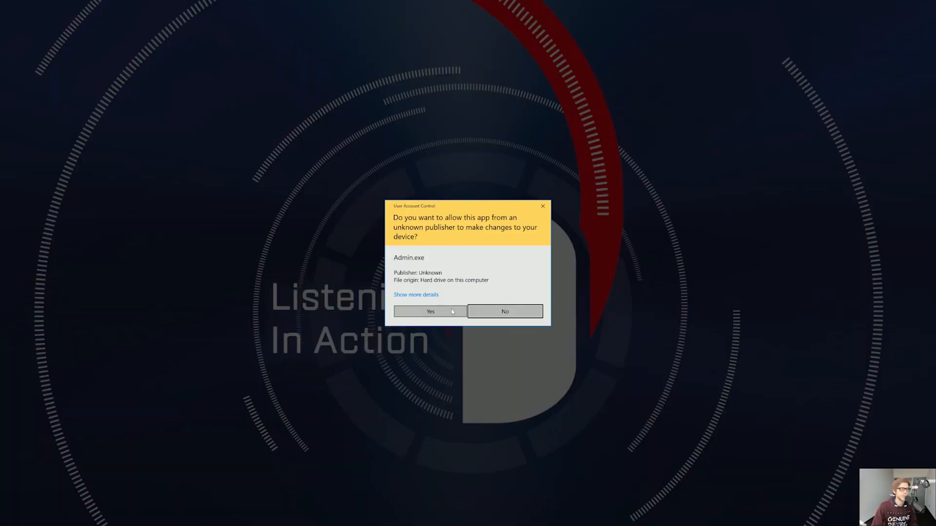
Step: Allow Admin.exe to run and log in to DigaSystem Administrator as ADMIN
click(446, 314)
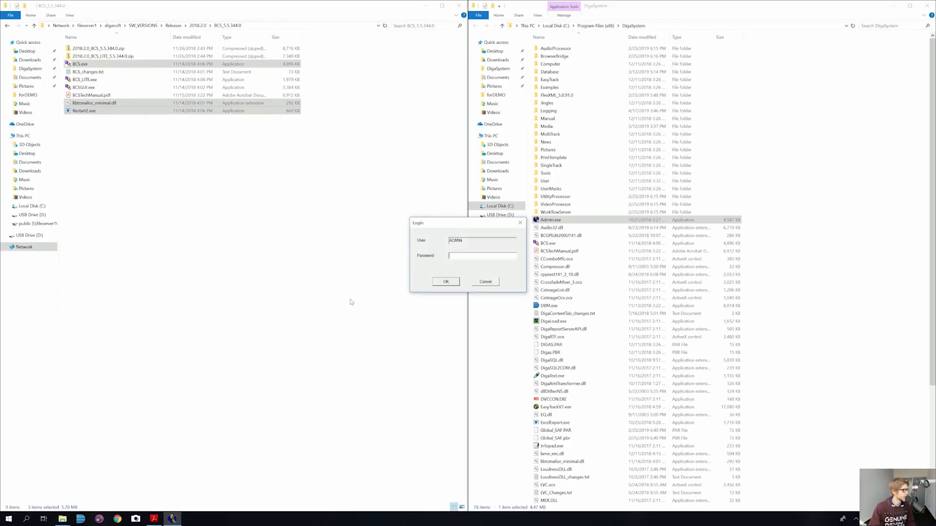
click(450, 255)
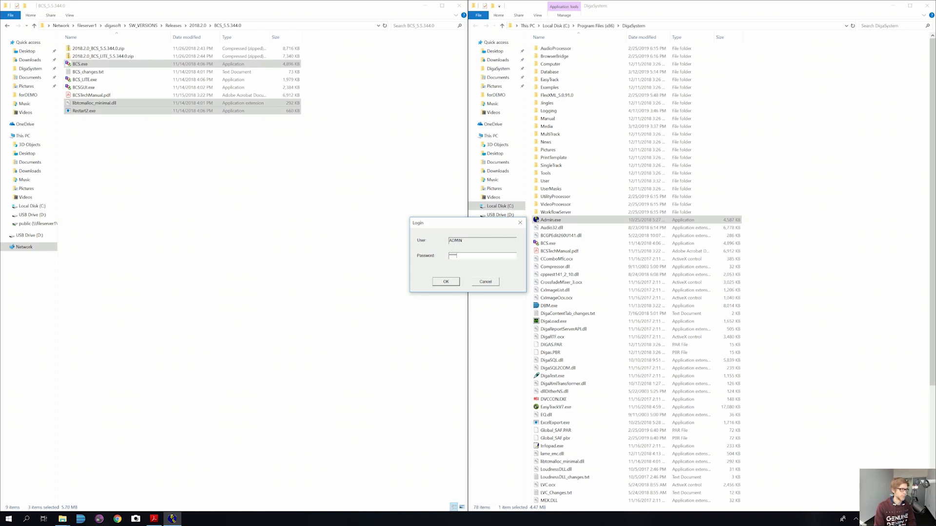
key(Return)
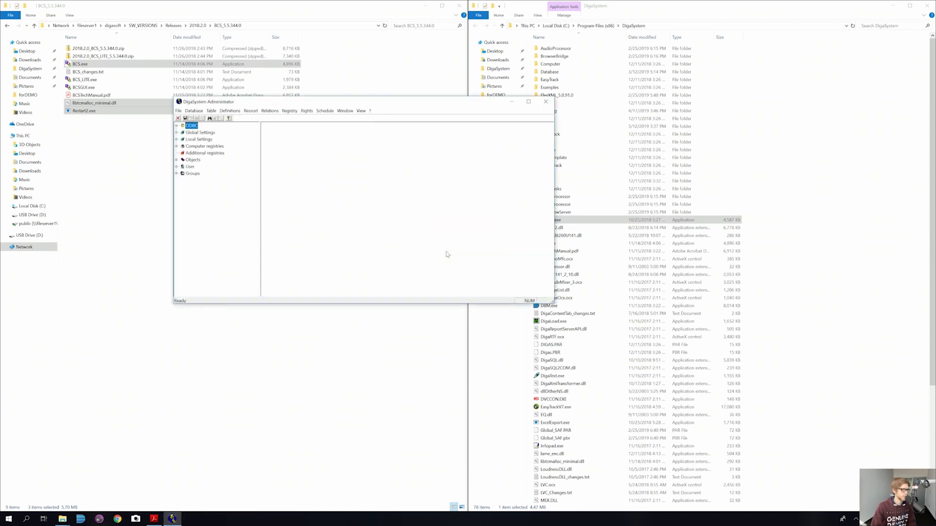
Step: Create a new subkey named BroadcastServer under the Local Settings branch
click(177, 140)
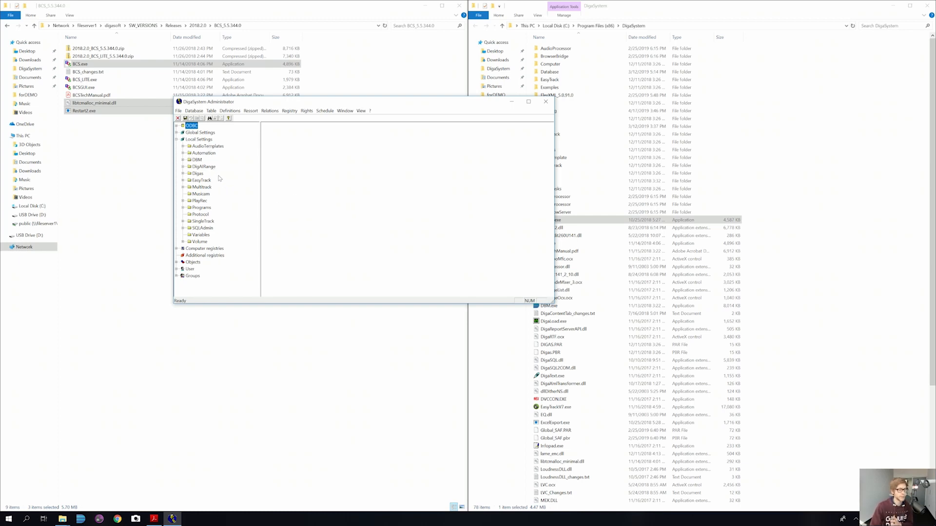
right_click(197, 141)
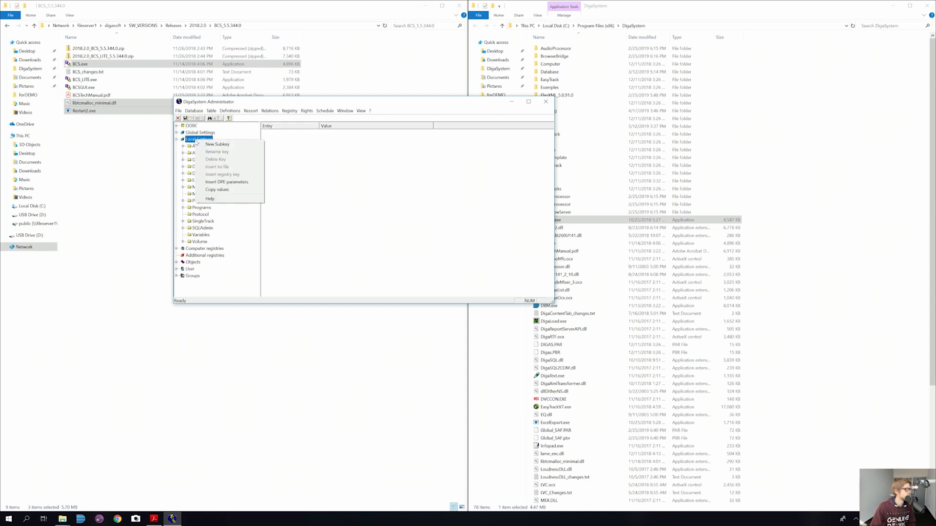
click(219, 144)
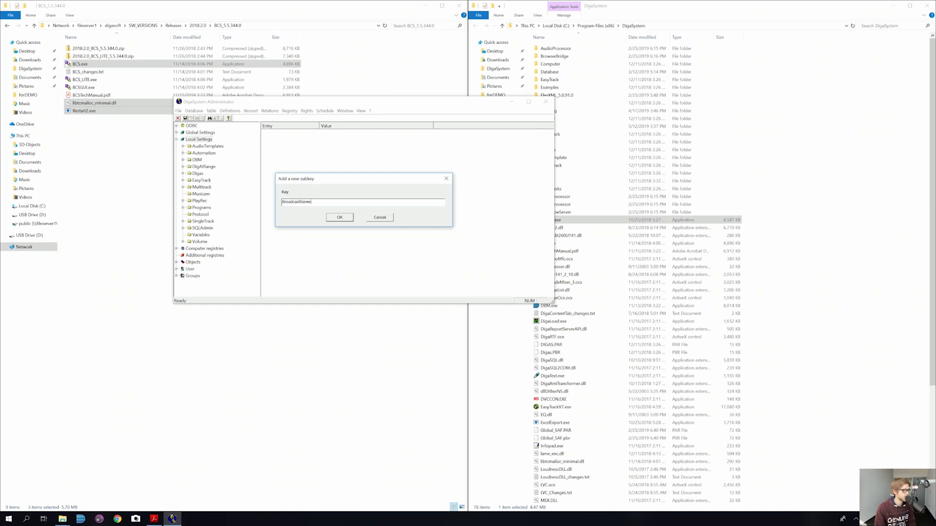
key(Return)
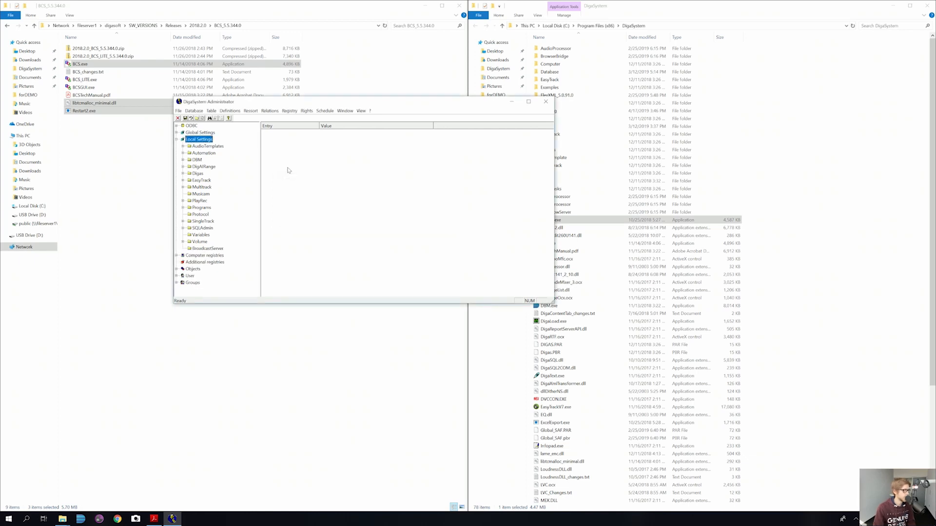
click(205, 249)
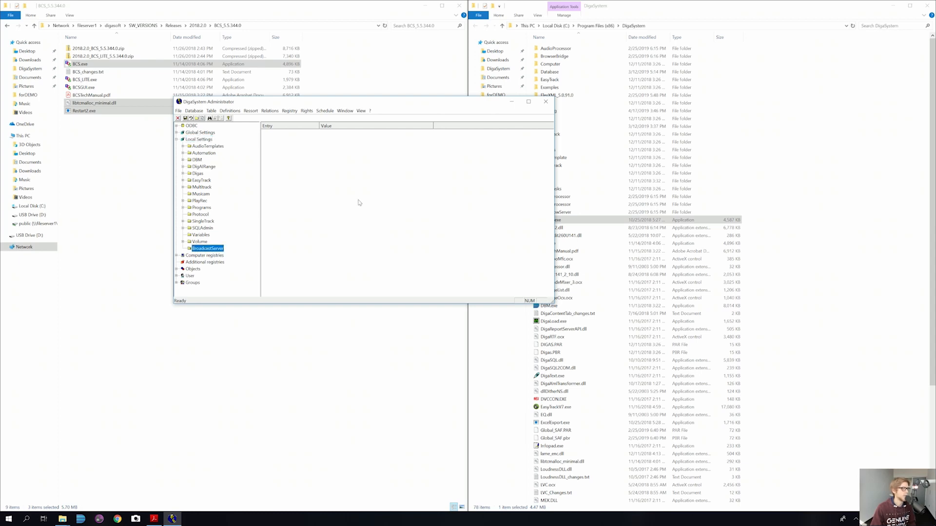
right_click(290, 166)
Step: Add a String entry 'Installed' with value 1 to the BroadcastServer key
click(316, 188)
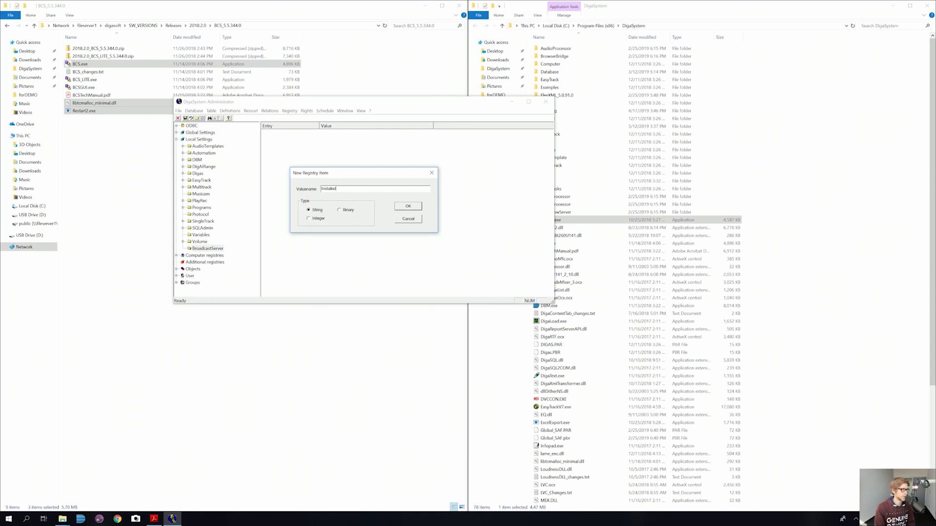
text(Installed)
key(Return)
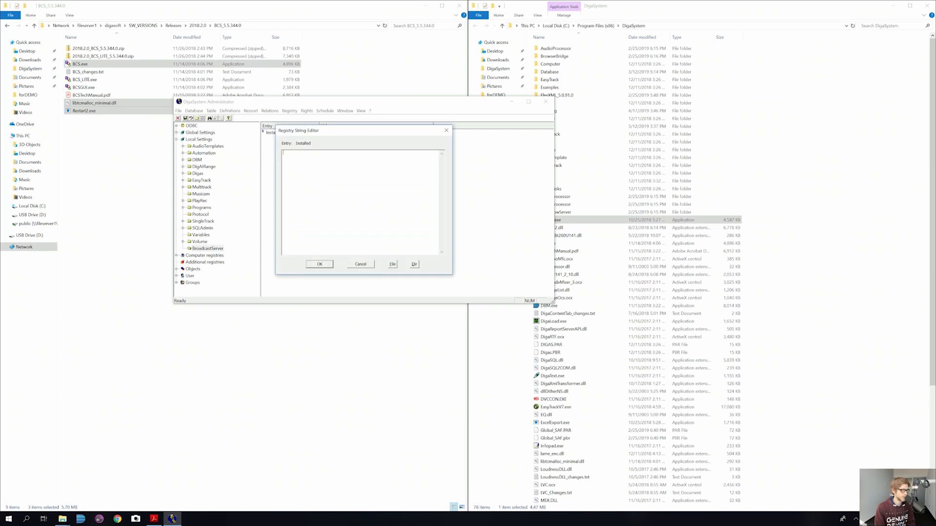
text(1)
key(Return)
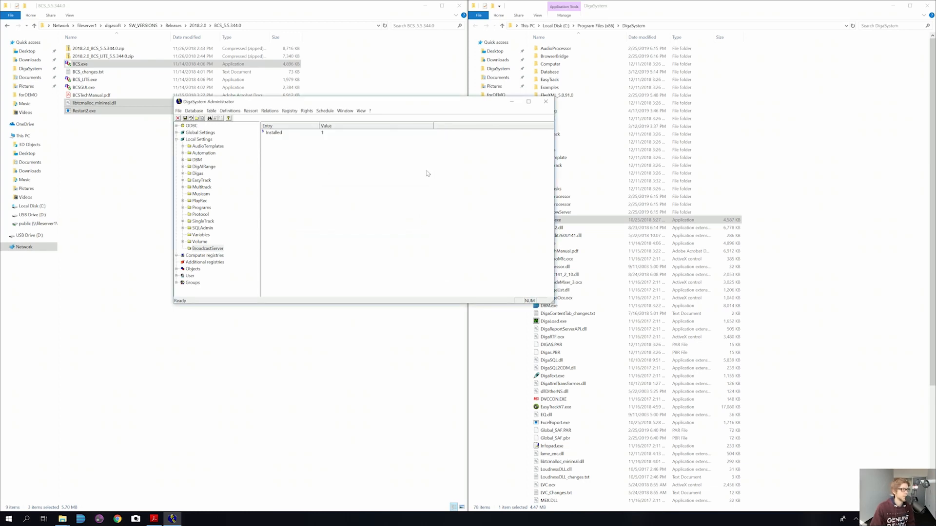
drag(458, 102, 373, 81)
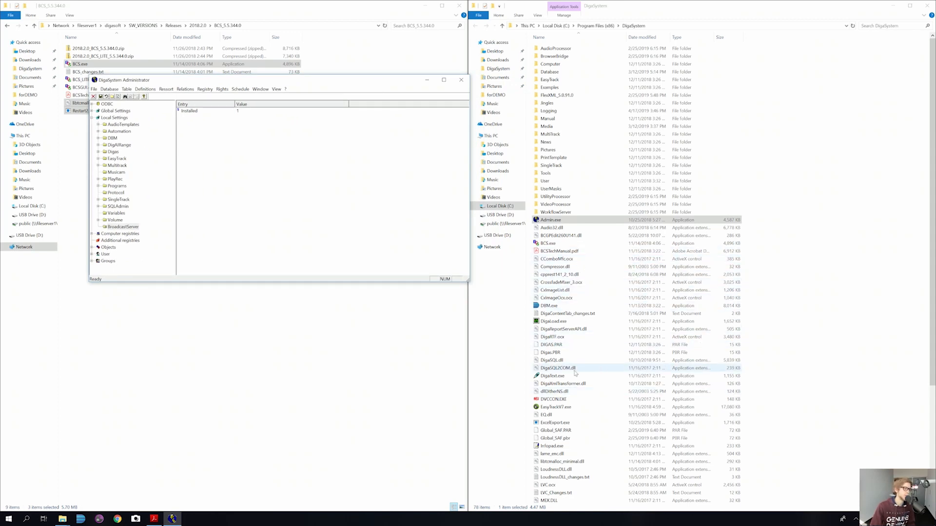
Step: Start BroadcastServer 5.5.344.0 from BCS.exe in the DigaSystem folder, running in Master Mode
click(555, 246)
double_click(553, 244)
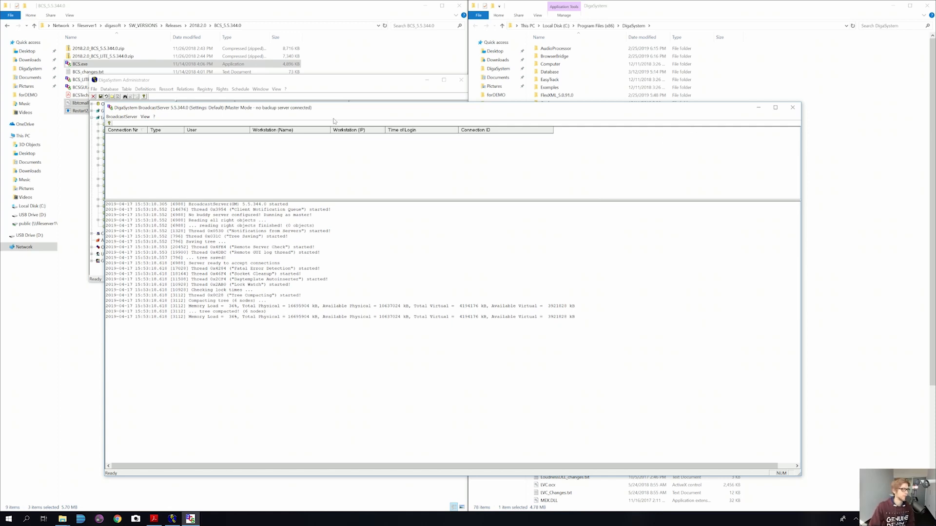
click(358, 104)
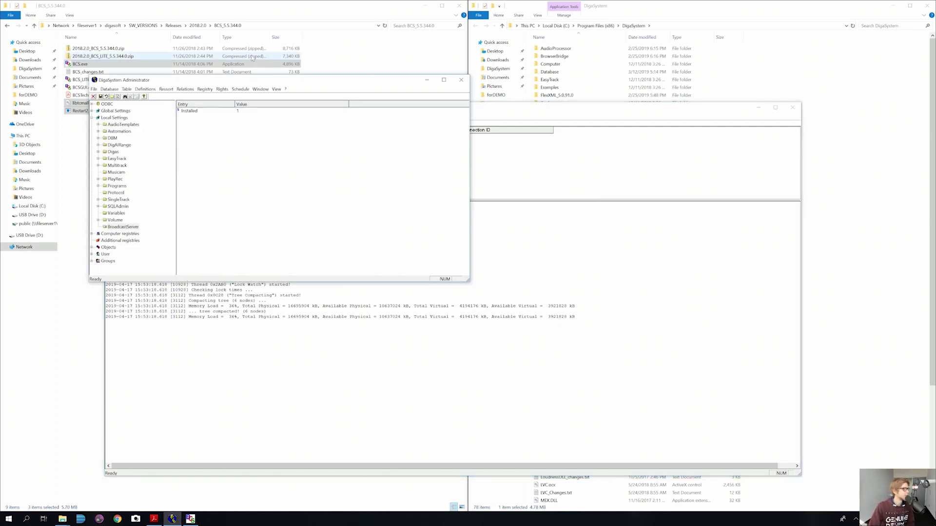
click(288, 29)
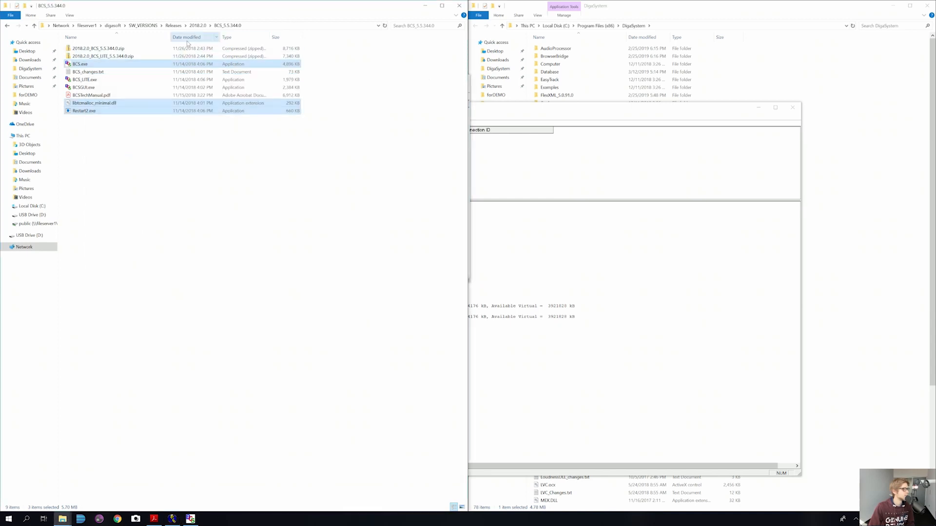
Step: Copy BUS.exe from BUS_5.5.663.0 into the DigaSystem folder and launch it
click(196, 26)
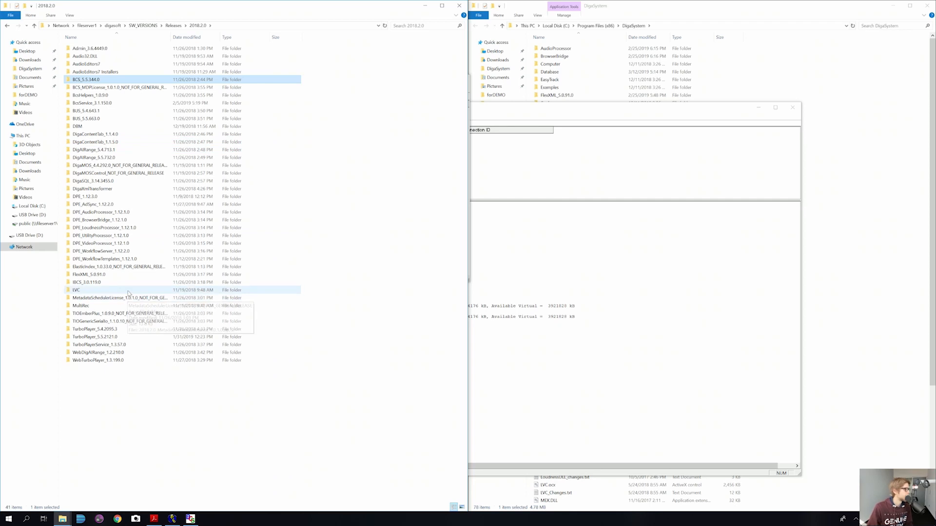
double_click(92, 120)
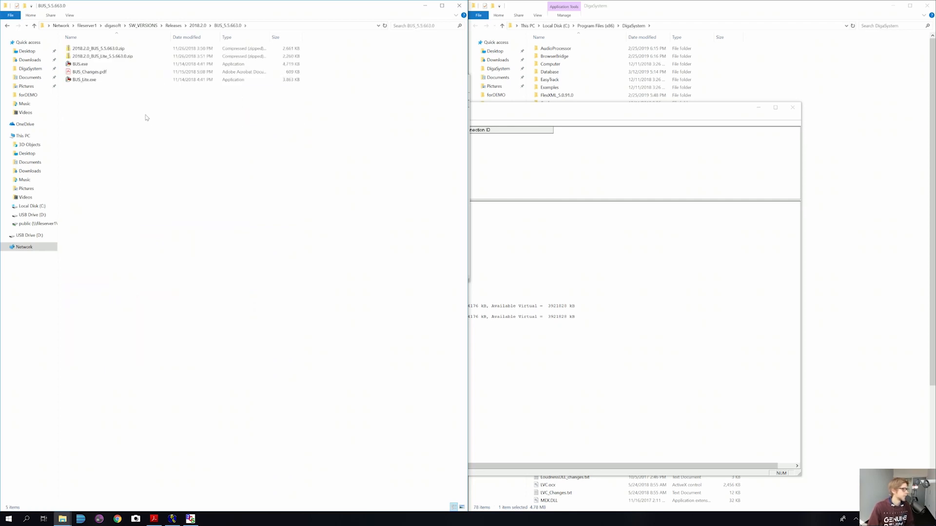
click(87, 66)
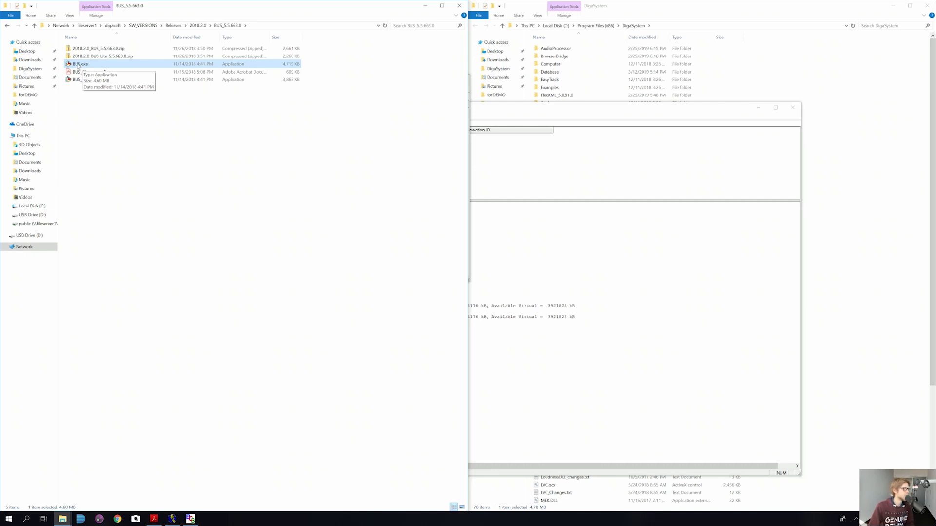
drag(78, 65, 658, 15)
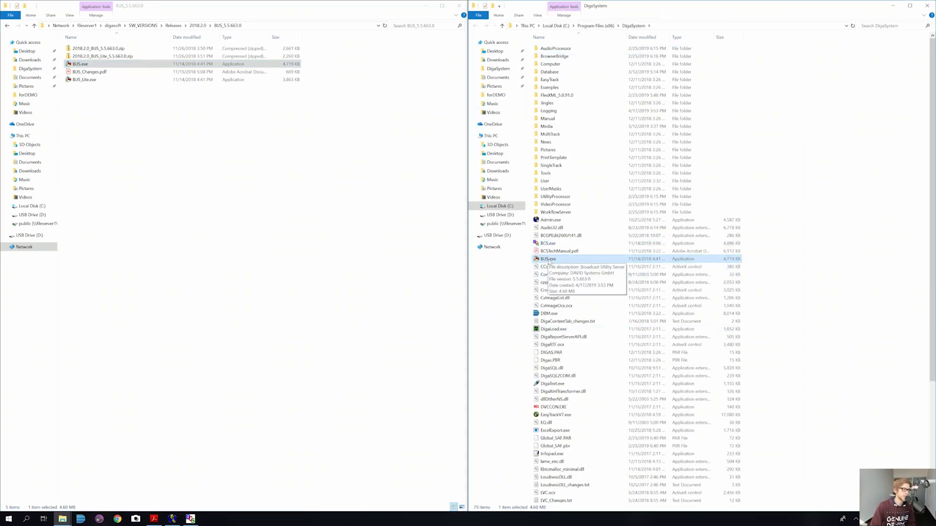
double_click(547, 260)
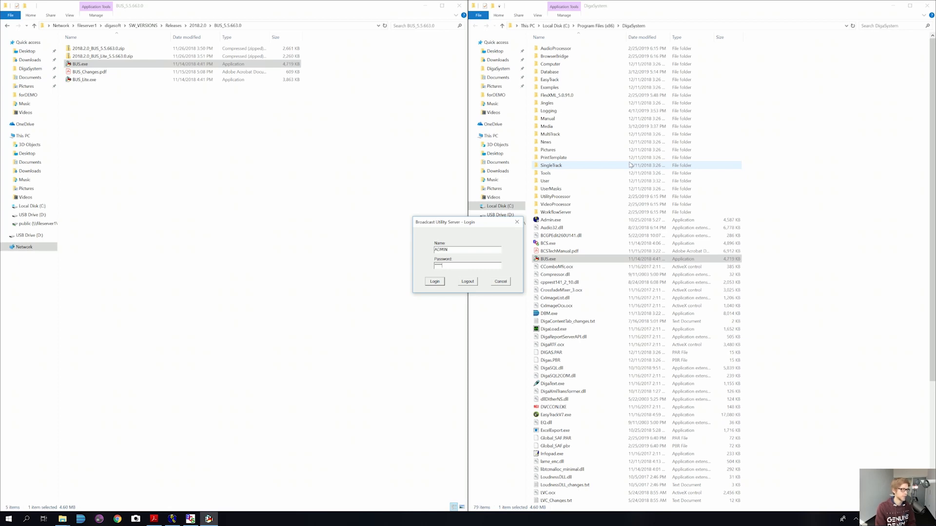
Step: Log in to Broadcast Utility Server, then centre, widen and enlarge its window to expose the log pane
key(Return)
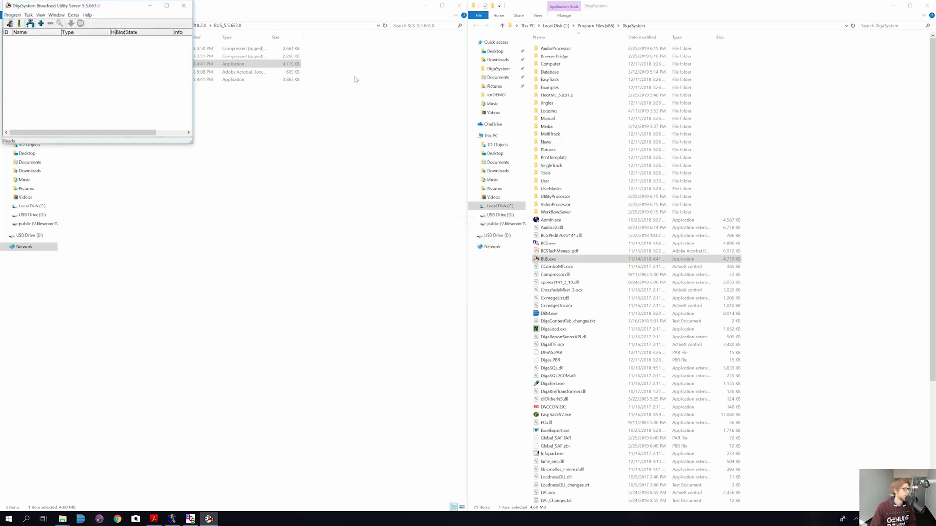
drag(120, 6, 405, 68)
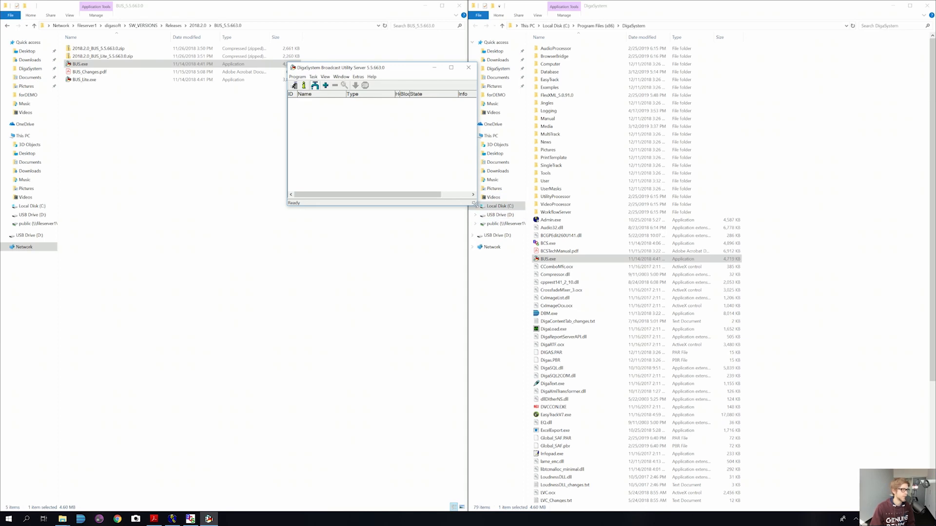
drag(476, 205, 610, 205)
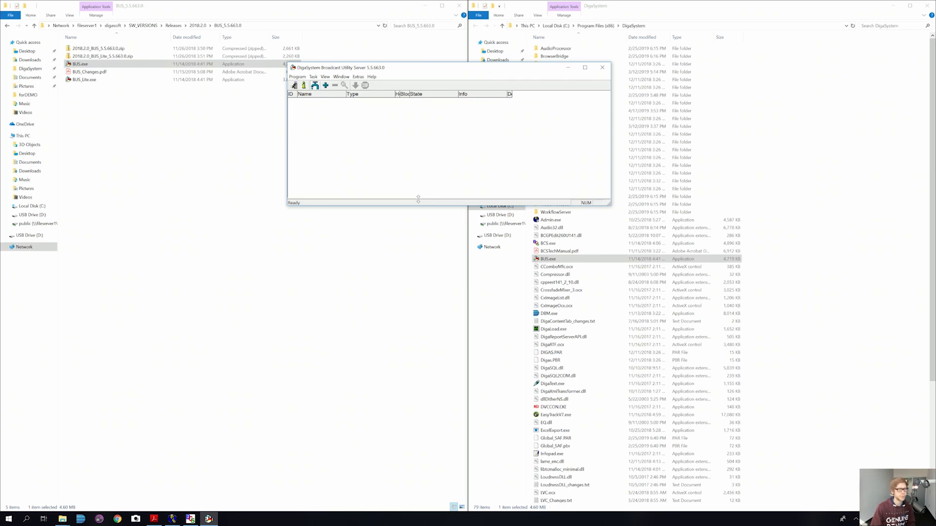
drag(418, 198, 418, 158)
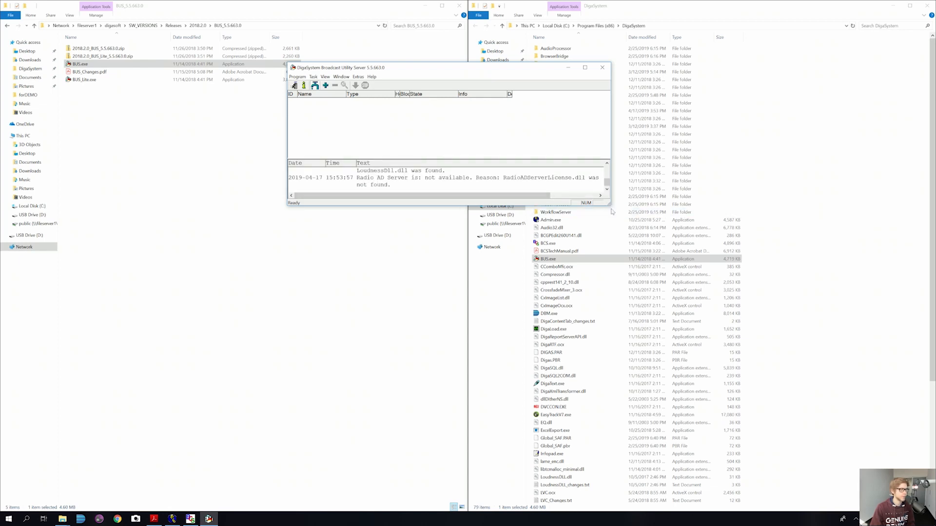
drag(609, 205, 728, 291)
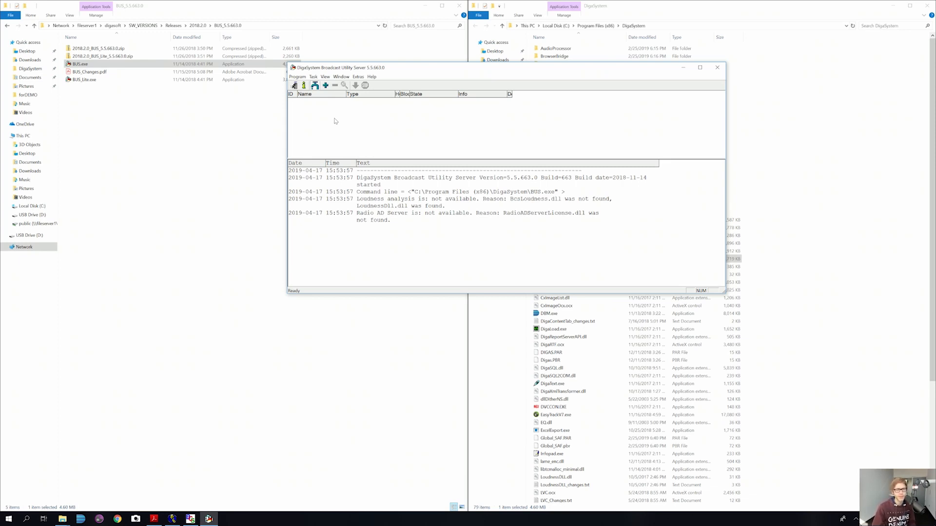
Step: Create File check task JLI_BCS_FC and accept its default task properties
click(325, 87)
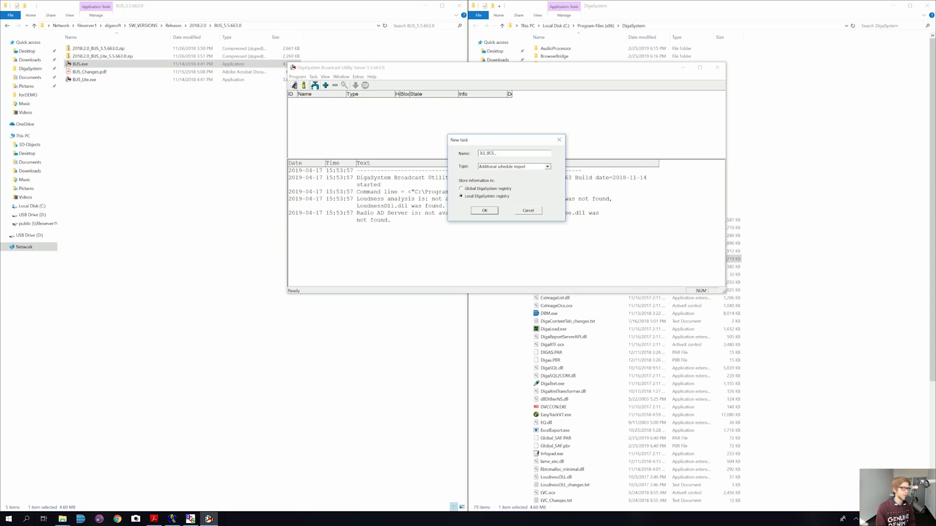
text(FC)
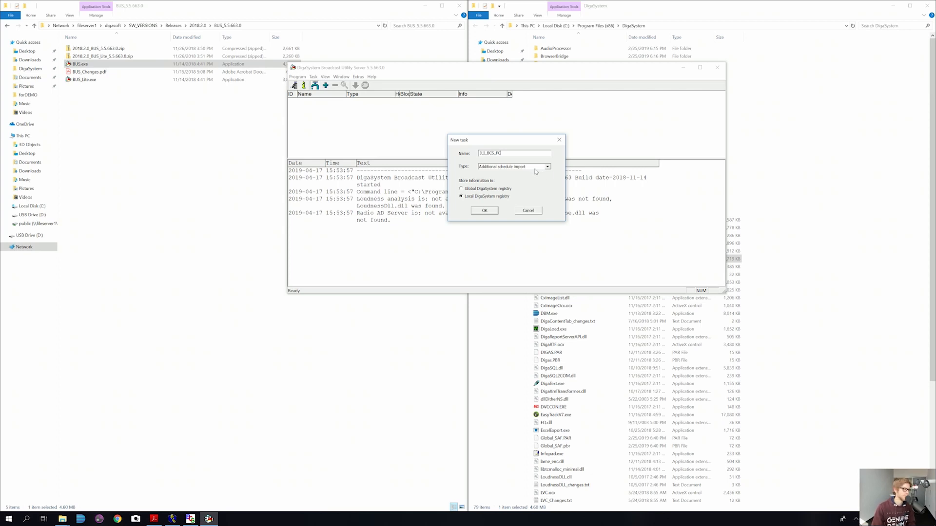
click(549, 167)
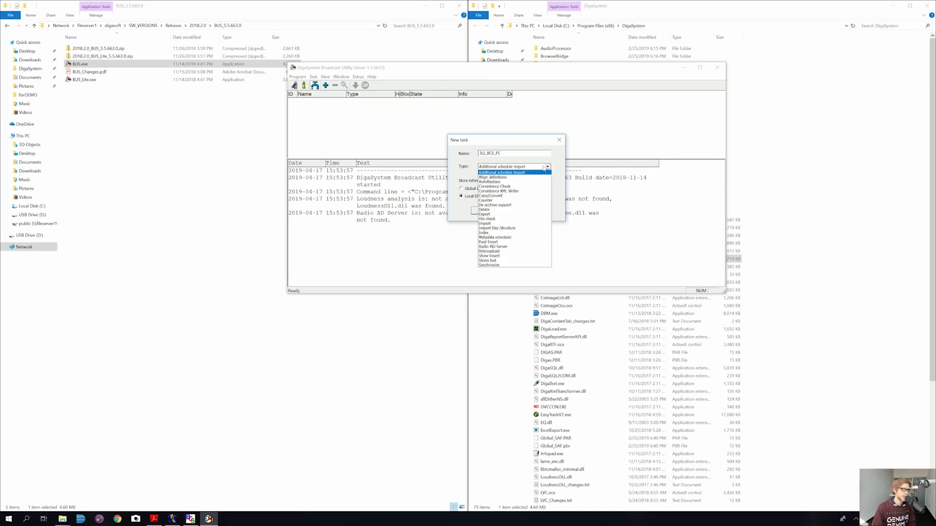
click(518, 219)
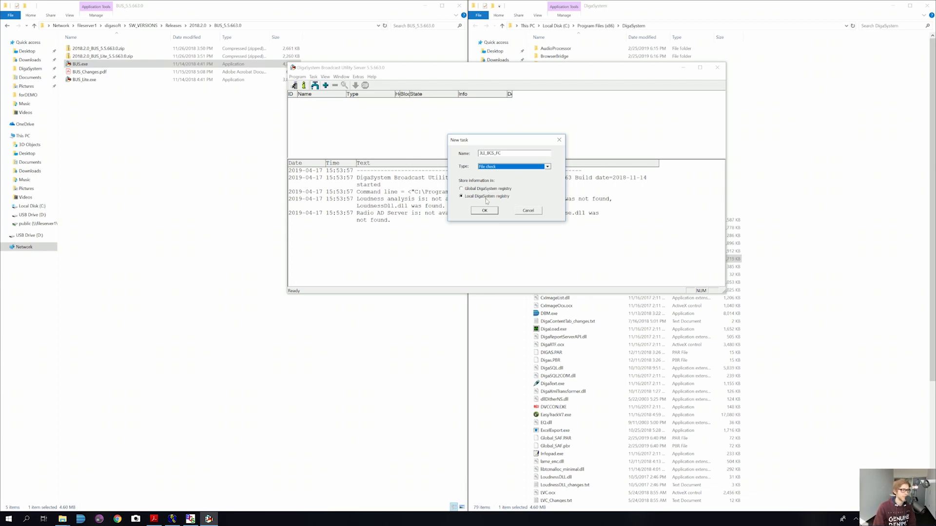
click(485, 211)
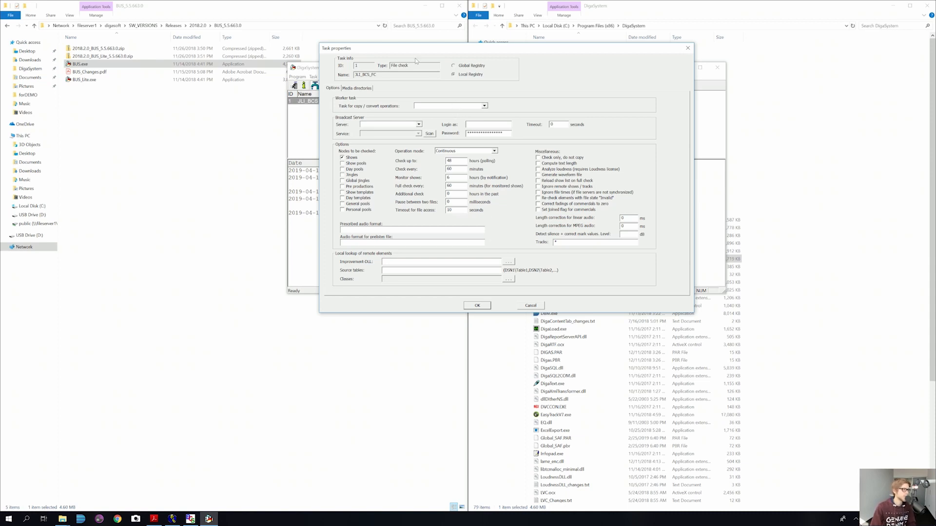
drag(415, 52, 375, 108)
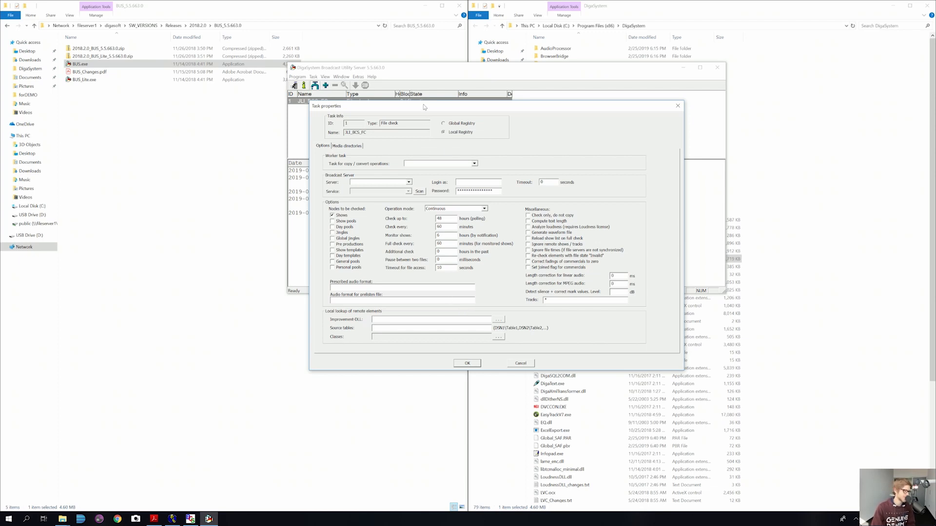
click(468, 363)
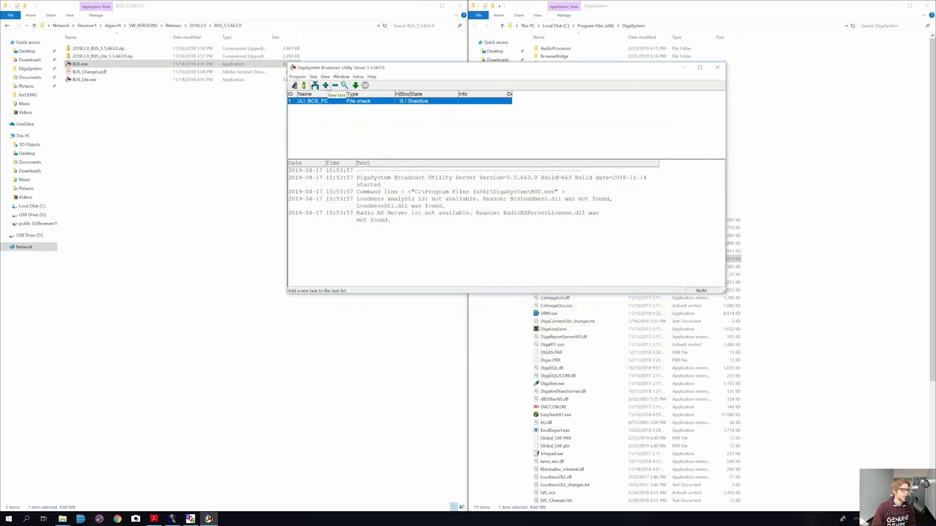
Step: Create Copy/Convert task JLI_BCS_CC and accept its default task properties
click(326, 86)
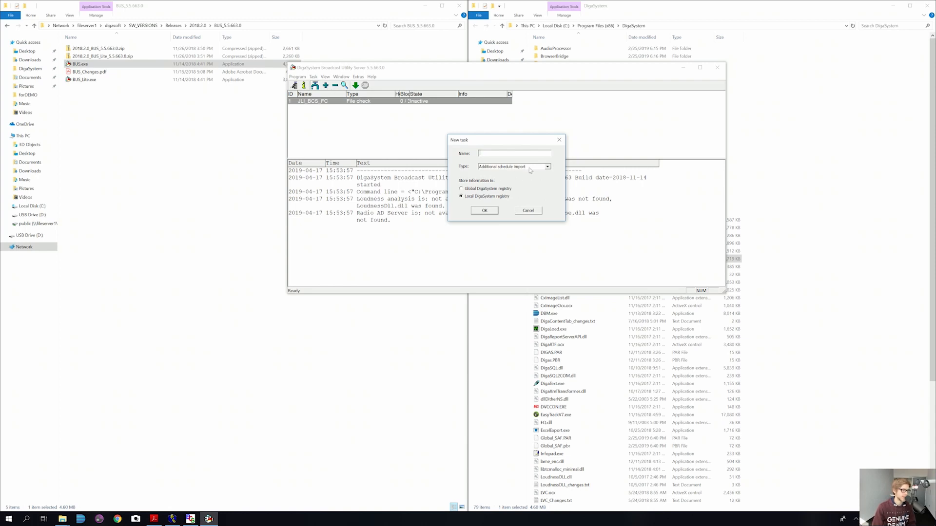
click(529, 167)
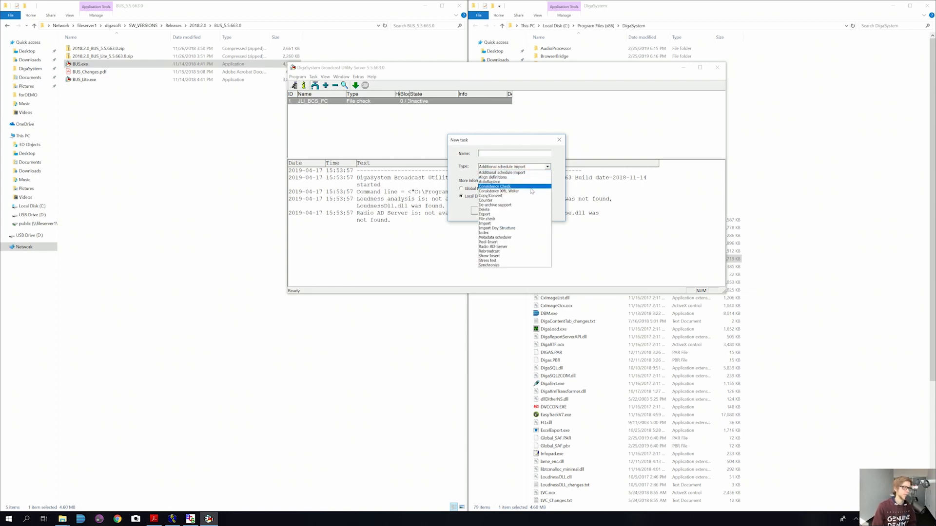
click(510, 195)
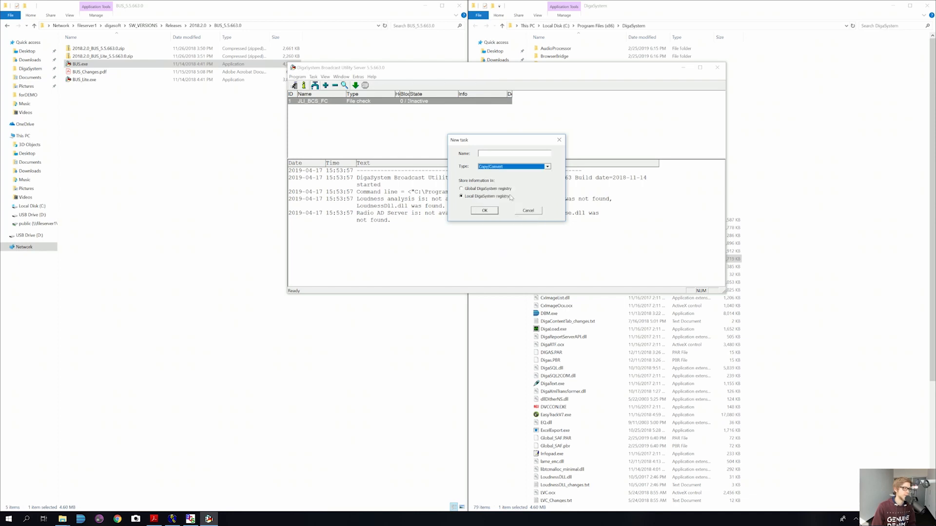
click(491, 155)
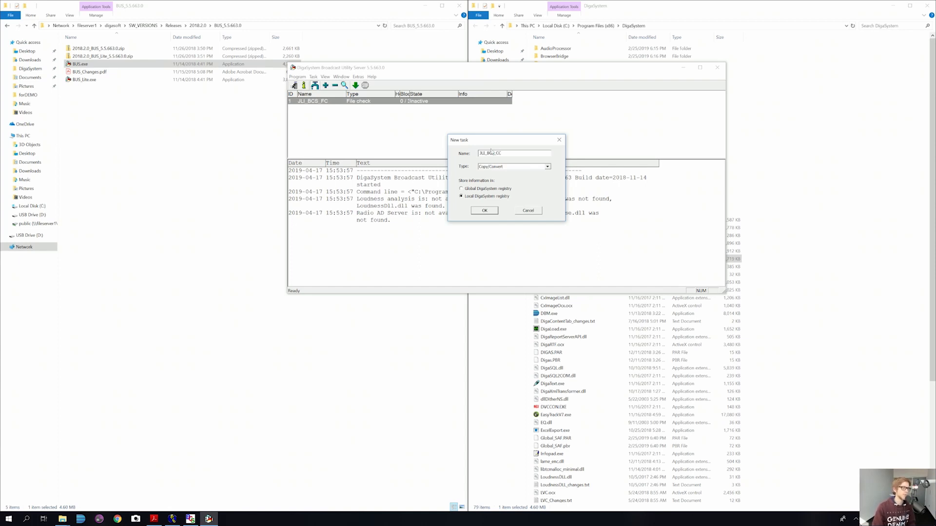
click(487, 210)
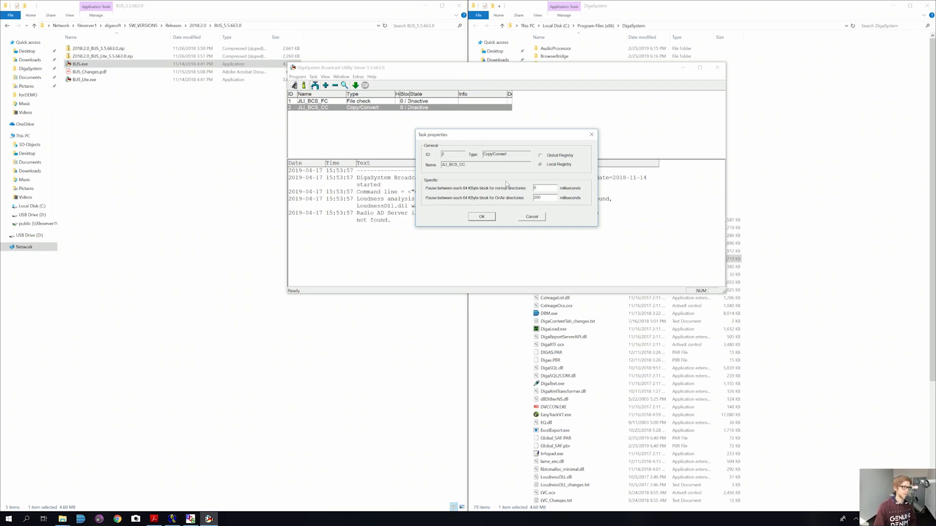
click(483, 217)
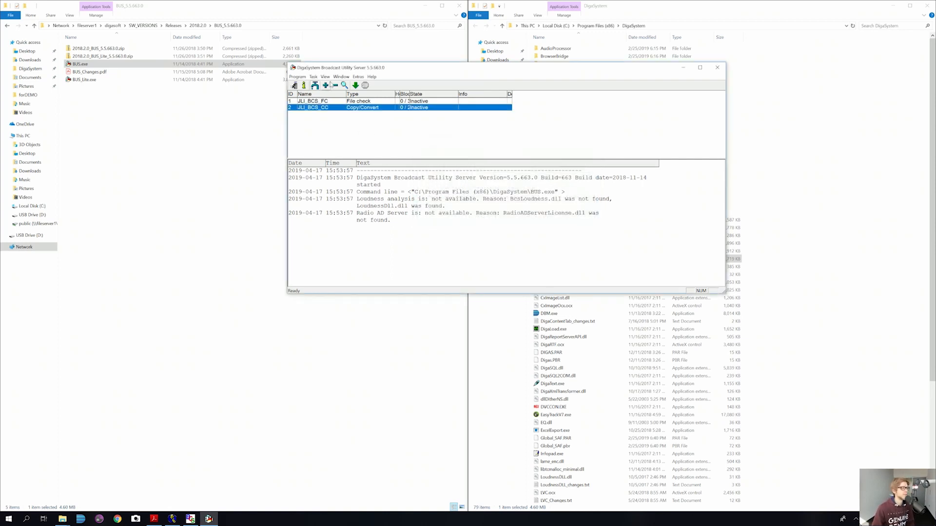
click(325, 86)
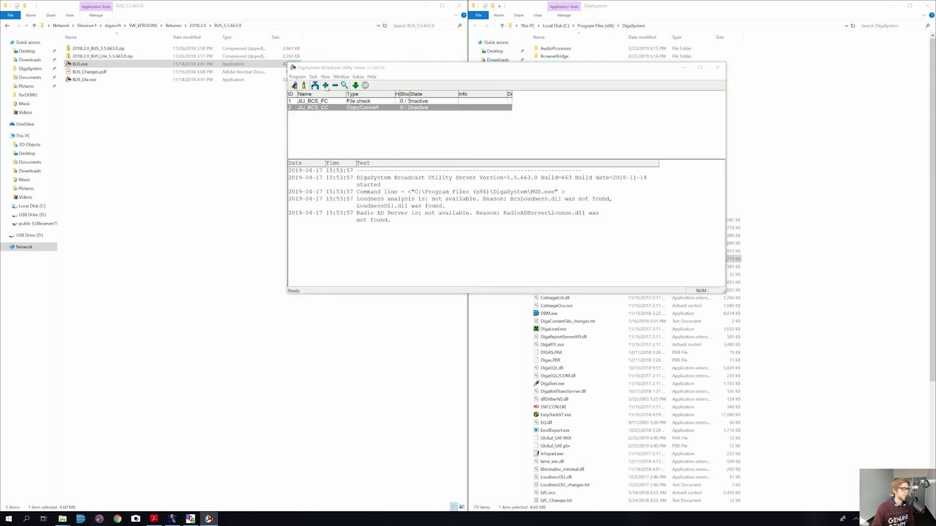
Step: Create Delete task JLI_BCS_DEL, keeping its default cleanup properties
click(519, 168)
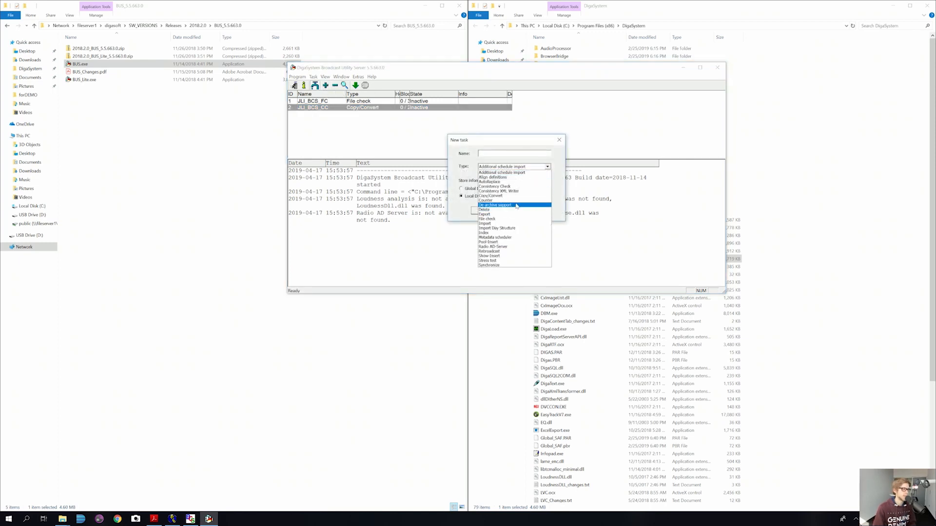
click(506, 209)
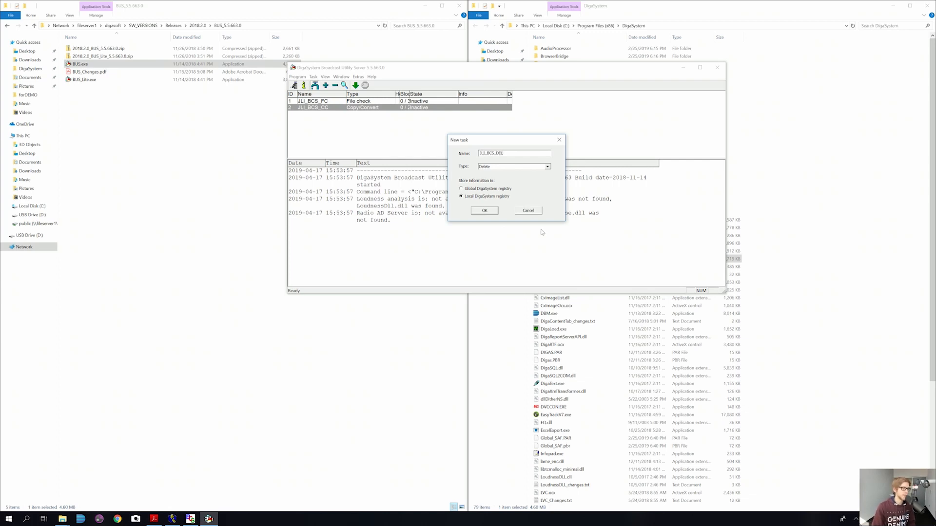
click(483, 211)
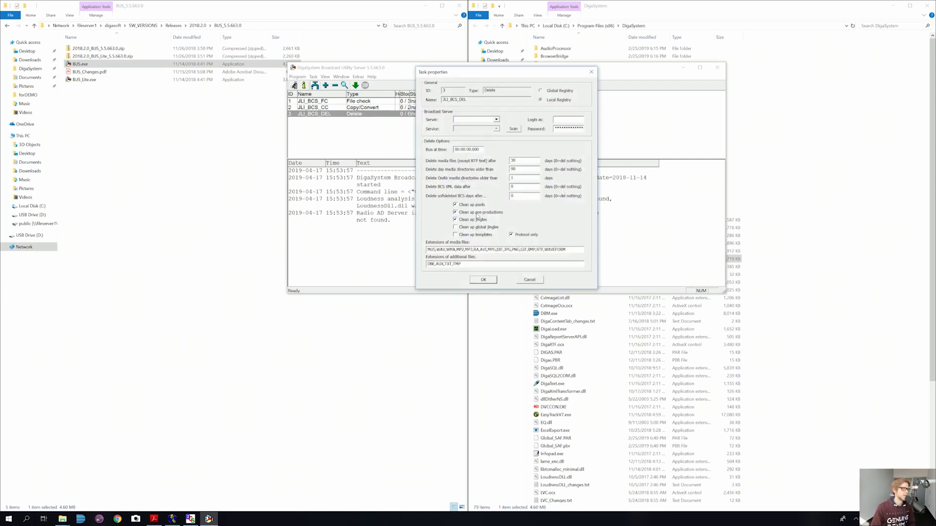
click(484, 280)
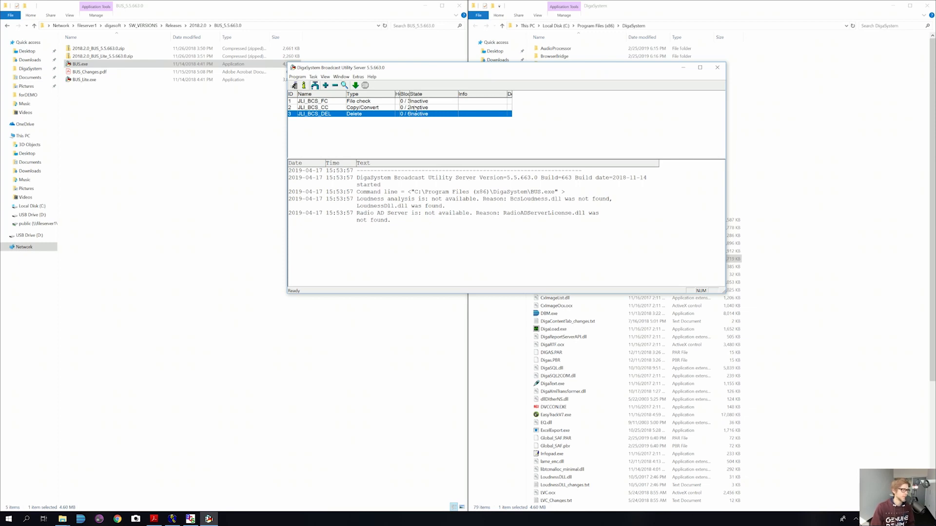
click(172, 518)
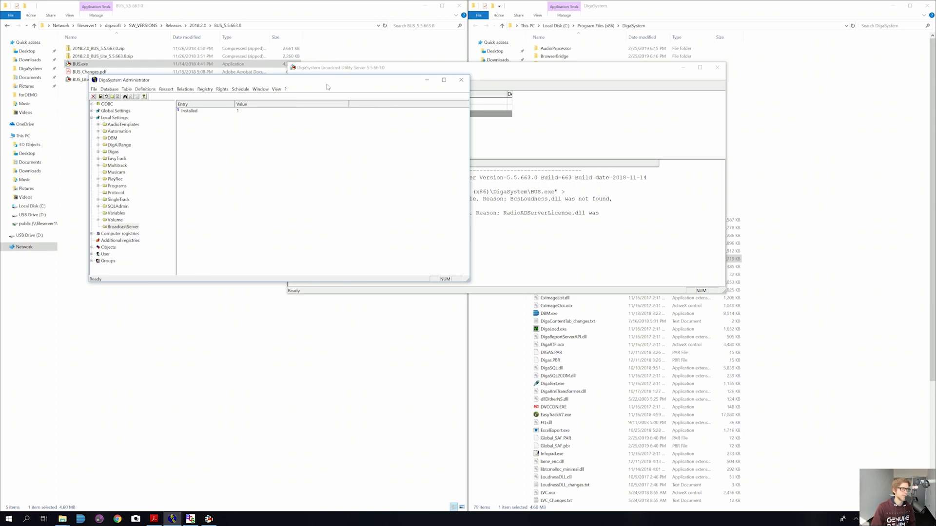
Step: Actualize the registry and expand Local Settings > BUS > Task to list subkeys 1, 2 and 3
drag(327, 81, 542, 70)
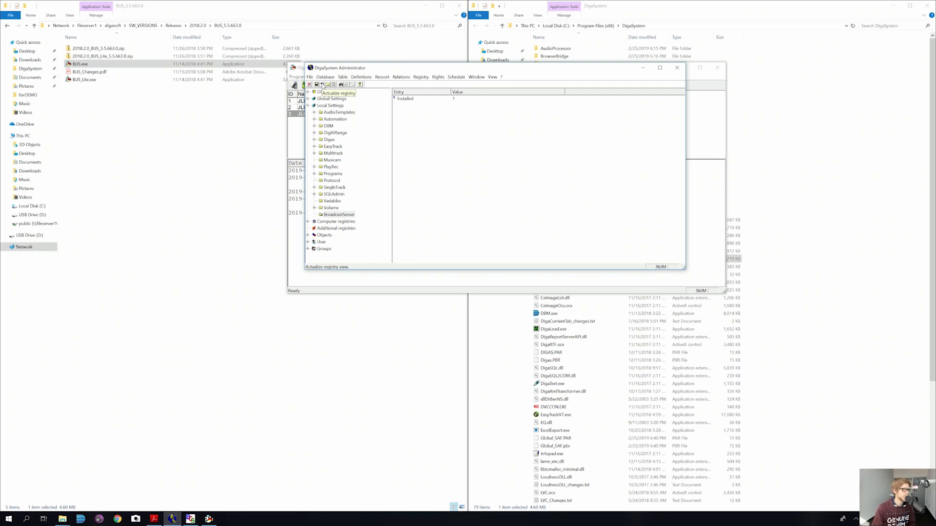
click(322, 85)
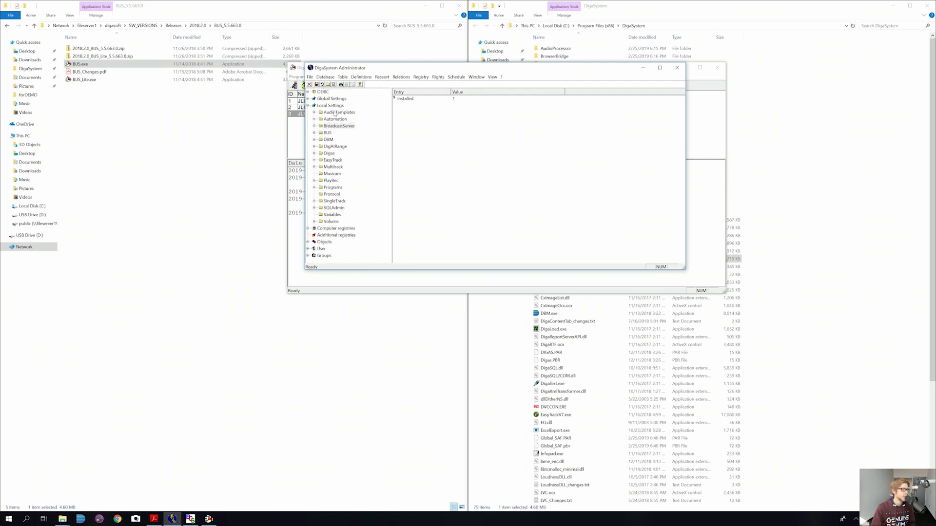
click(328, 133)
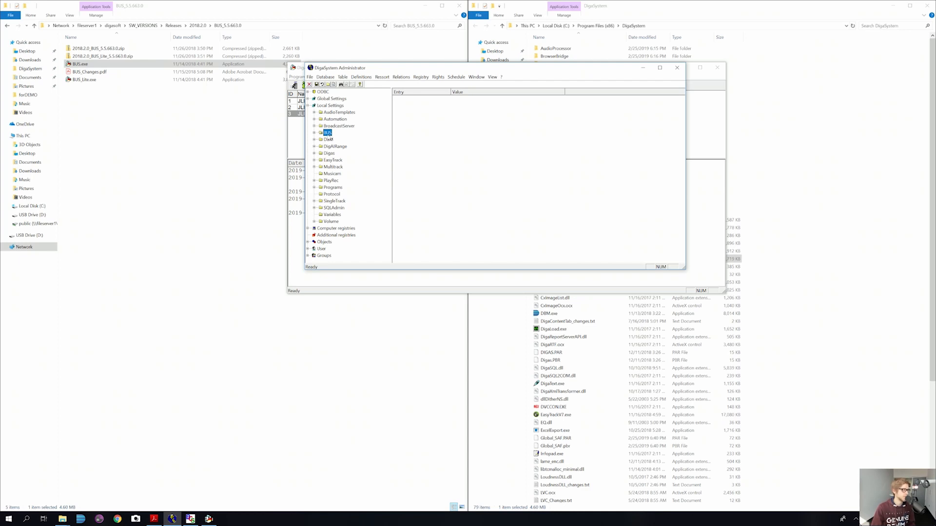
click(314, 133)
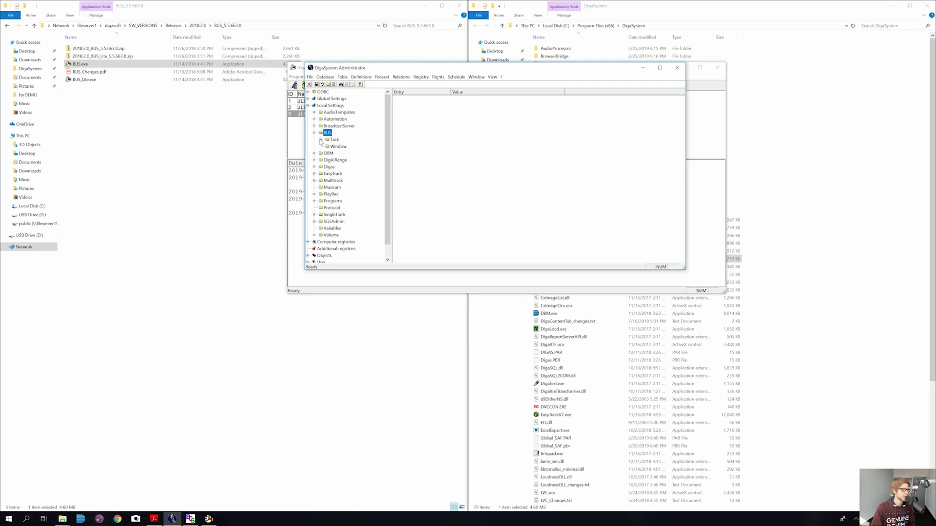
click(321, 140)
drag(405, 71, 375, 129)
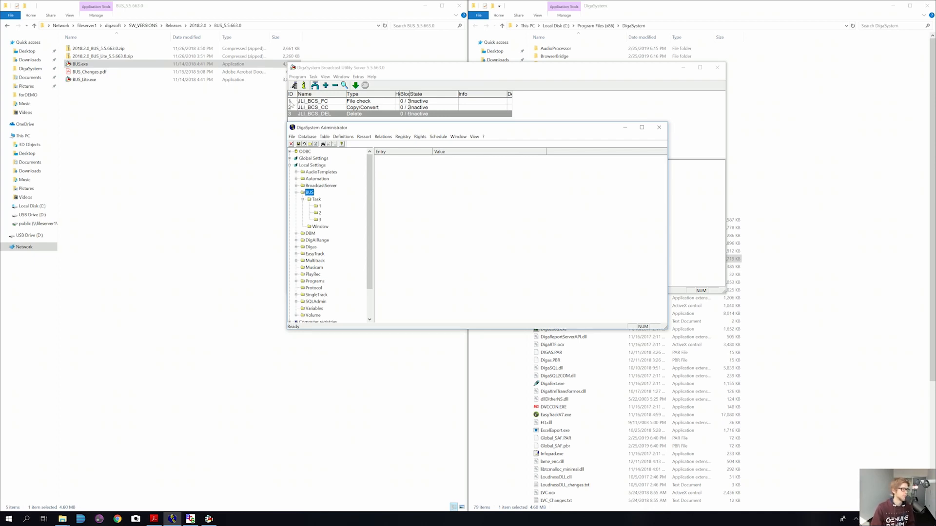
Step: Show task 1's stored Entry/Value list for the JLI_BCS_FC file check, then minimize the Administrator
click(319, 207)
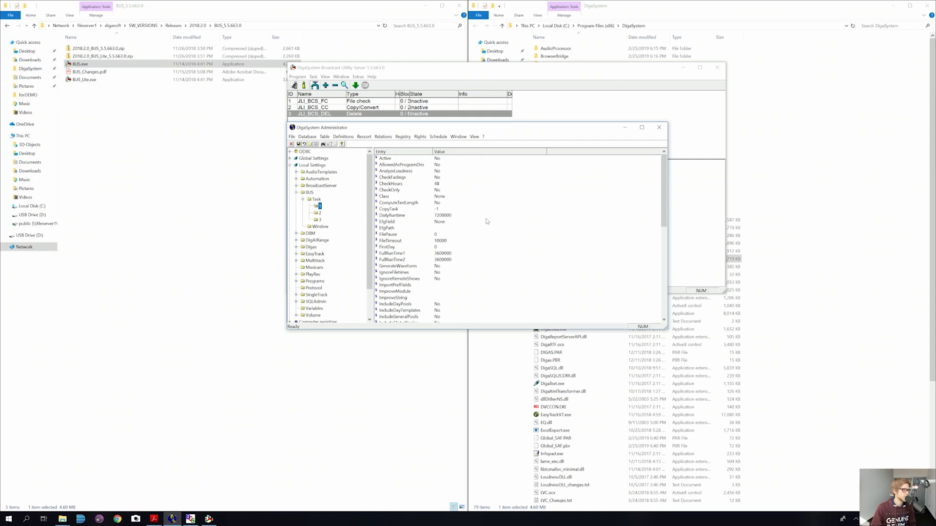
scroll(485, 226, down, 9)
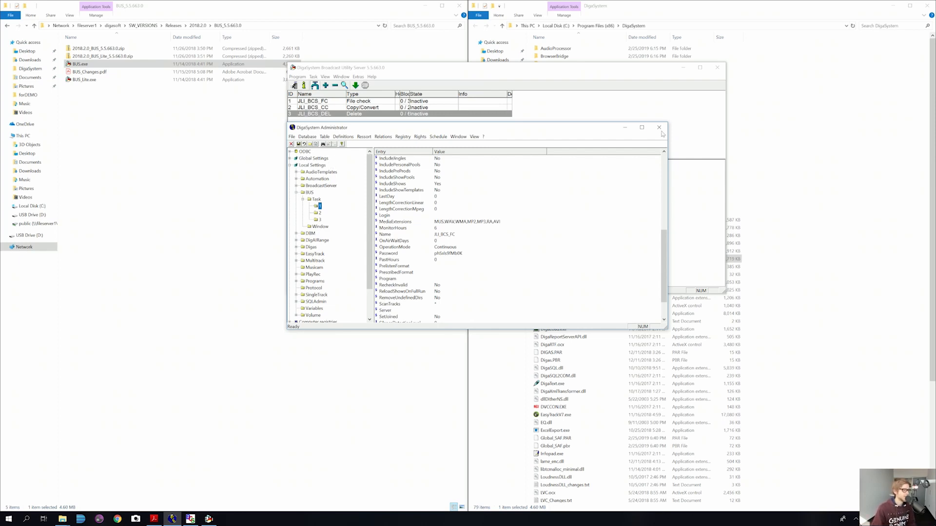
click(625, 127)
Step: Select DigaContentTabHost.dll and DigAIRange.exe in the DigAIRange_5.5.732.0 release folder
click(682, 70)
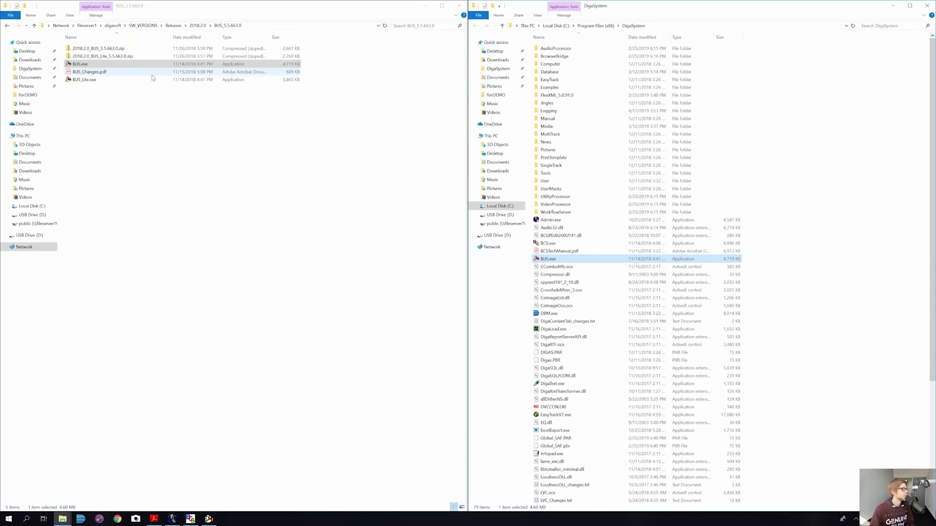
click(198, 26)
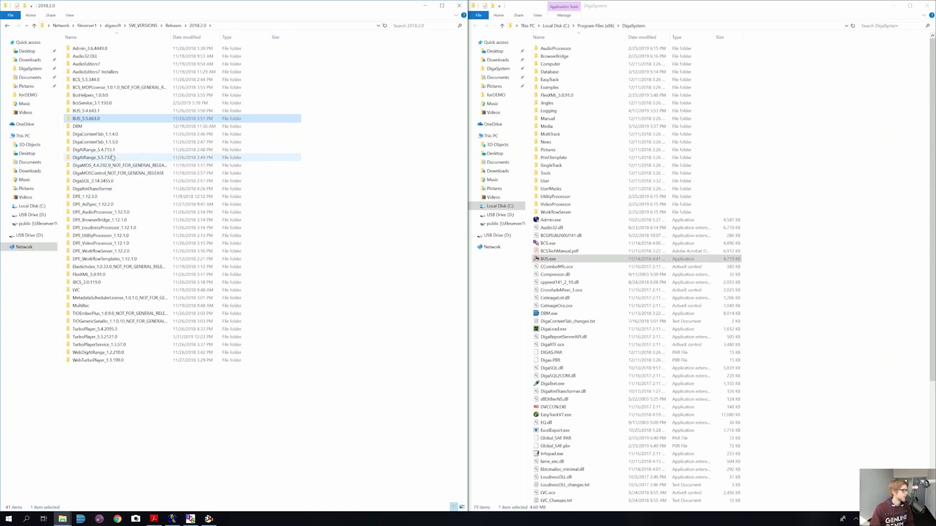
click(110, 158)
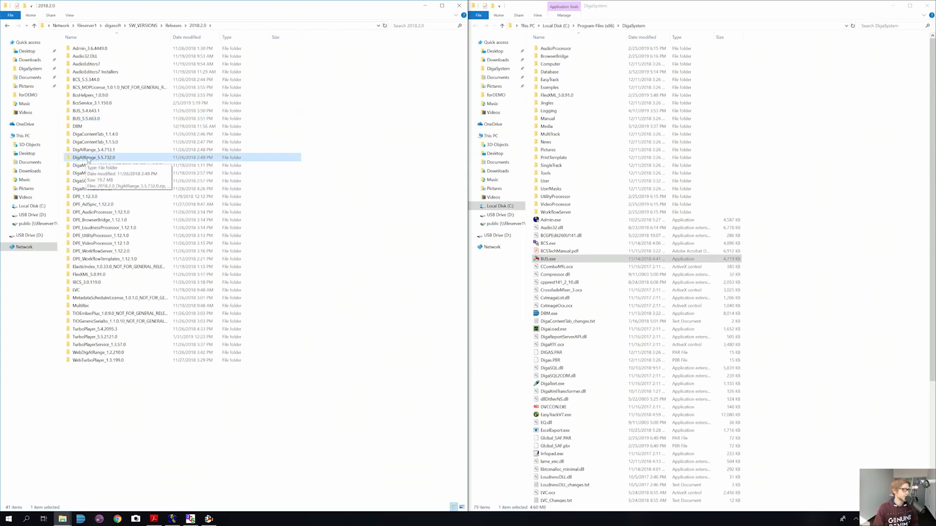
double_click(87, 160)
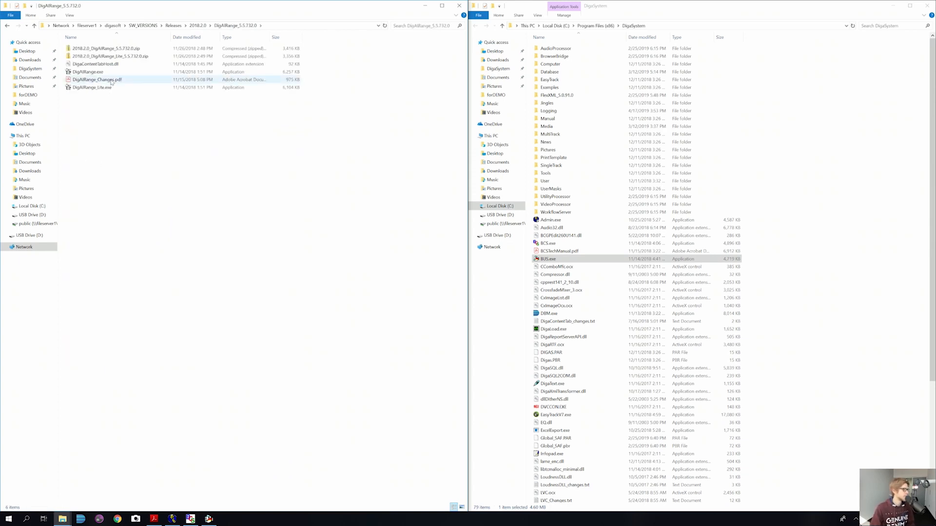
click(108, 65)
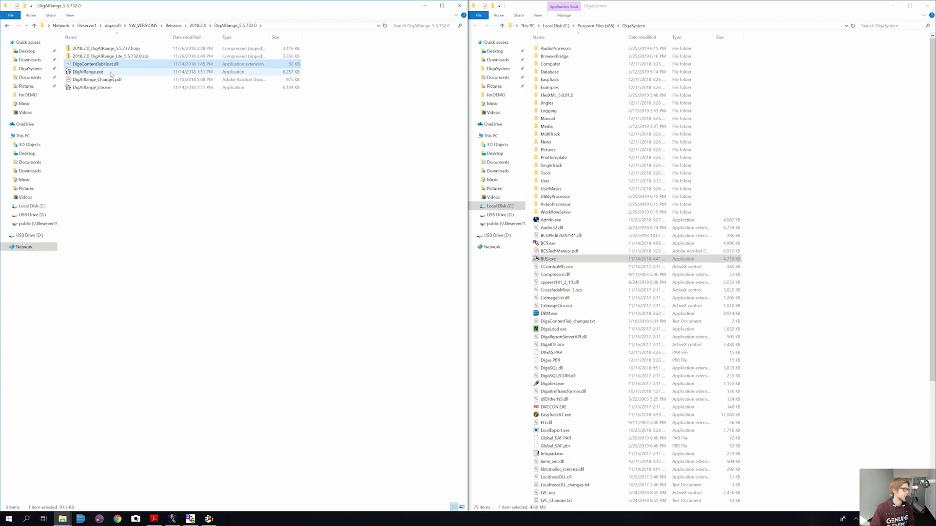
ctrl+click(105, 73)
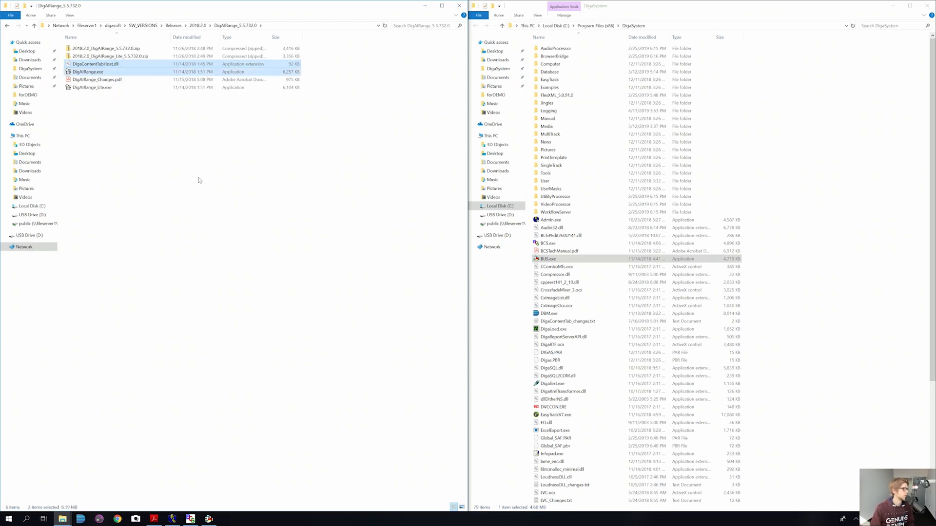
Step: Paste both files into C:\Program Files (x86)\DigaSystem and launch the copied DigAIRange.exe
click(645, 11)
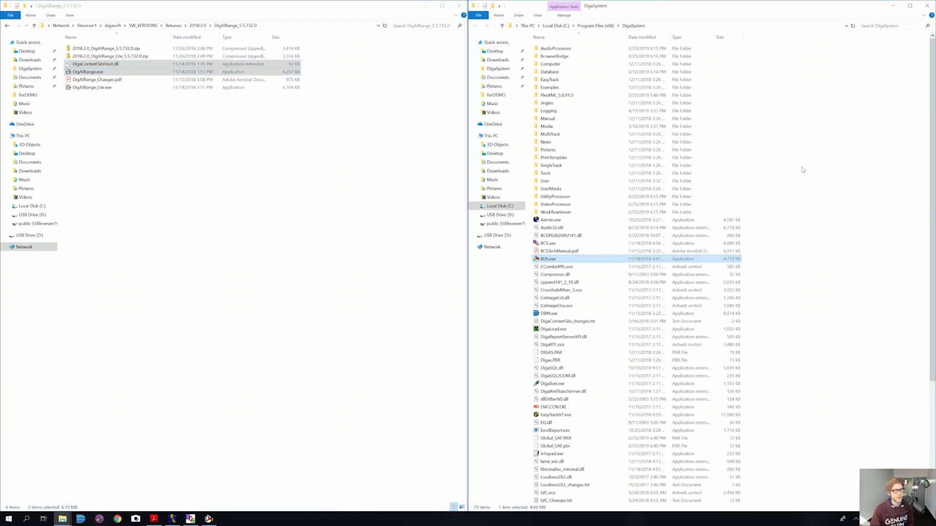
click(845, 238)
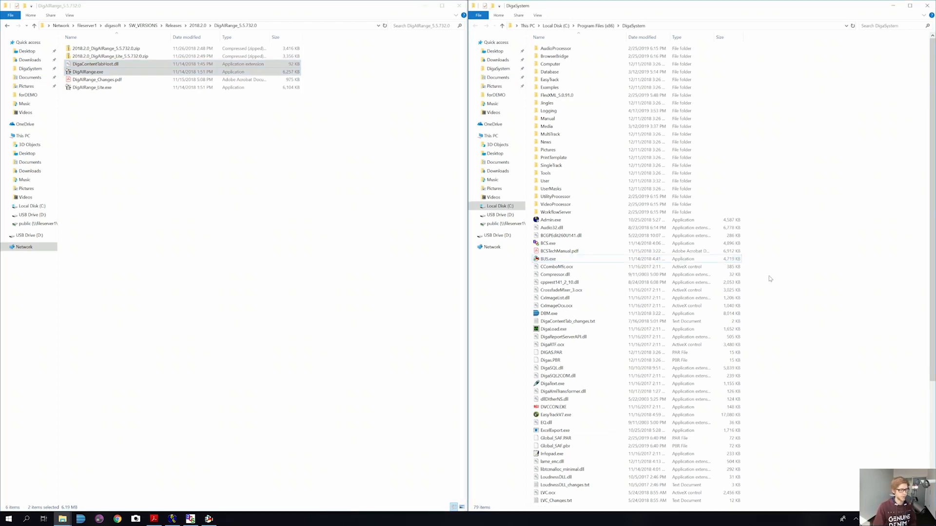
key(ctrl+v)
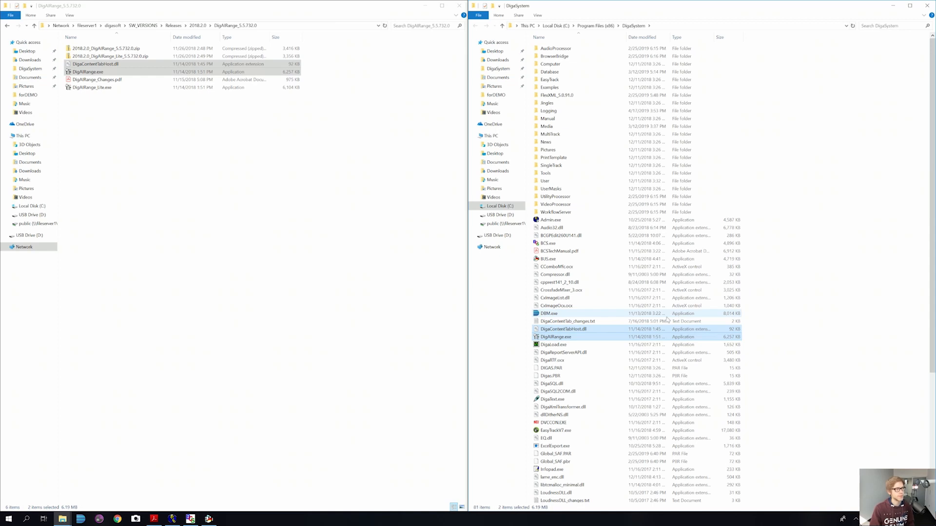
click(802, 322)
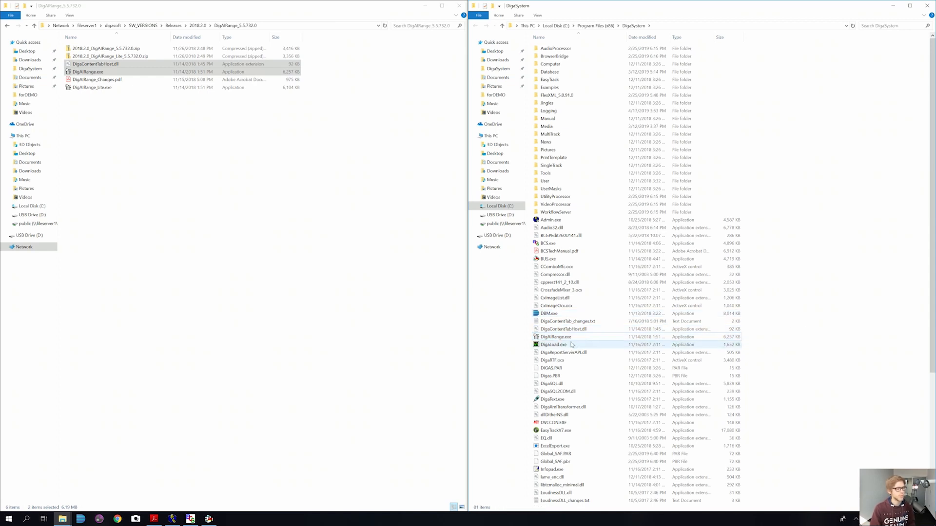
double_click(556, 336)
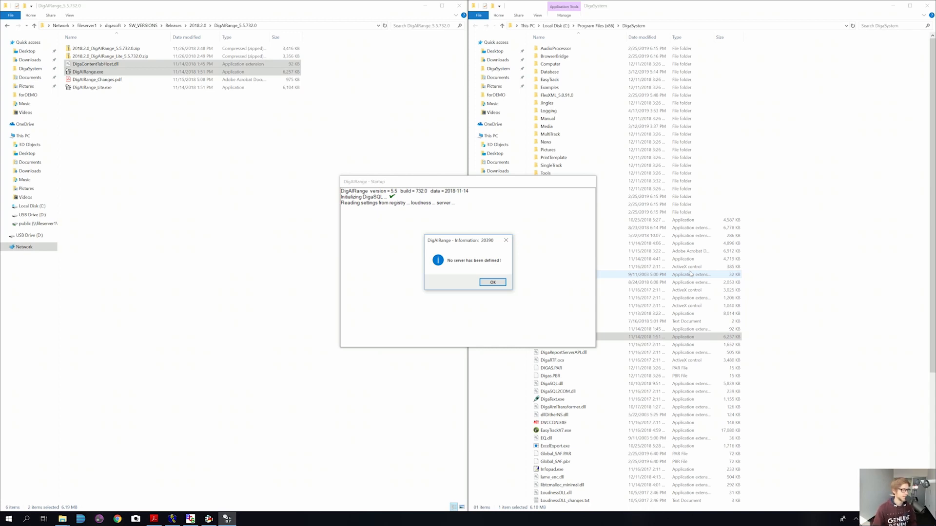
Step: Move the Broadcast Utility Server window out of the way and acknowledge the 'No server has been defined!' notice
click(209, 519)
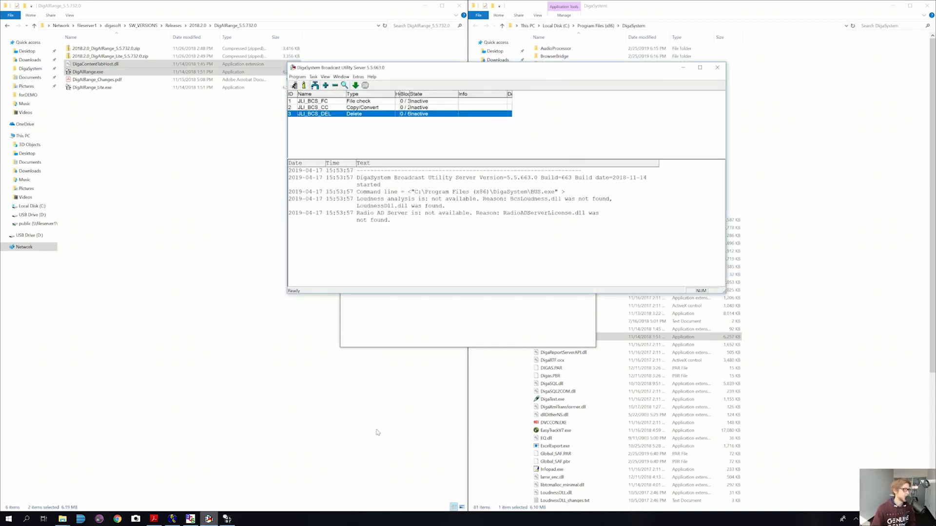
drag(410, 73, 459, 173)
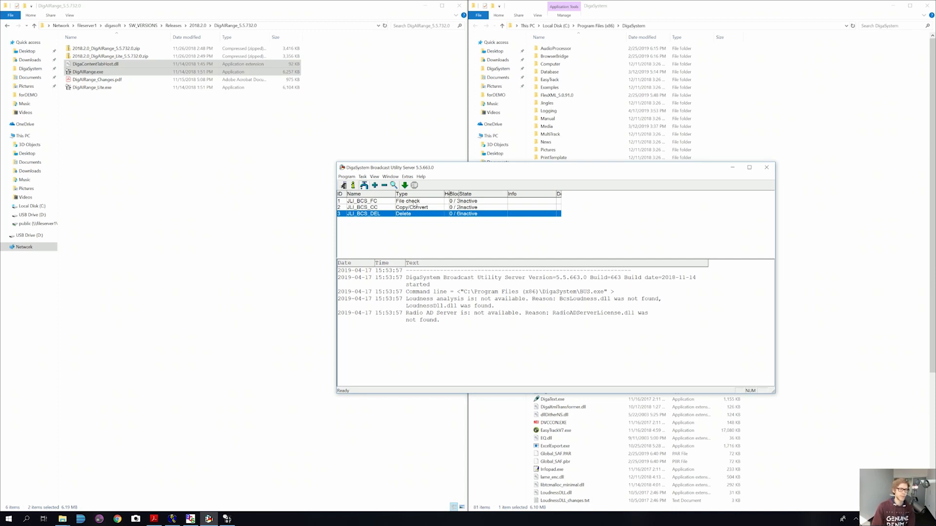
click(733, 168)
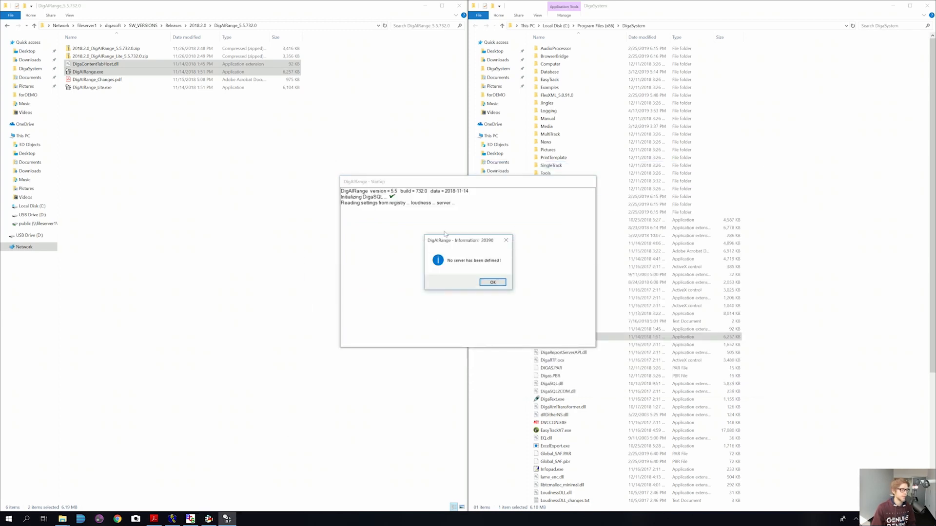
drag(467, 242, 462, 238)
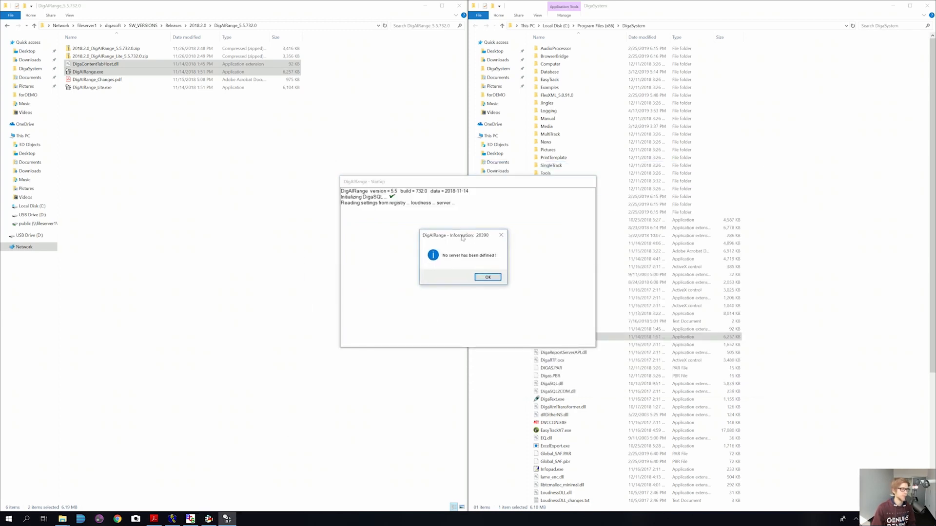
click(488, 277)
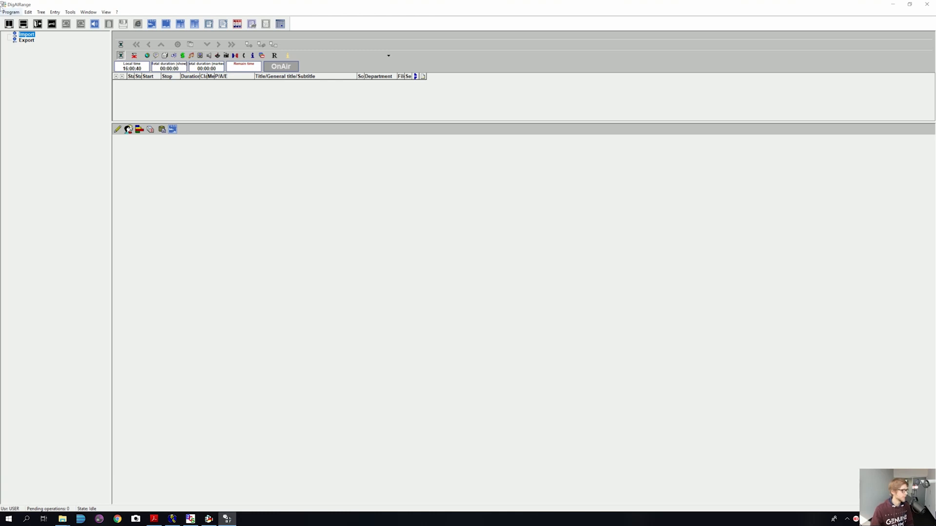
Step: Log in to DigAIRange with the administrator name and password
click(51, 24)
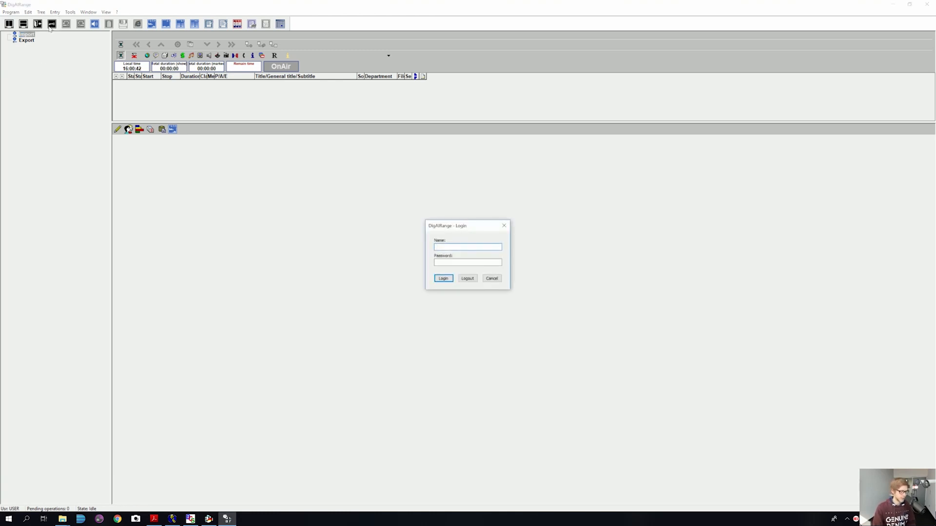
text(ADMIMN)
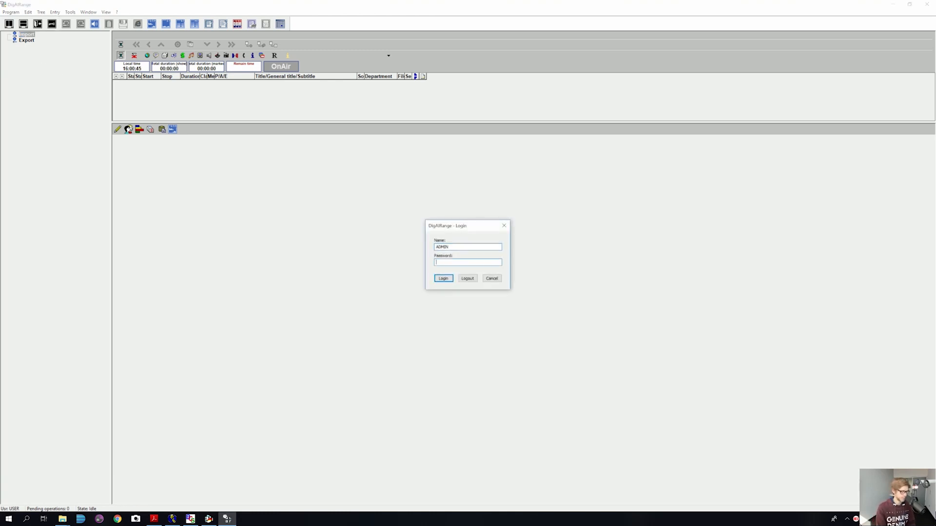
text(•••••)
key(Return)
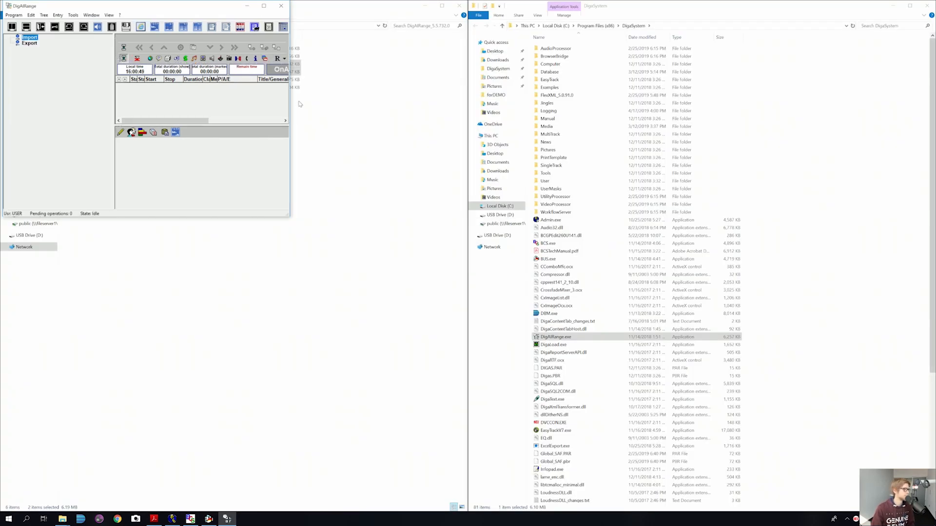
Step: Maximize DigAIRange and open Program > Server properties
double_click(262, 7)
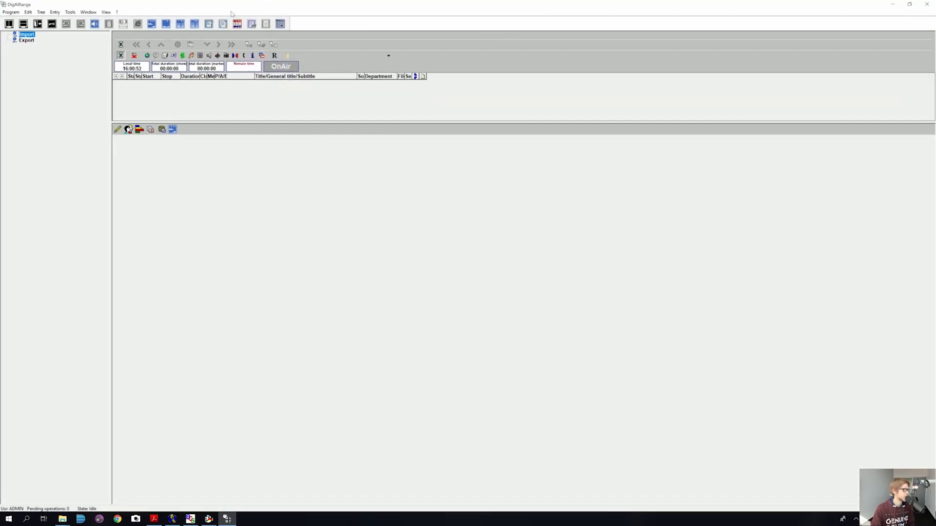
click(12, 12)
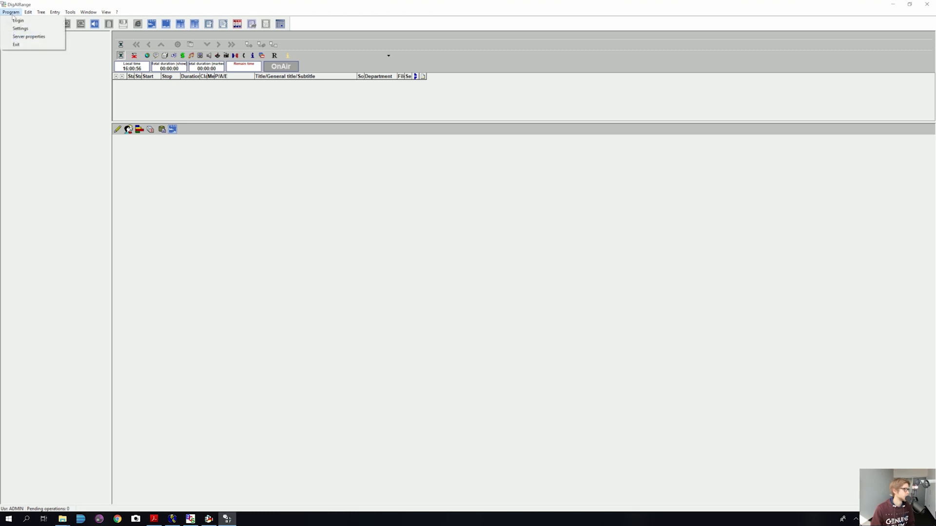
click(30, 37)
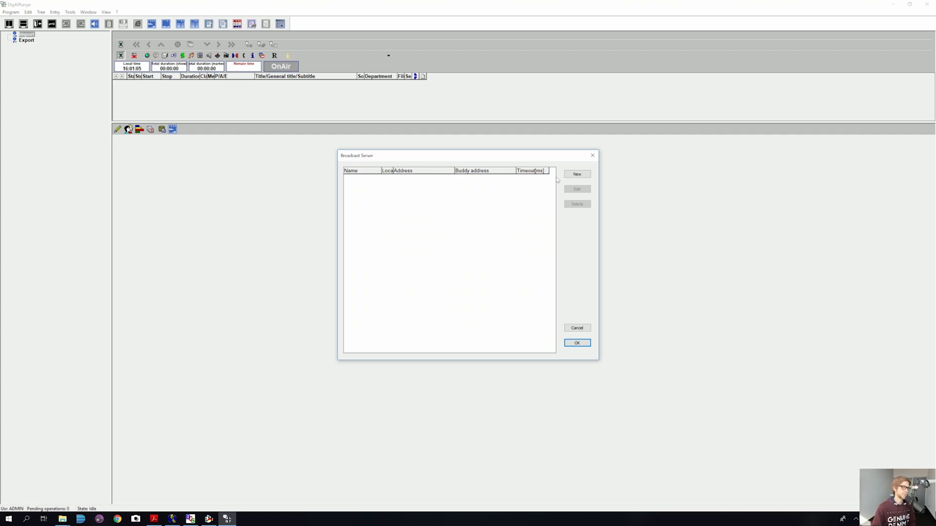
Step: Add a new Local broadcast server JLI_BCS with master IP 127.0.0.1 and port 10000
click(577, 174)
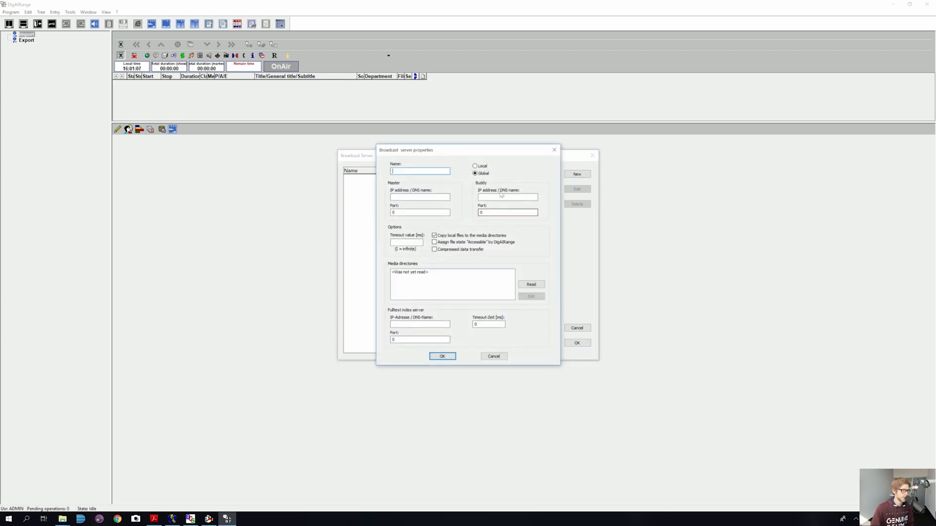
click(476, 167)
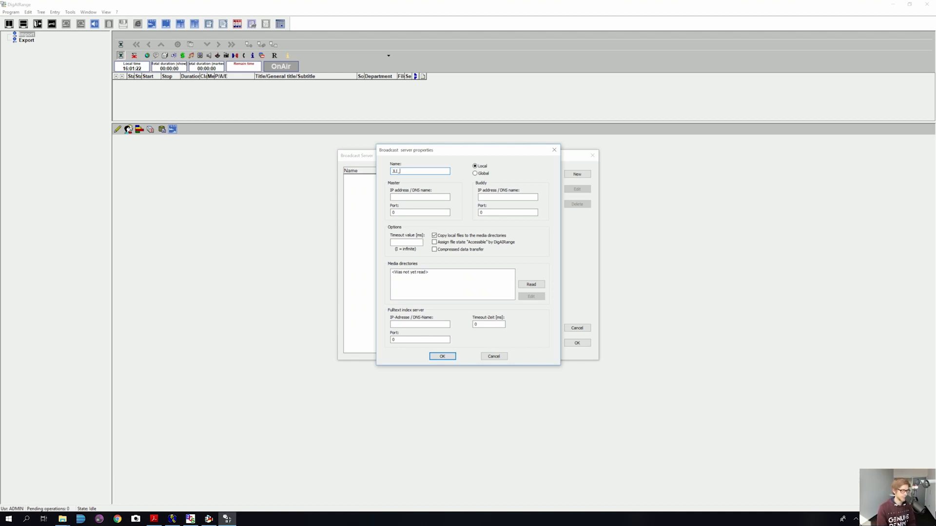
text(BCS)
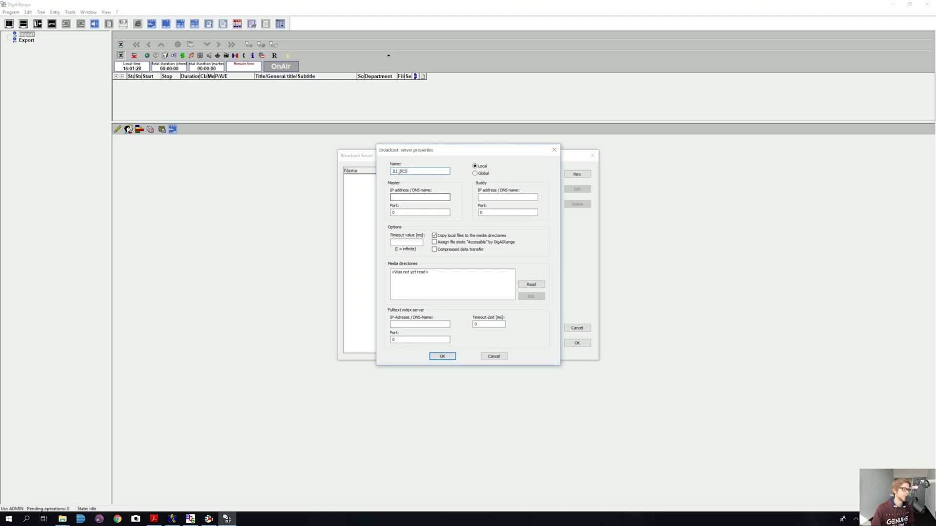
key(Tab)
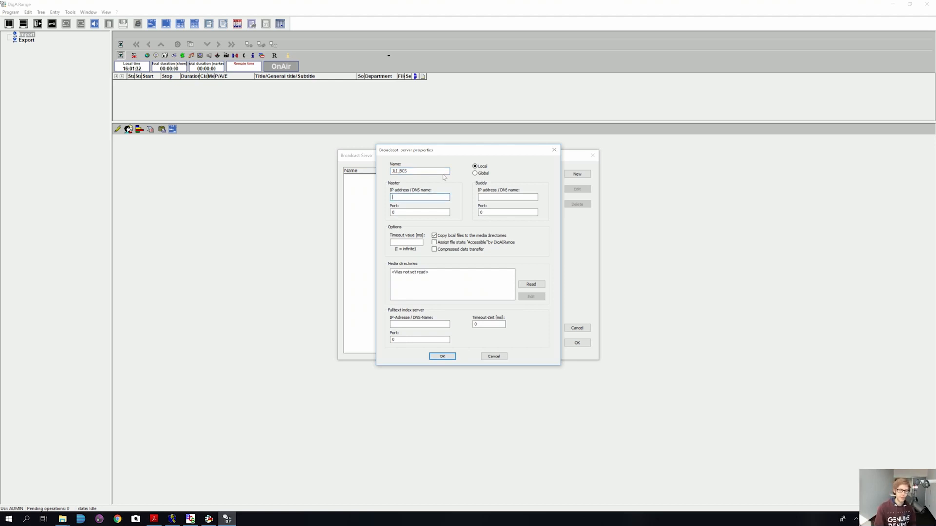
text(127.)
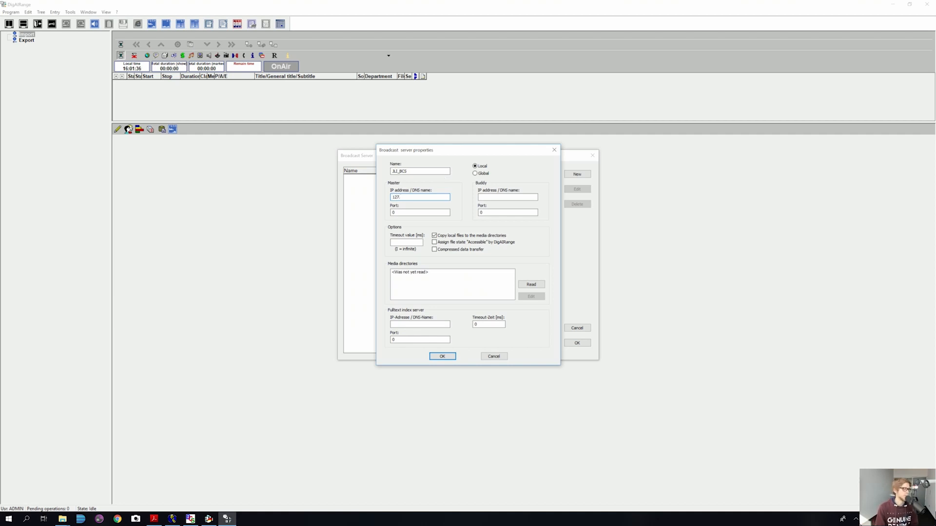
text(0.0.1)
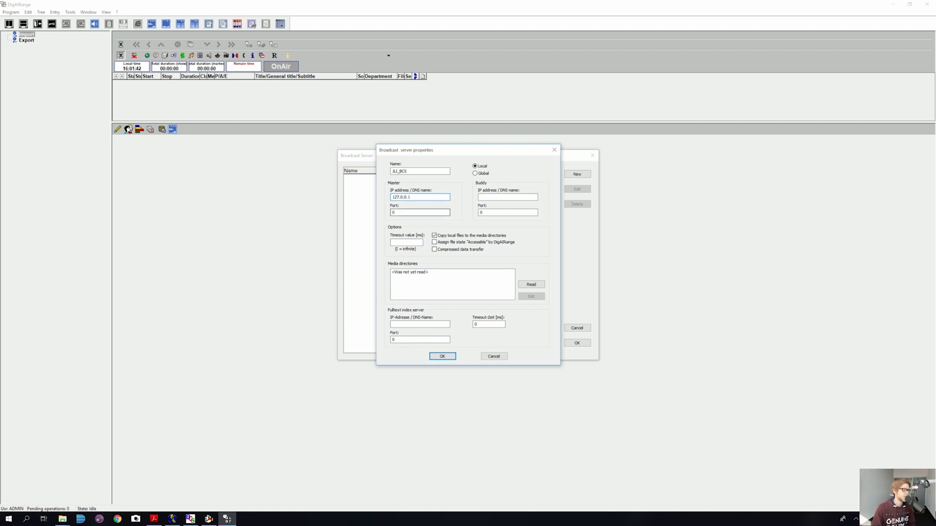
click(422, 213)
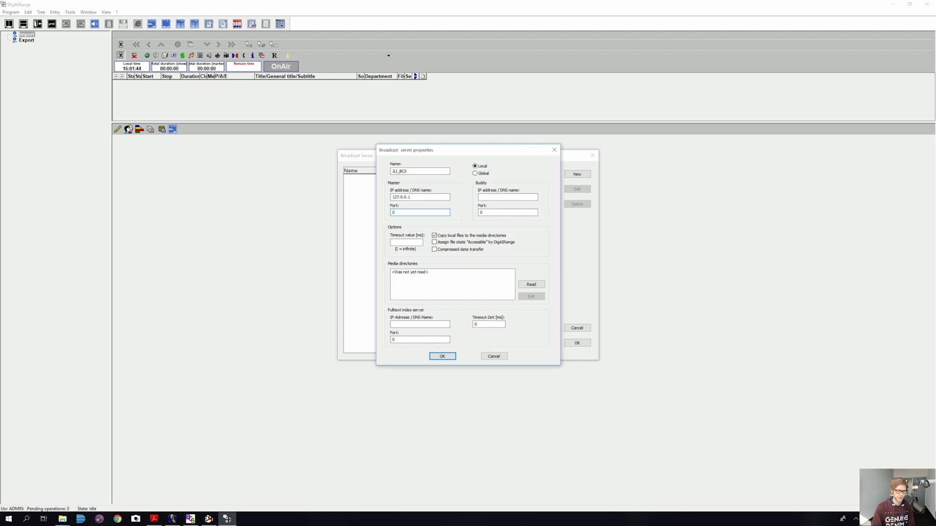
text(10000)
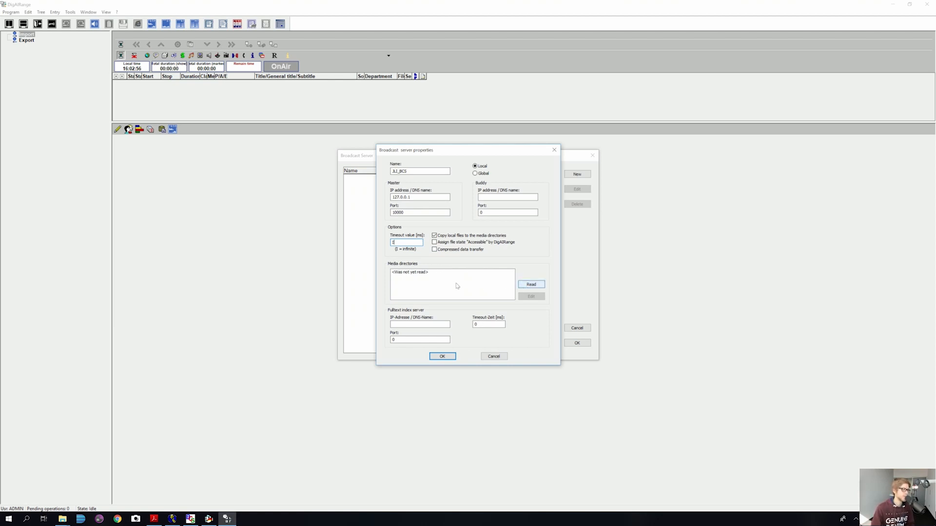
Step: Read JLI_BCS's media directories under an admin login and acknowledge serious error 20489
click(532, 286)
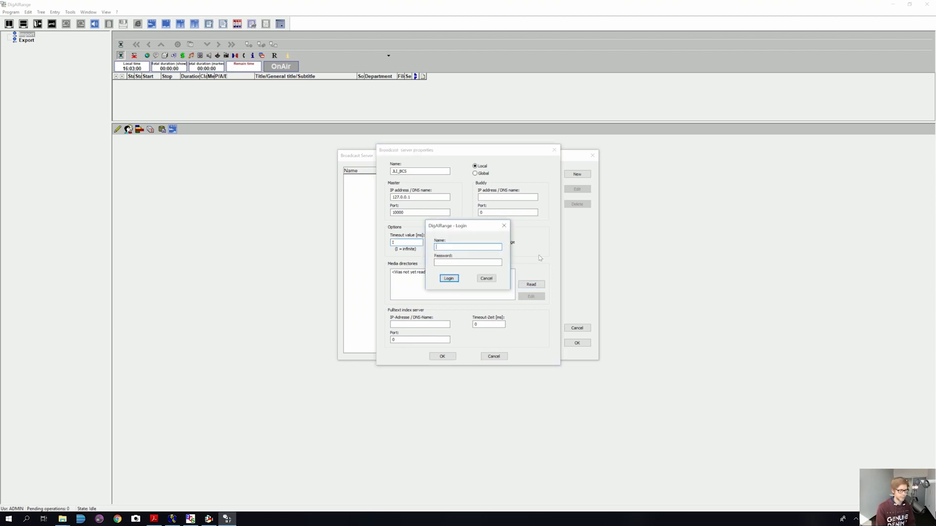
text(ADMIN)
key(Tab)
text(••min)
key(Return)
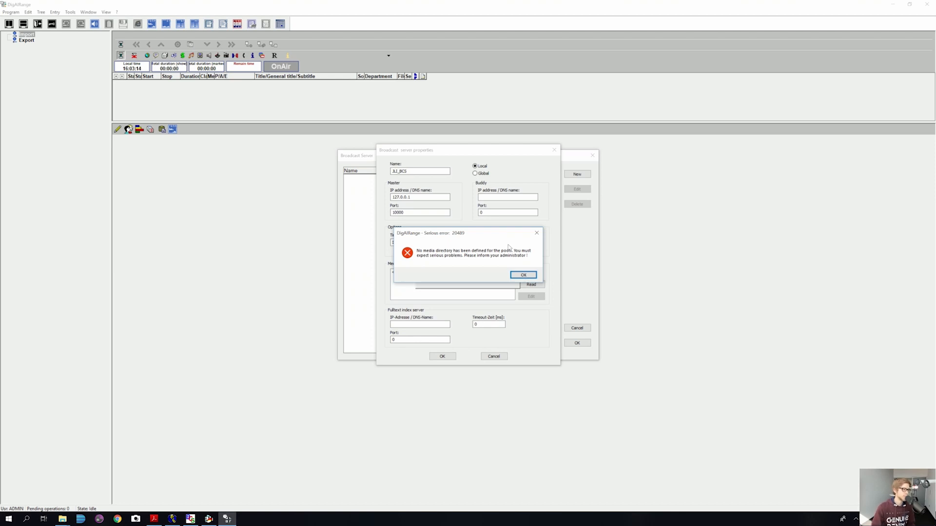
click(529, 277)
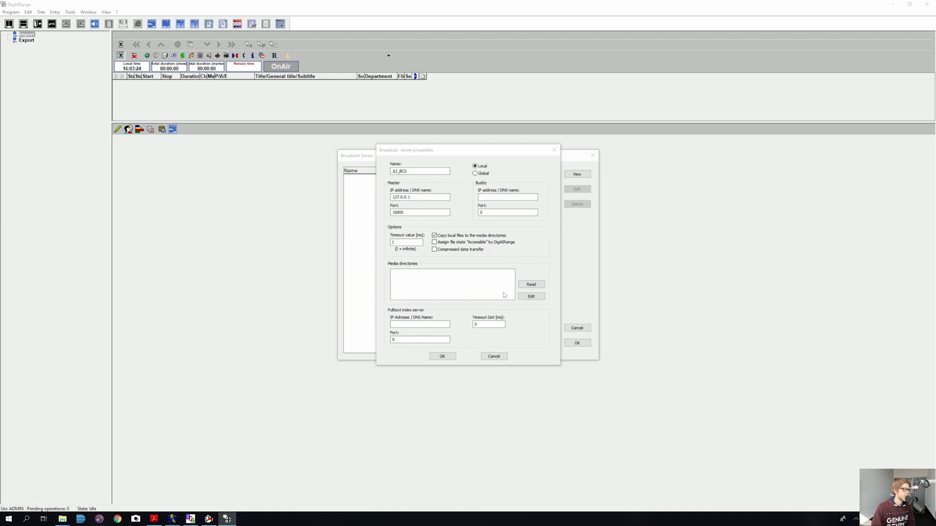
Step: Set the pools directory to C:\Program Files (x86)\DigaSystem\BCSMedia through Browse for Folder
click(538, 301)
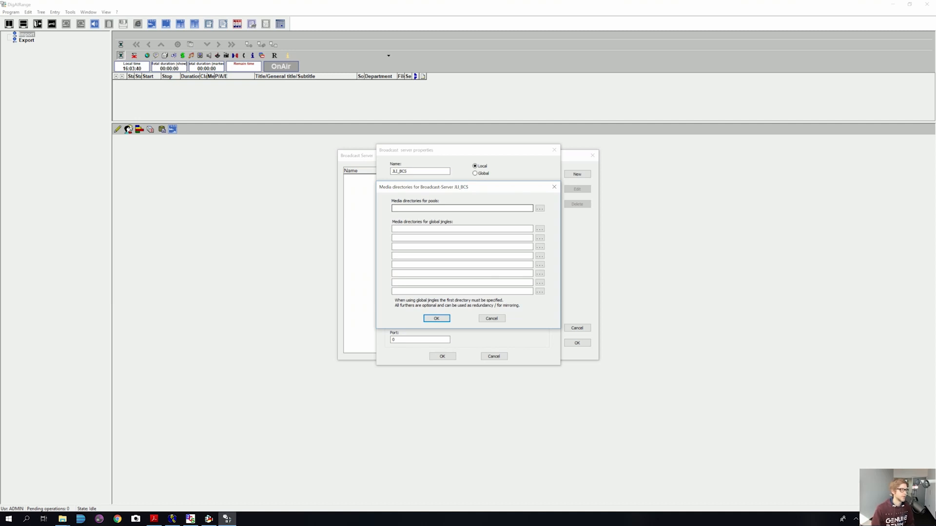
click(540, 209)
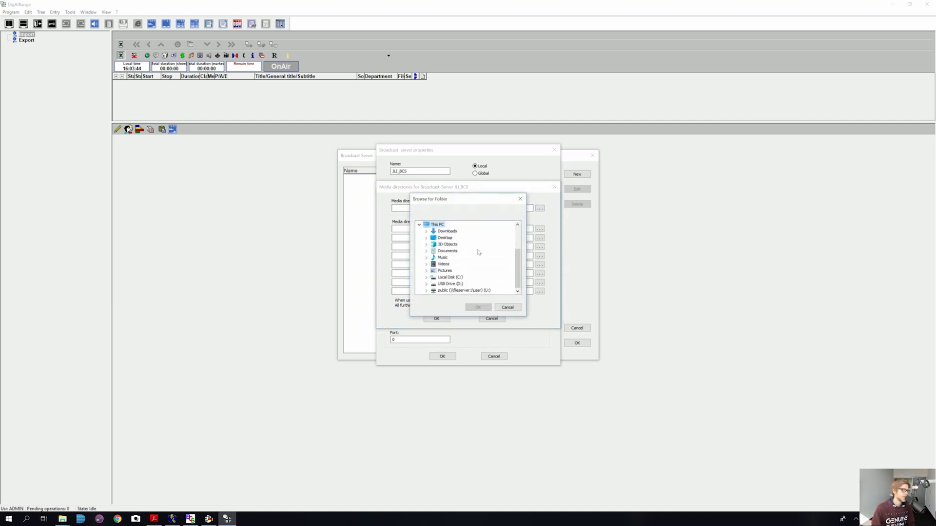
click(443, 277)
click(426, 277)
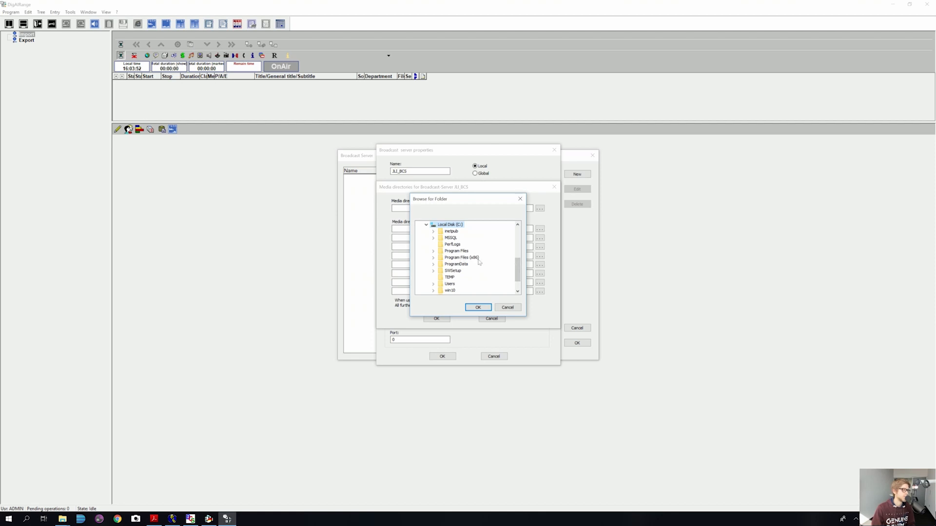
click(434, 258)
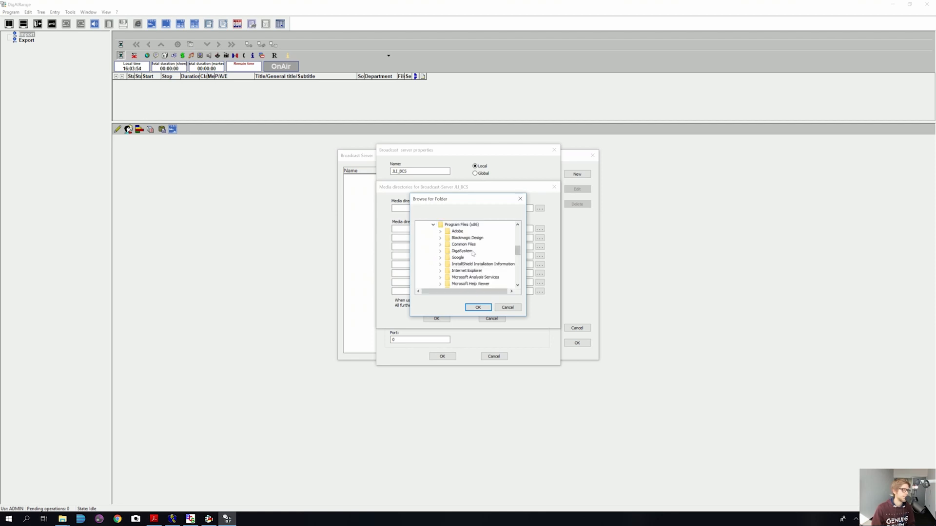
click(441, 252)
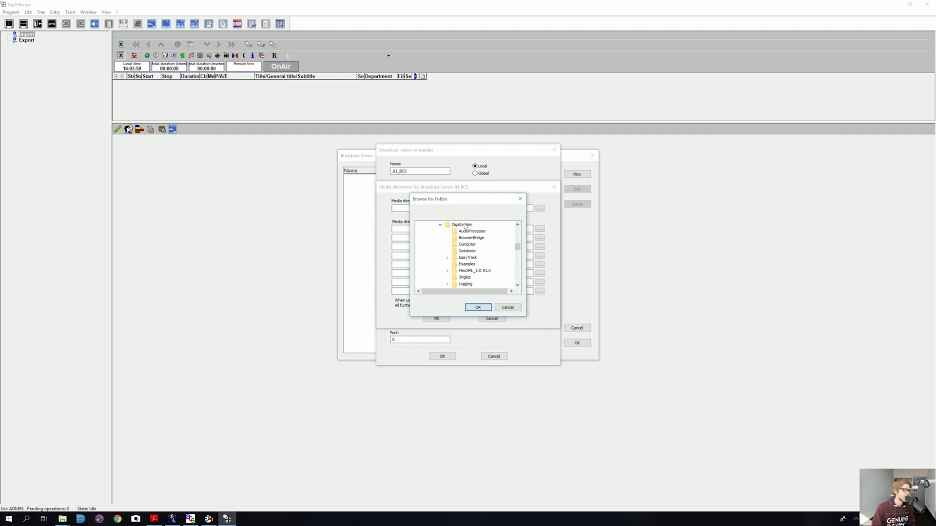
click(463, 225)
click(478, 307)
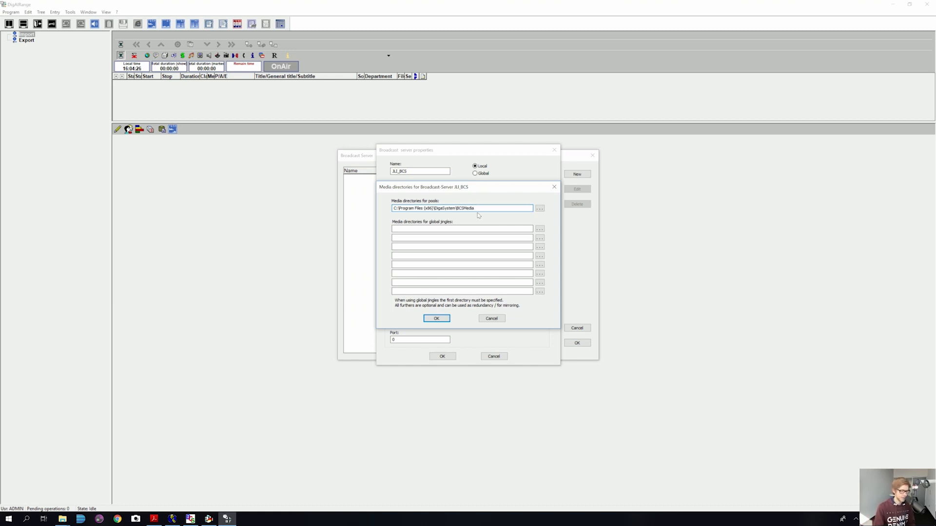
Step: Set pools to BCSMedia\Pools and the first global jingles path to BCSMedia\GlobalJingles, then apply
text(\Po)
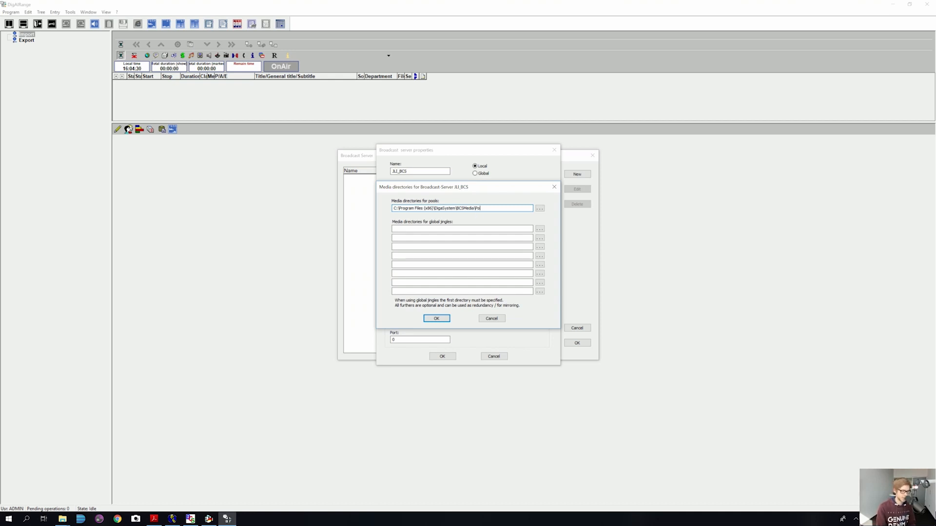
text(ols)
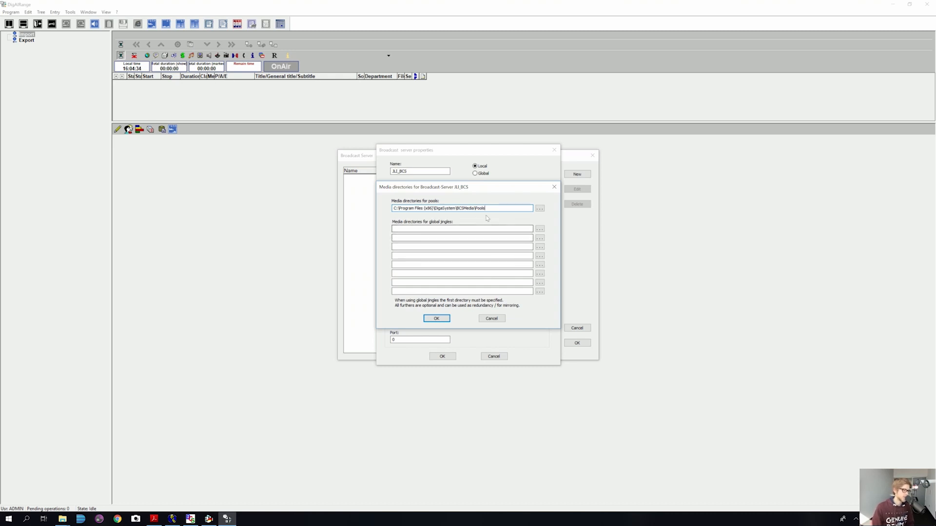
drag(488, 208, 392, 209)
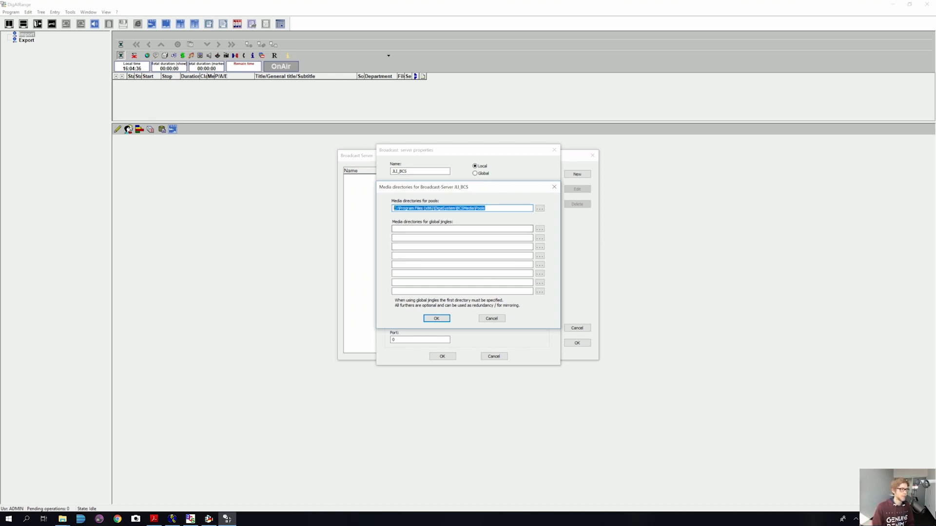
key(ctrl+c)
click(433, 227)
key(ctrl+v)
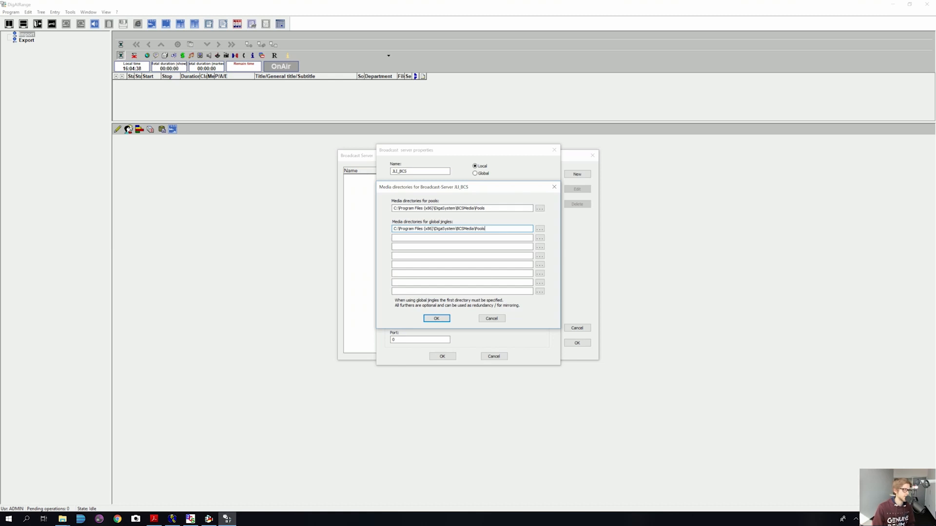
key(ctrl+shift+Left)
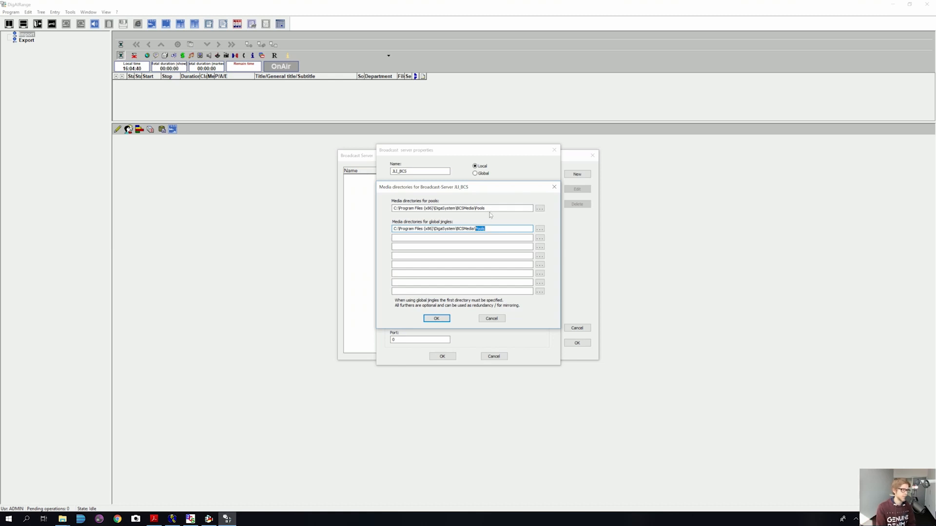
text(GlobalJingle)
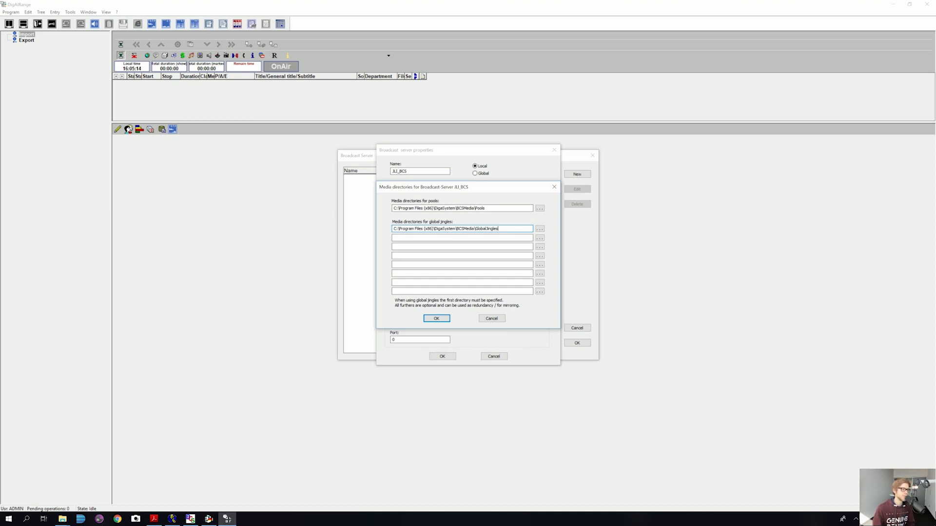
click(436, 319)
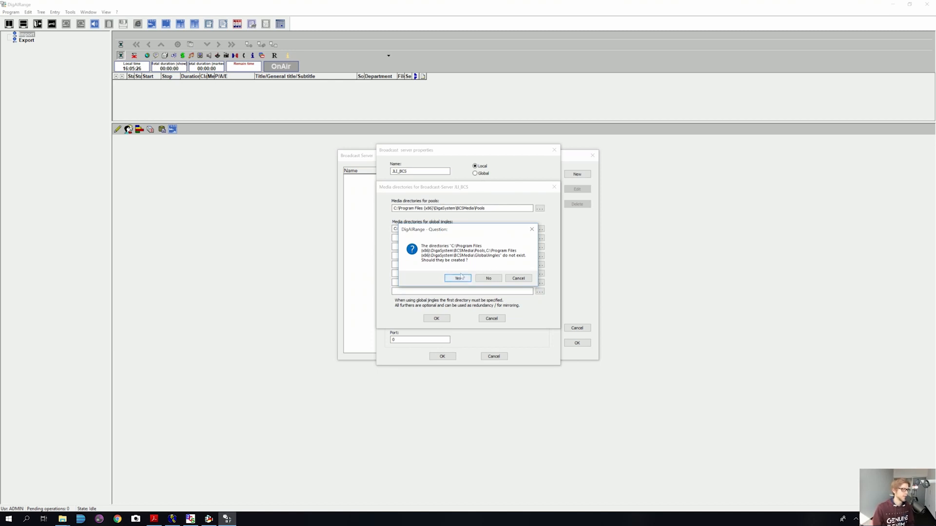
Step: Create the Pools and GlobalJingles folders and save JLI_BCS to the broadcast server list
click(458, 278)
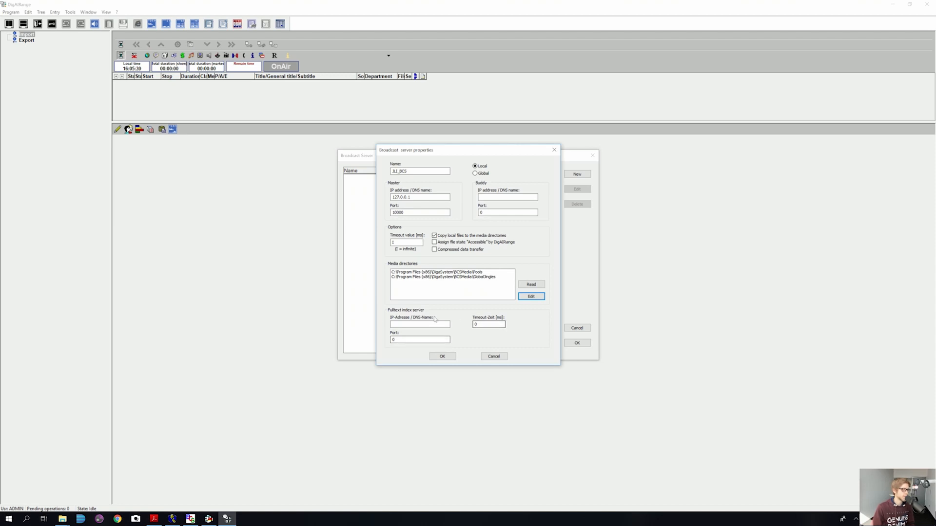
click(444, 356)
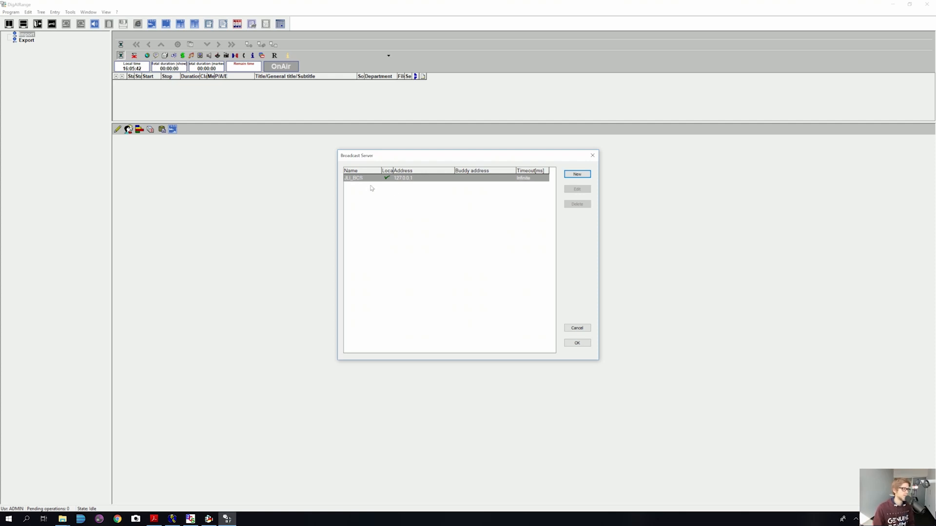
click(576, 343)
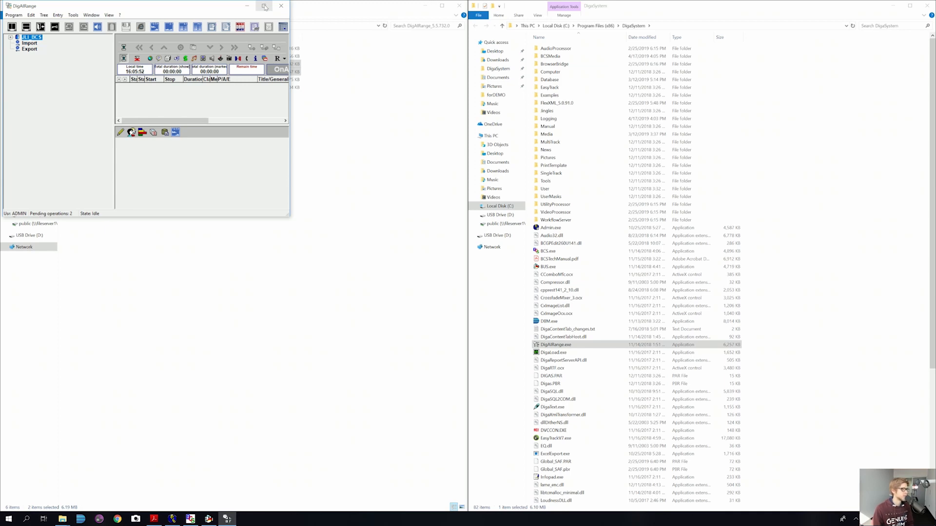
Step: Maximize DigAIRange, enlarge the upper pane, expand JLI_BCS, and bring up the BroadcastServer log
click(264, 6)
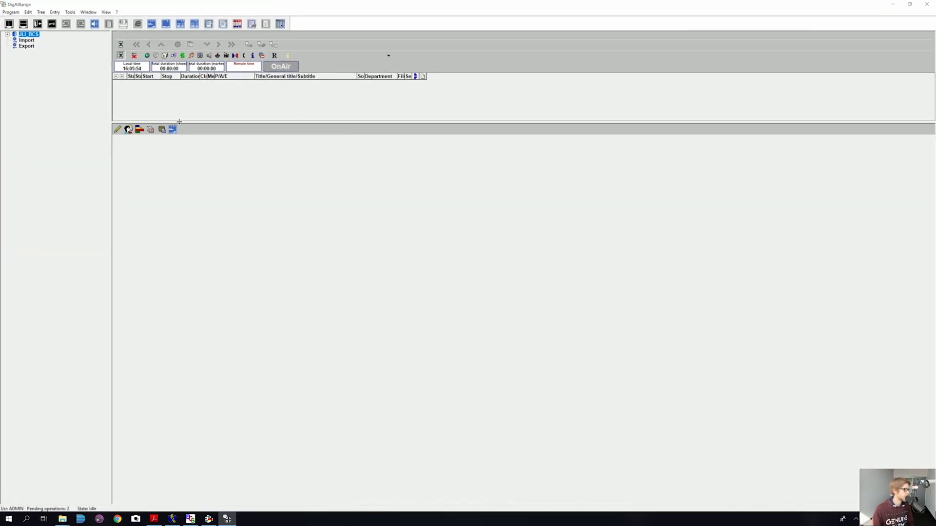
drag(179, 122, 196, 257)
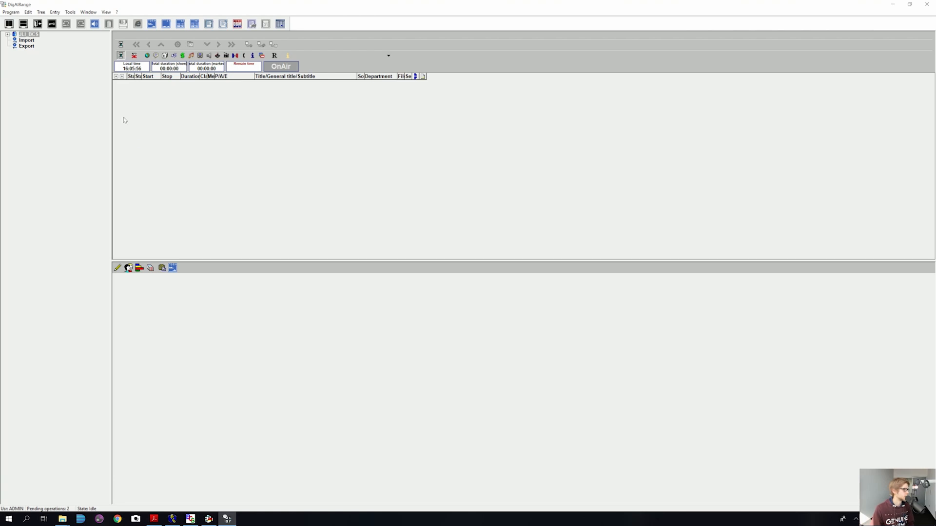
click(7, 35)
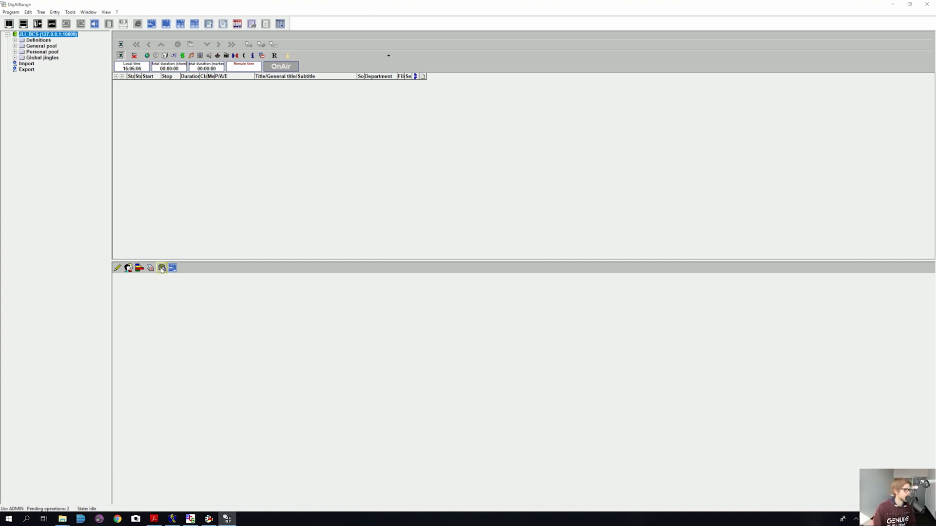
click(189, 520)
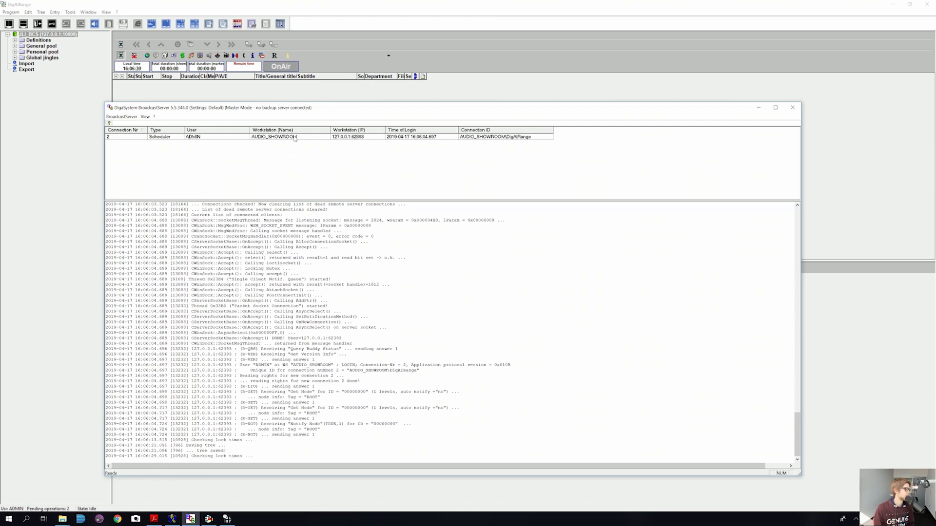
Step: Minimize the BroadcastServer log and inspect the General pool, Personal pool and Global jingles for contents
click(758, 108)
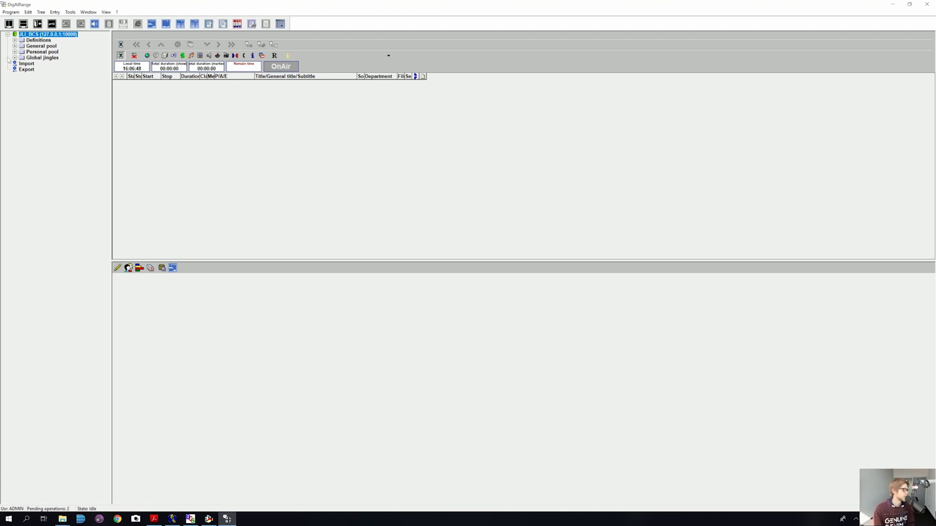
click(31, 46)
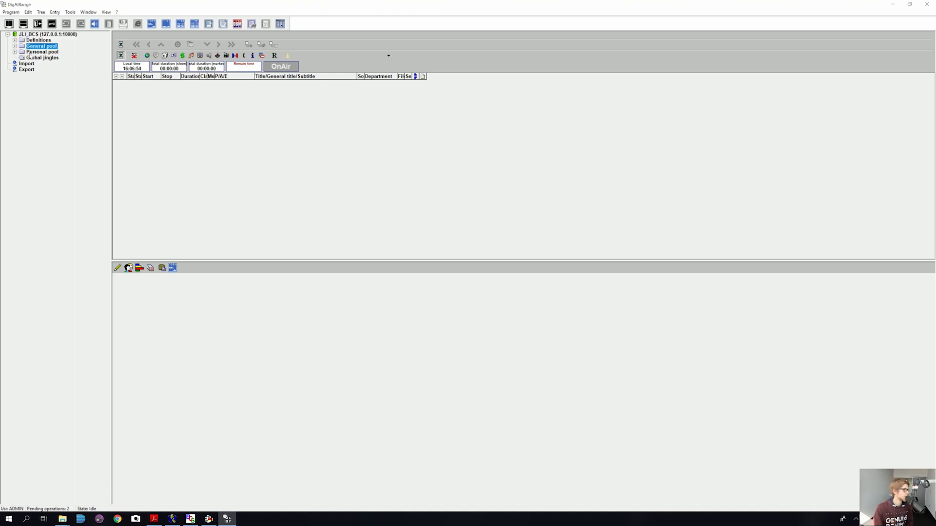
click(31, 52)
click(32, 58)
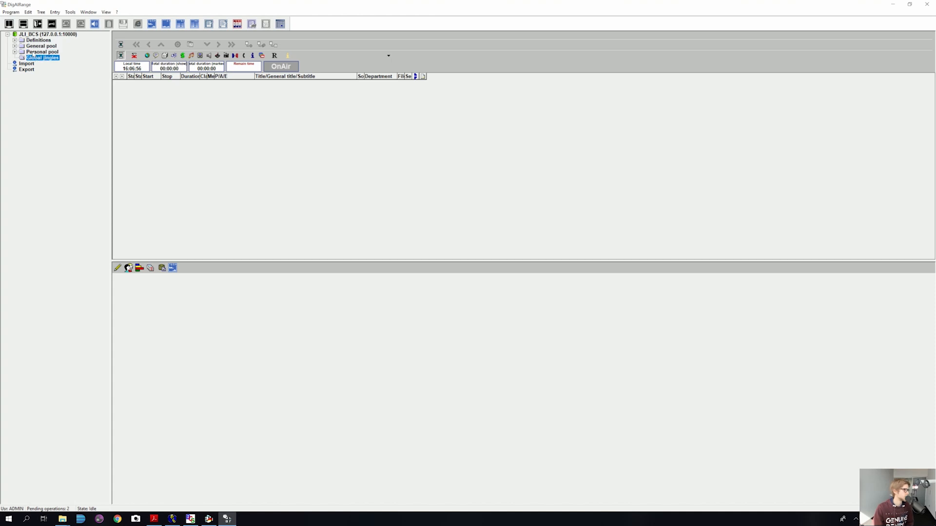
click(32, 52)
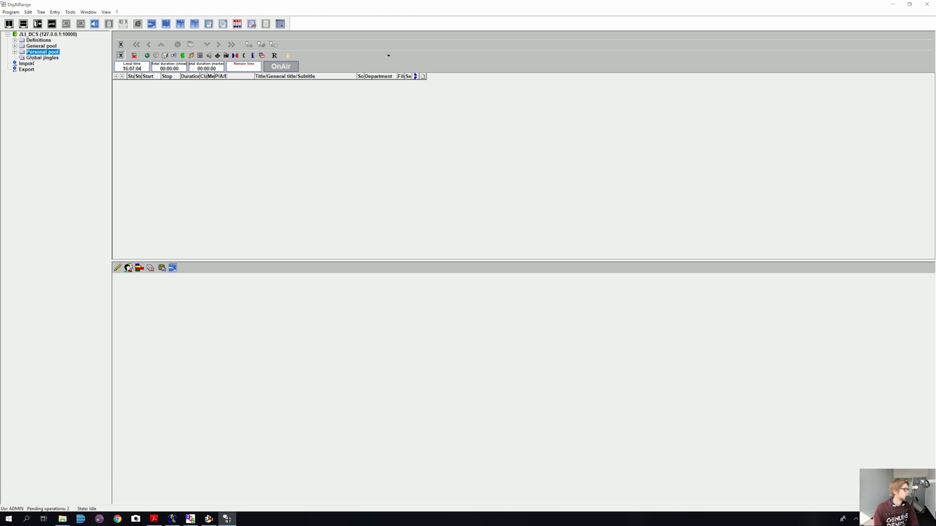
click(33, 57)
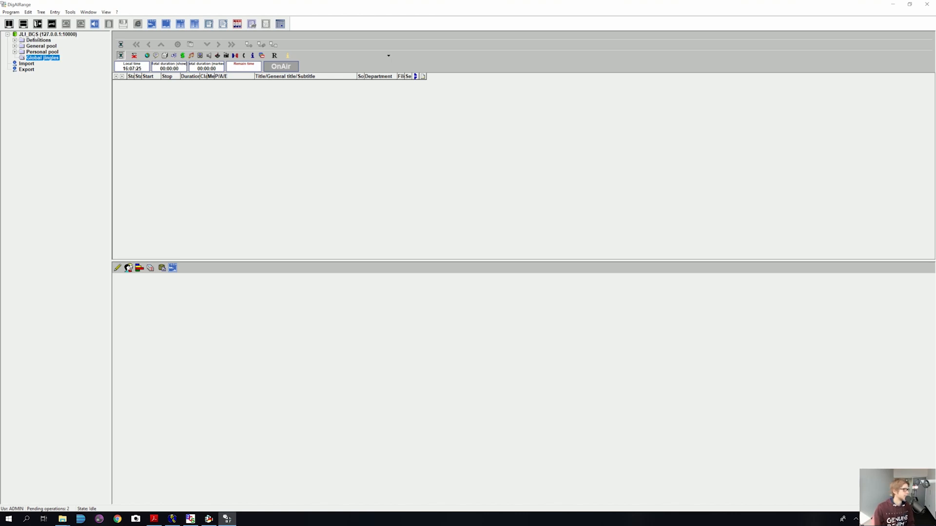
Step: Open the JLI_BCS server administration and start a new service named News Channel
right_click(44, 34)
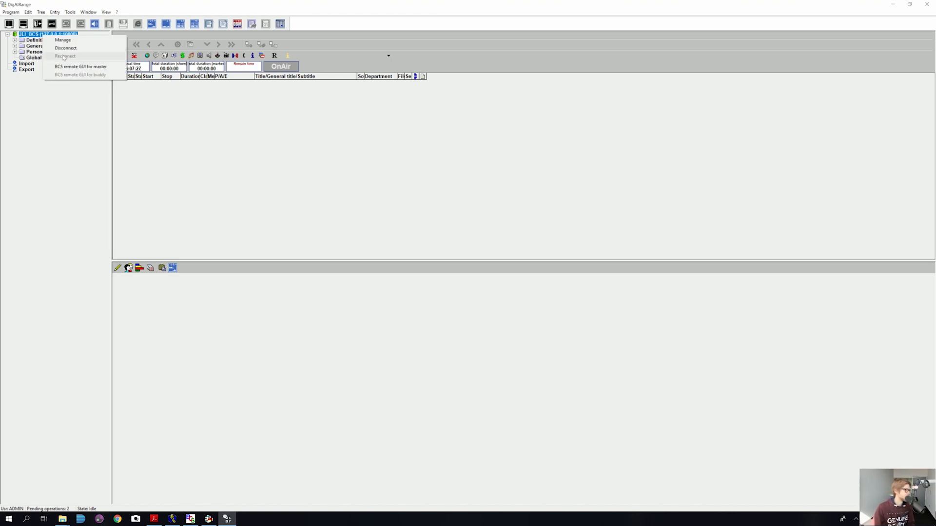
click(89, 44)
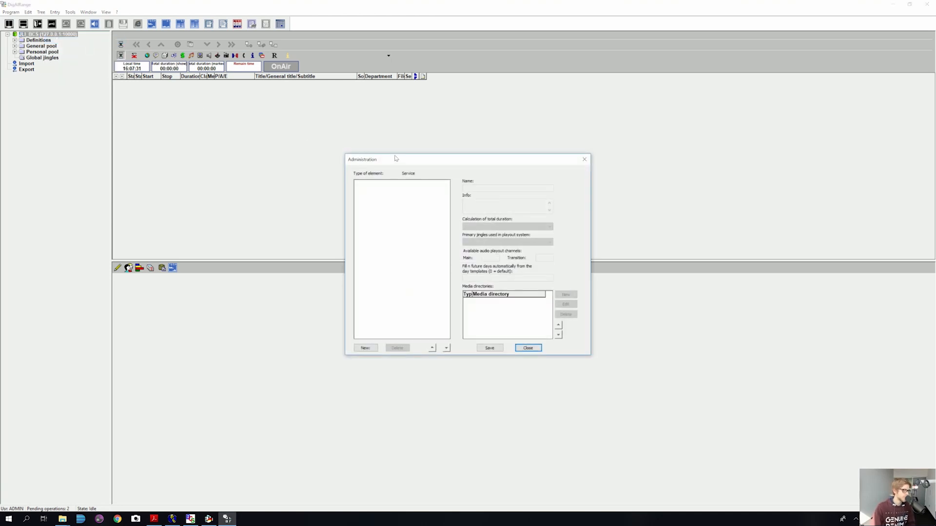
drag(396, 159, 328, 83)
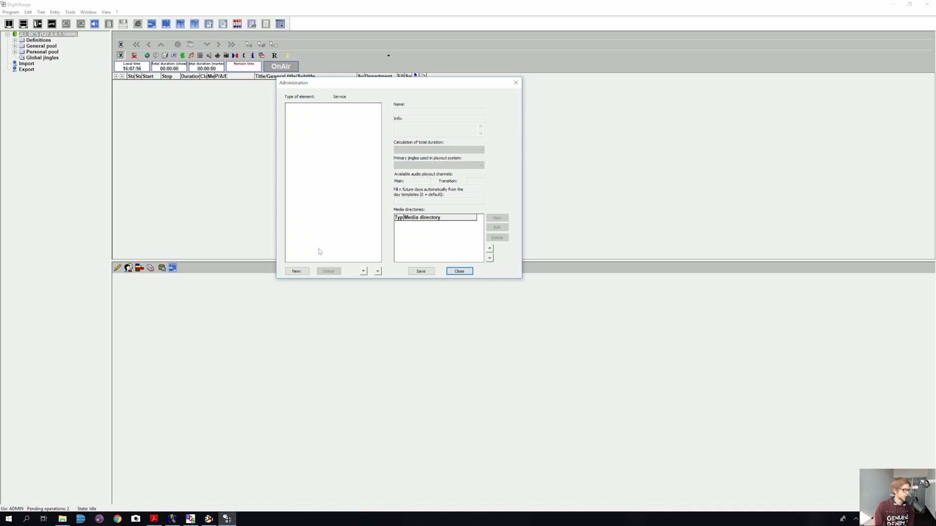
click(297, 272)
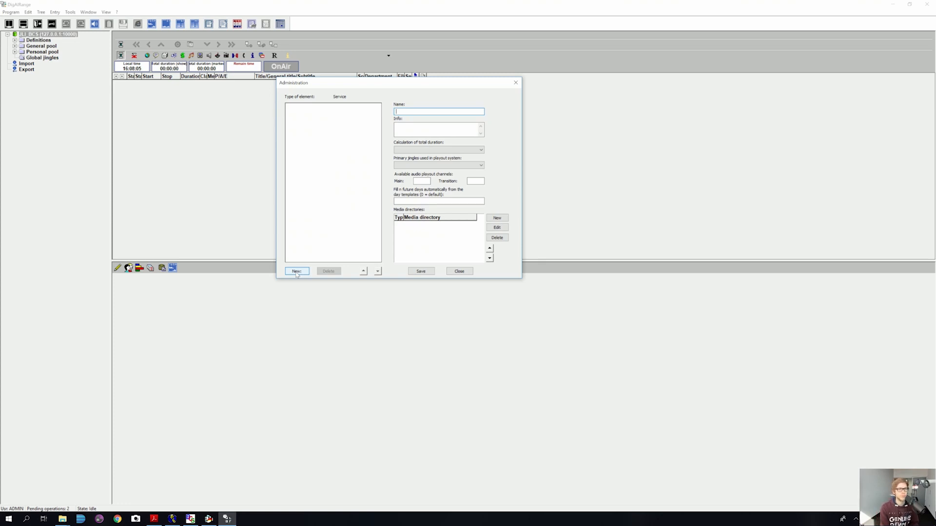
text(New)
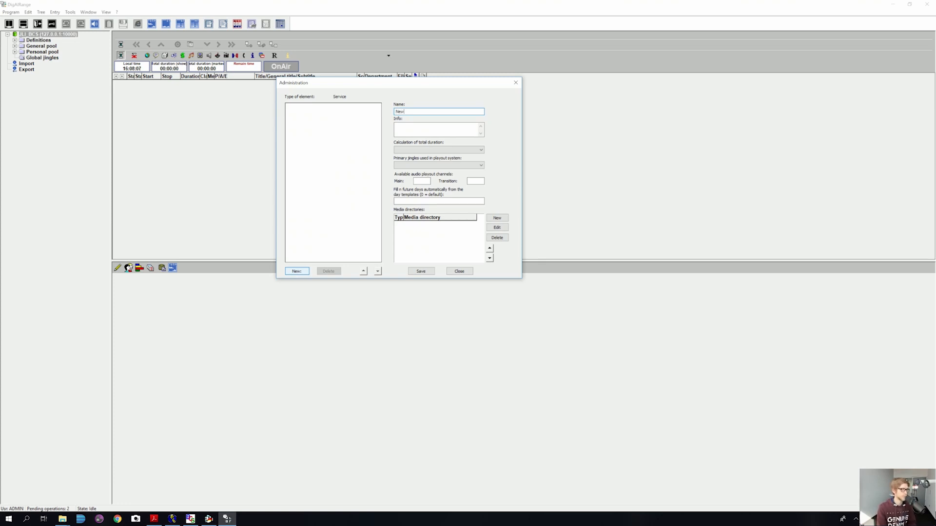
text(s Channel)
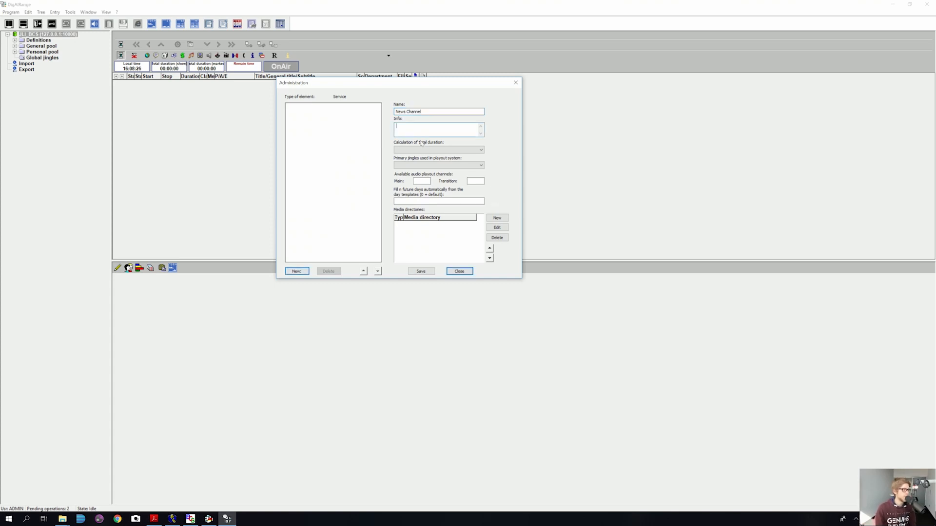
key(Tab)
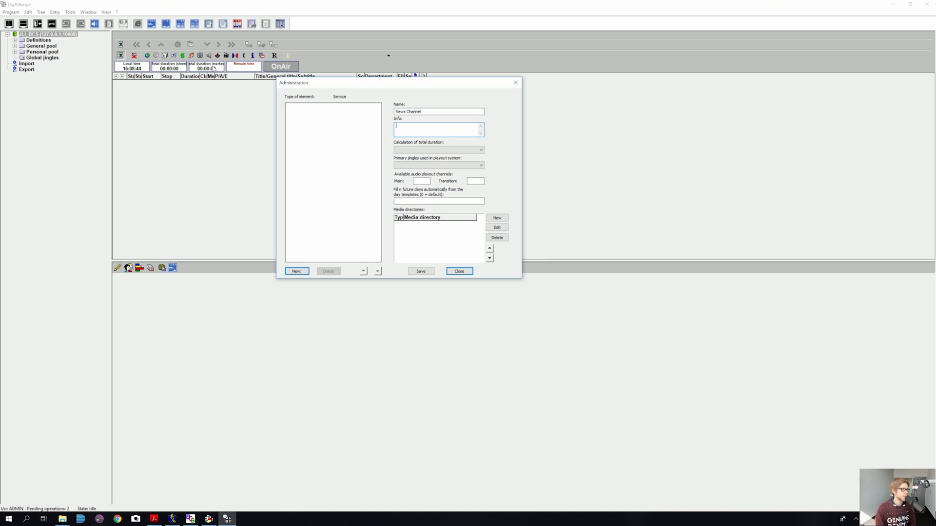
Step: Set total duration calculation to Only audio duration and primary jingles to Service-specific jingles
click(433, 149)
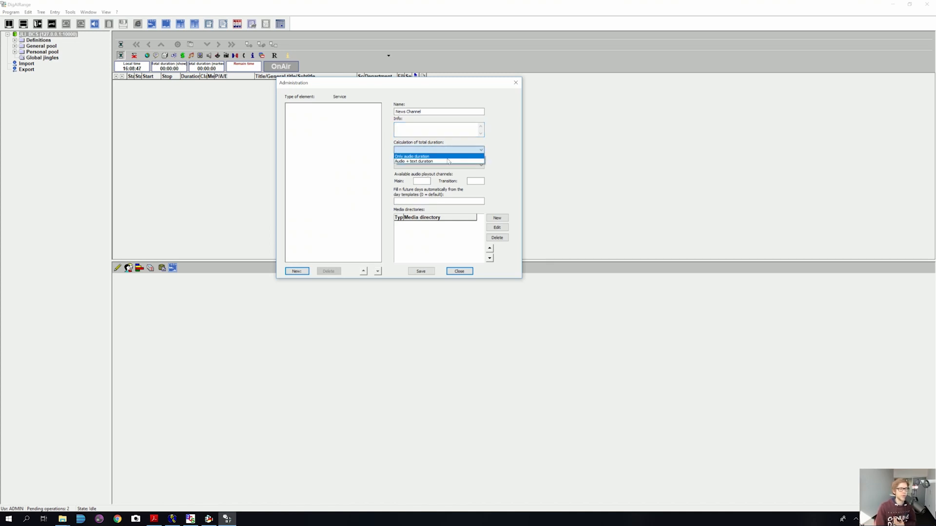
click(446, 156)
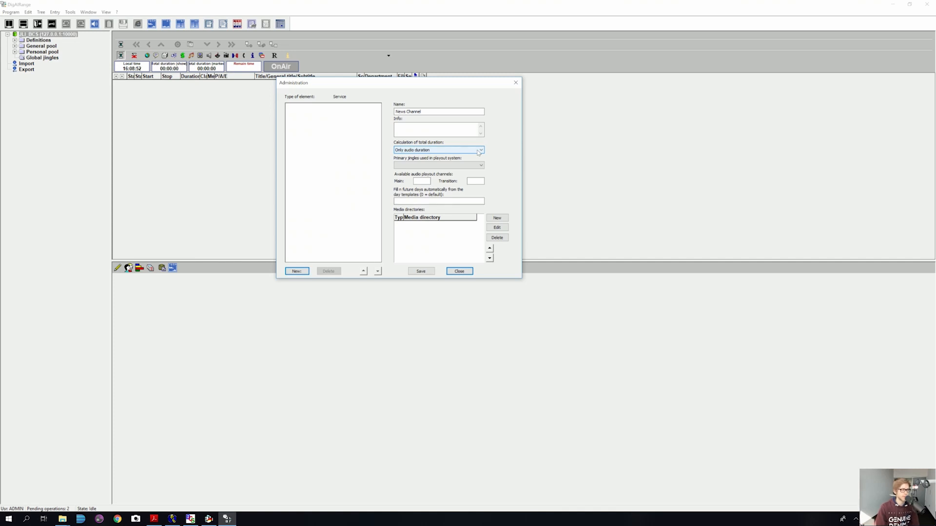
click(478, 151)
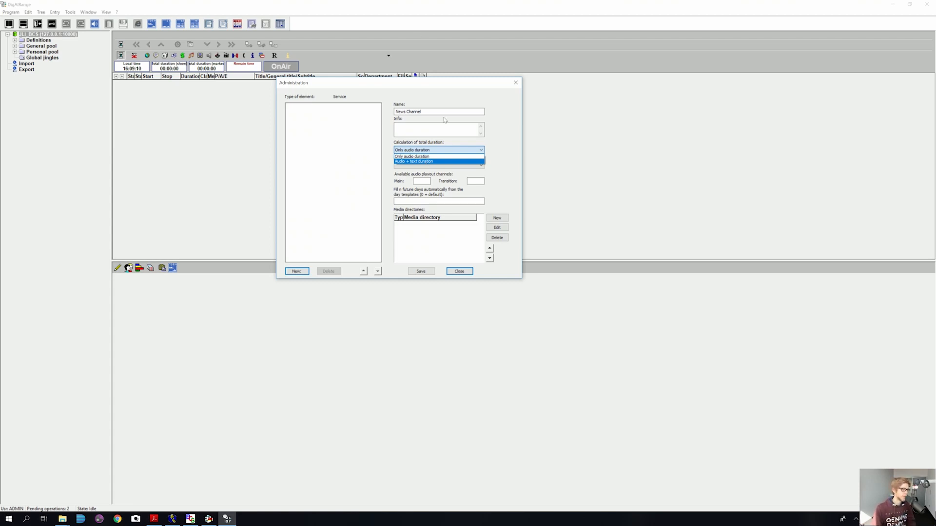
click(431, 156)
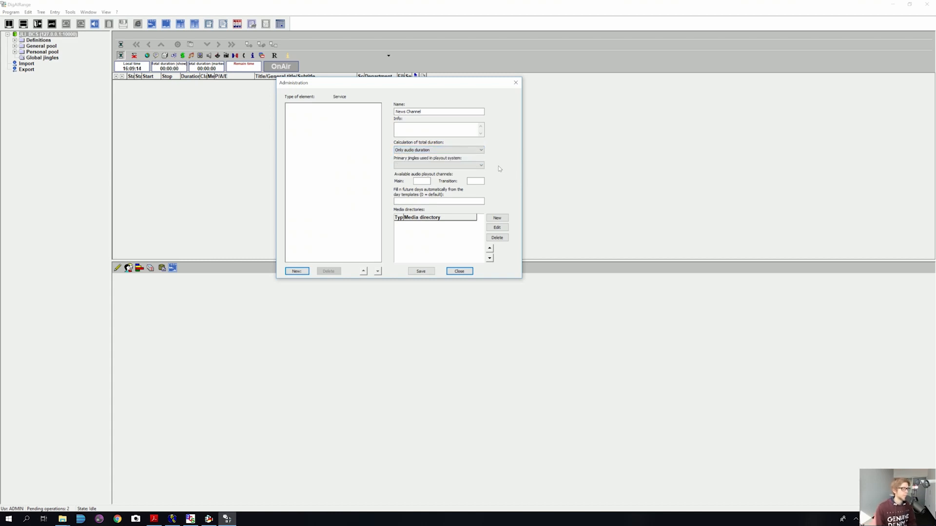
click(471, 166)
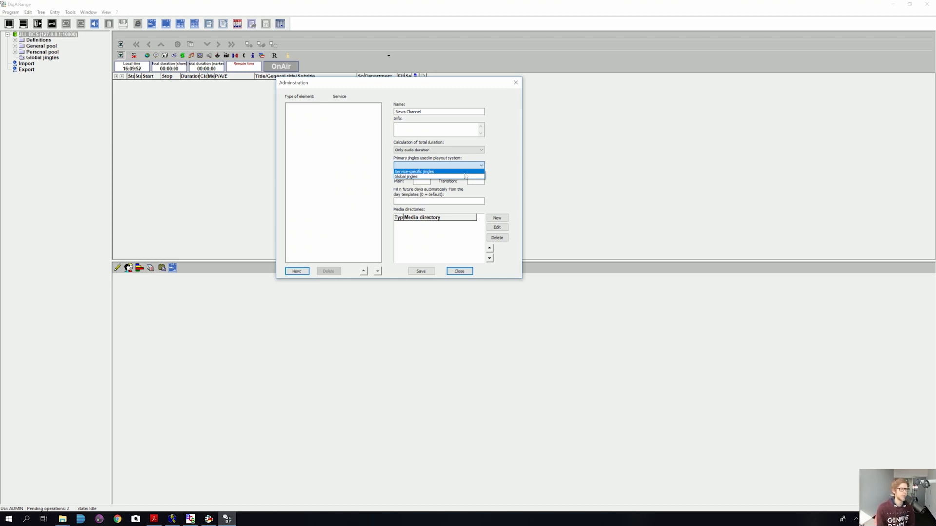
click(428, 173)
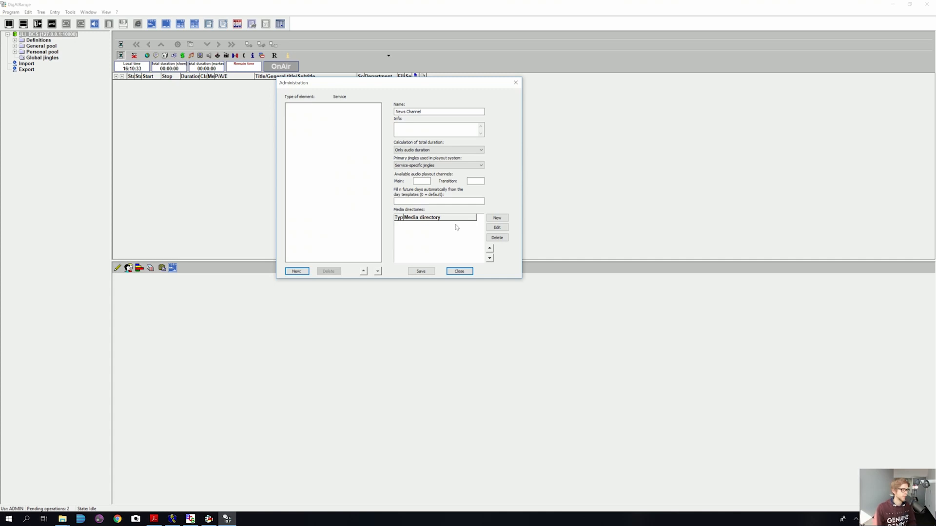
Step: Start a new entry in the Media directories list to open Manage media directory
click(492, 218)
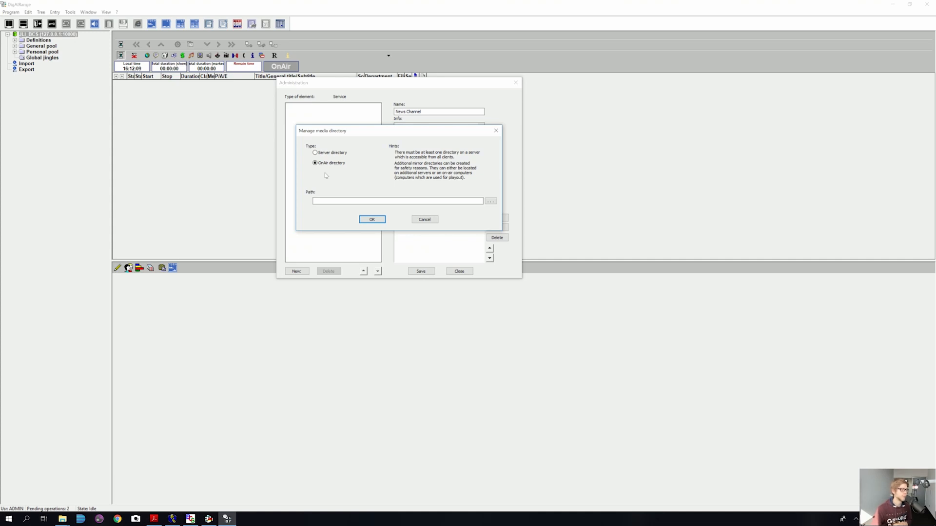
Step: Browse to the BCSMedia folder, append \News_Channel\OnAir to the path, and confirm it
click(315, 200)
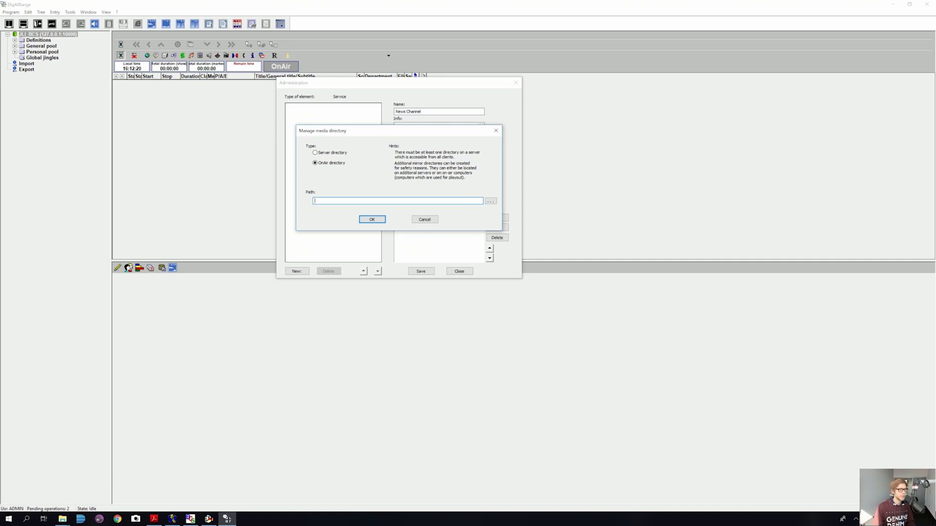
click(491, 201)
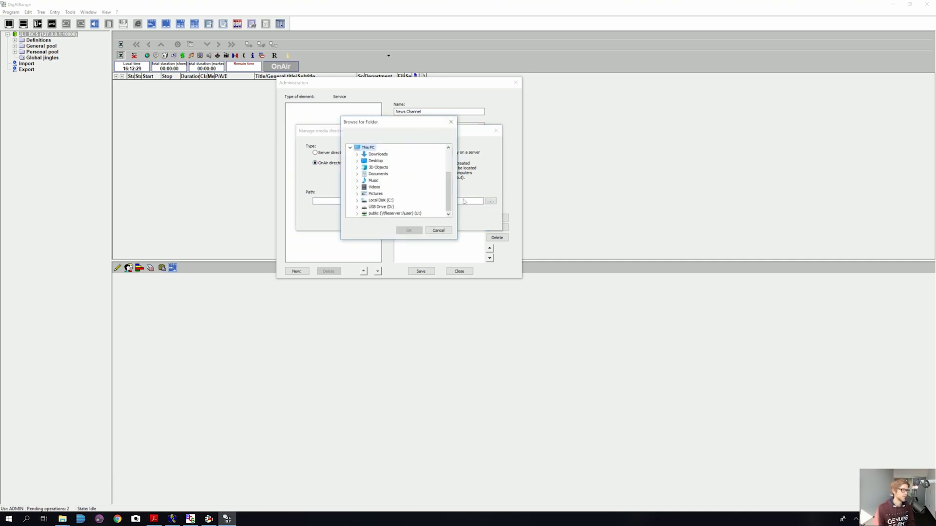
click(357, 201)
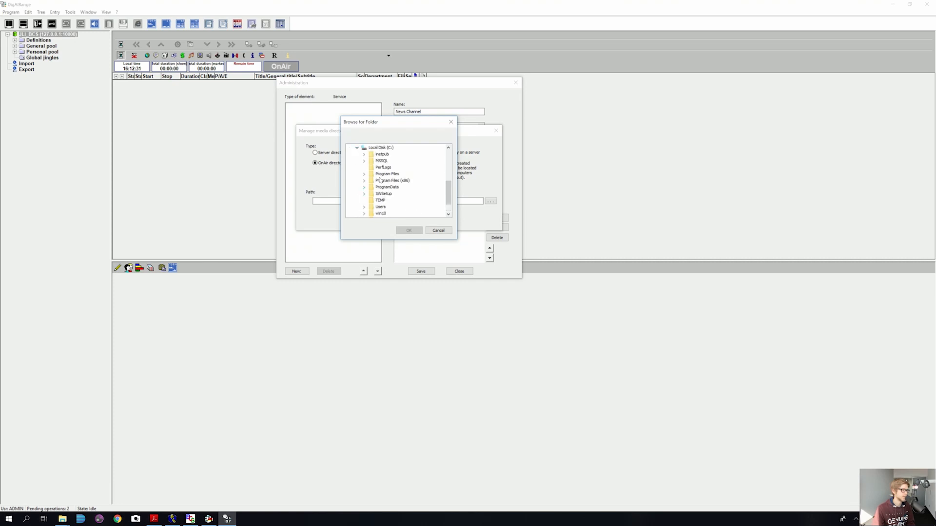
click(366, 182)
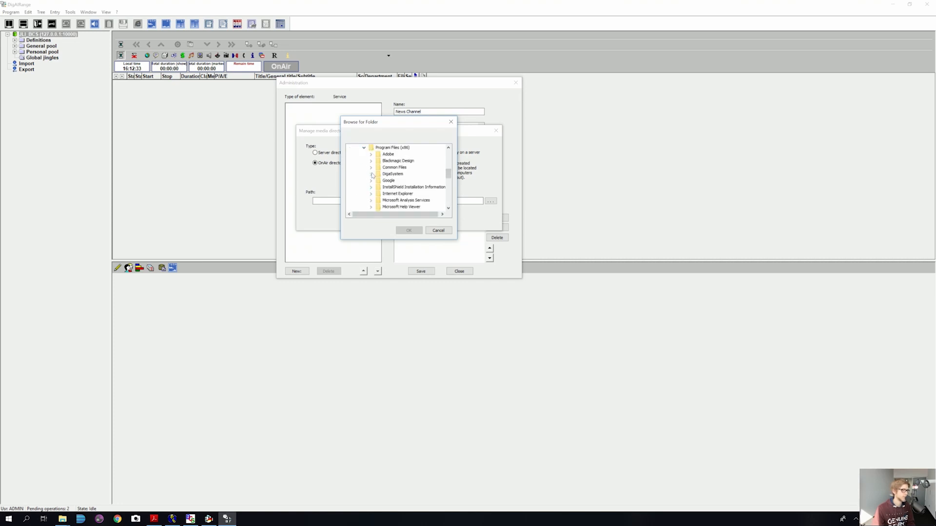
click(372, 174)
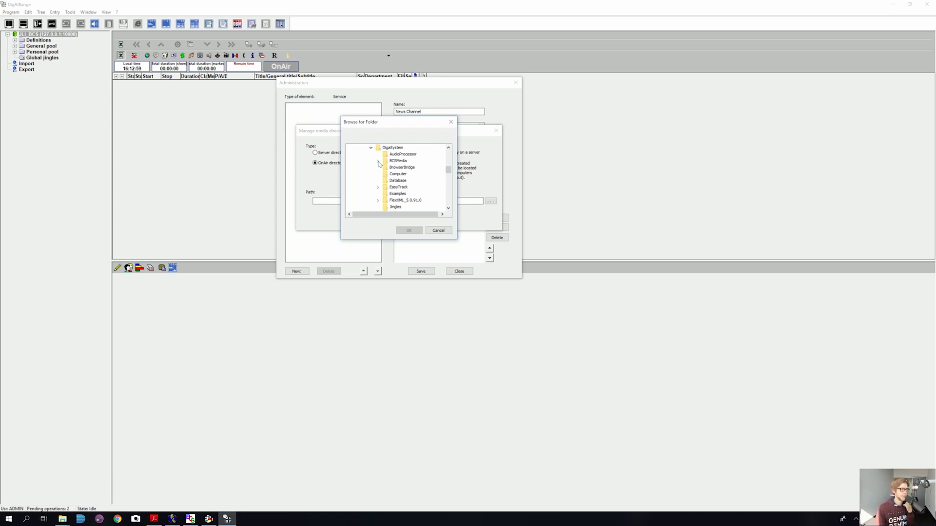
click(378, 163)
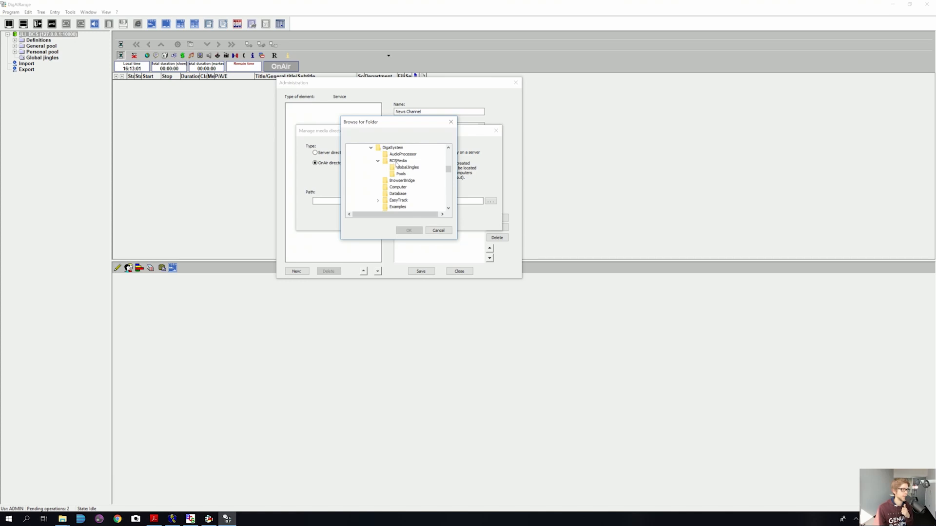
click(397, 161)
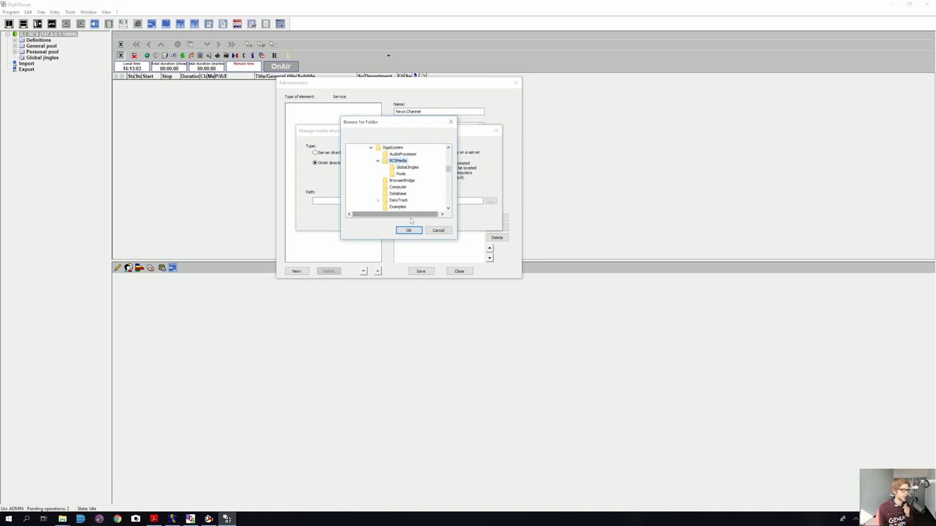
click(408, 231)
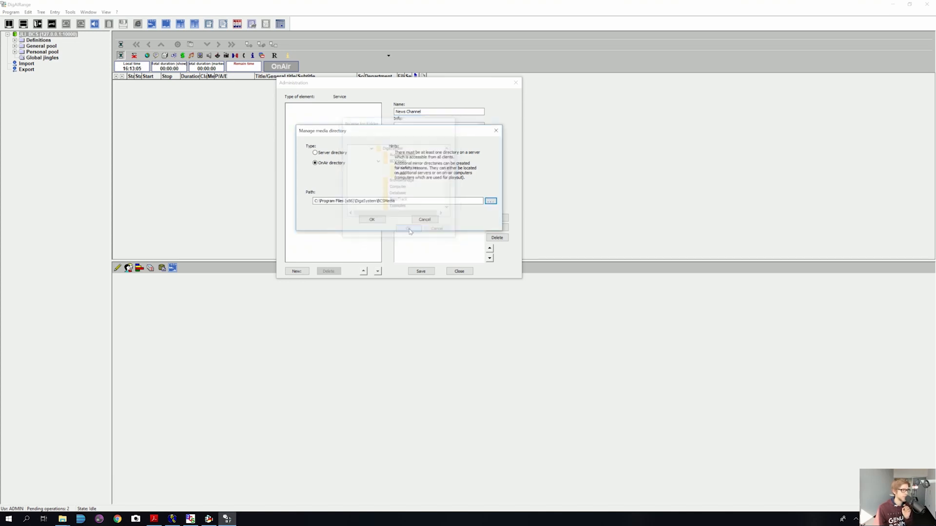
text(\)
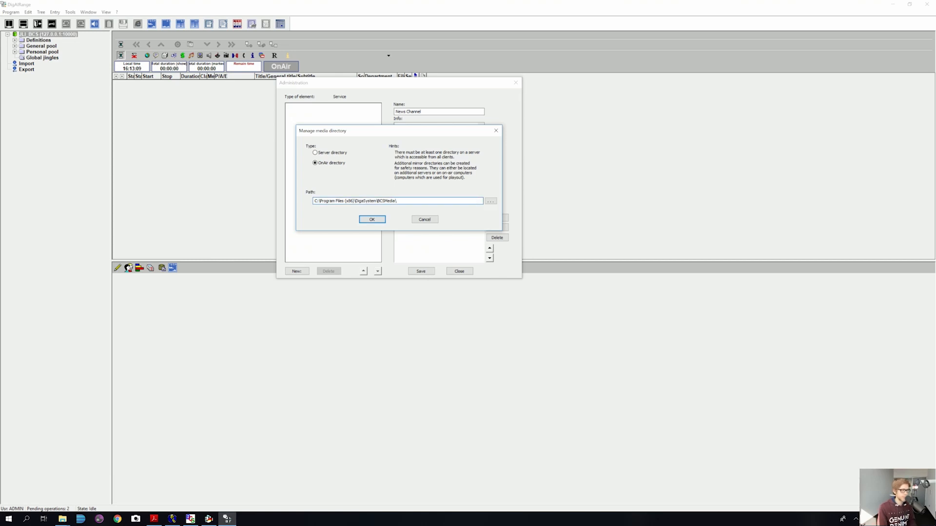
text(News_Chann)
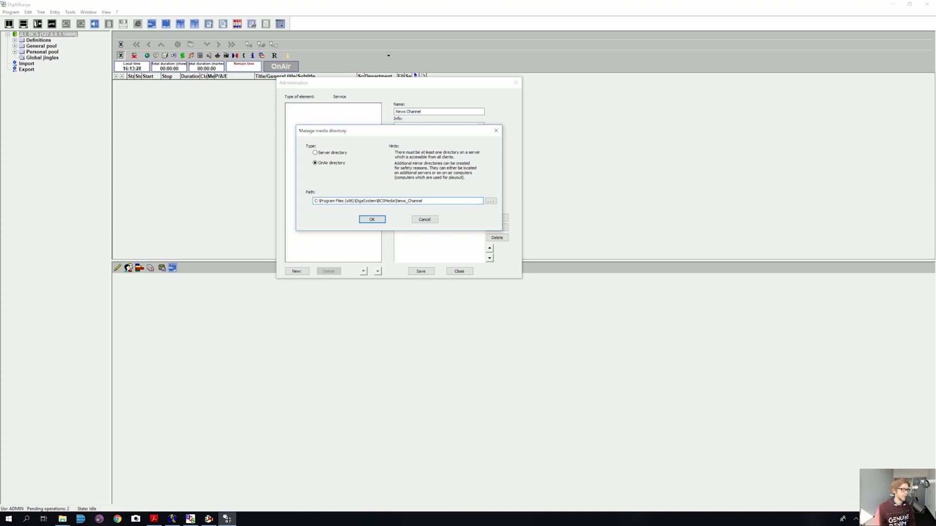
text(el\)
text(OnAir)
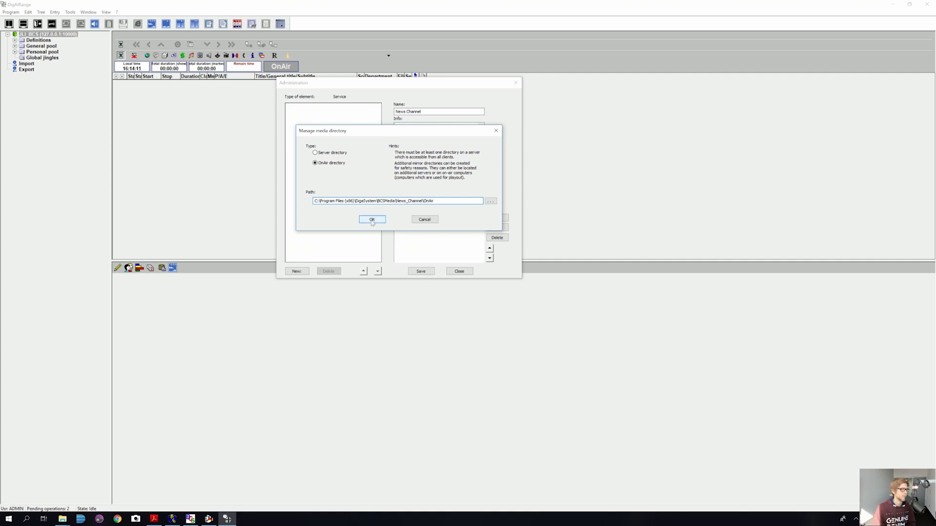
click(372, 221)
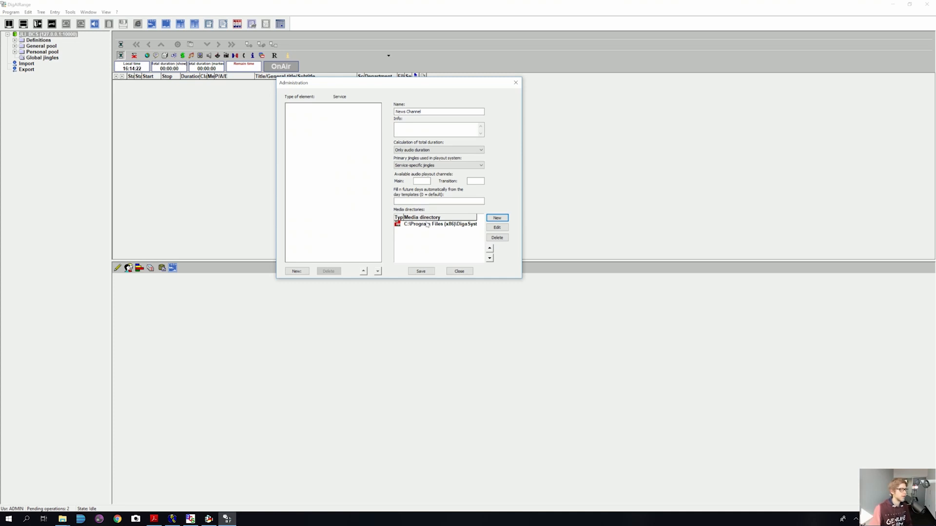
Step: Save News Channel, agreeing to create the OnAir directory and rights objects, then close the form
click(421, 272)
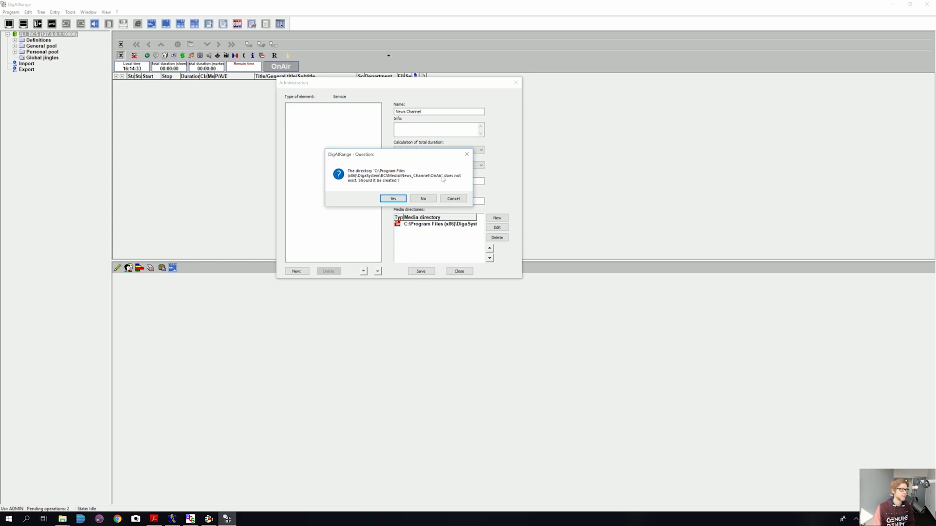
click(393, 199)
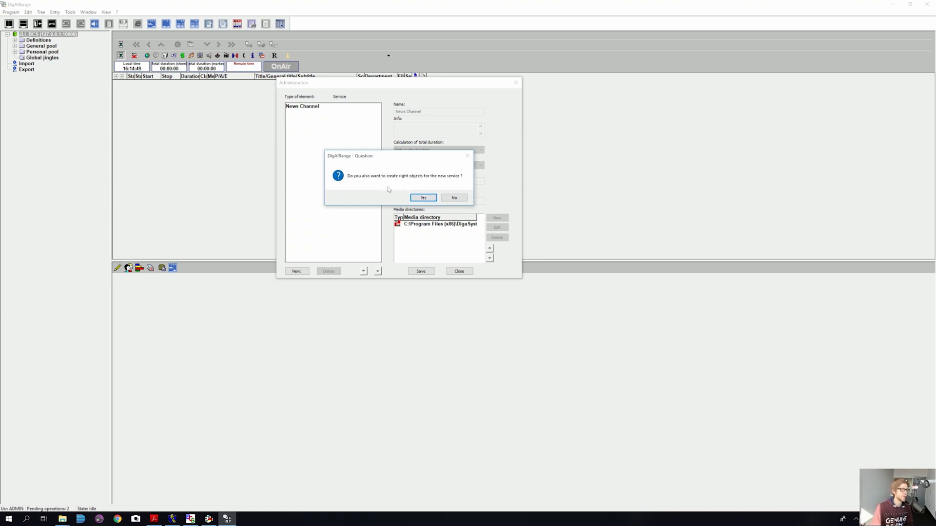
click(417, 199)
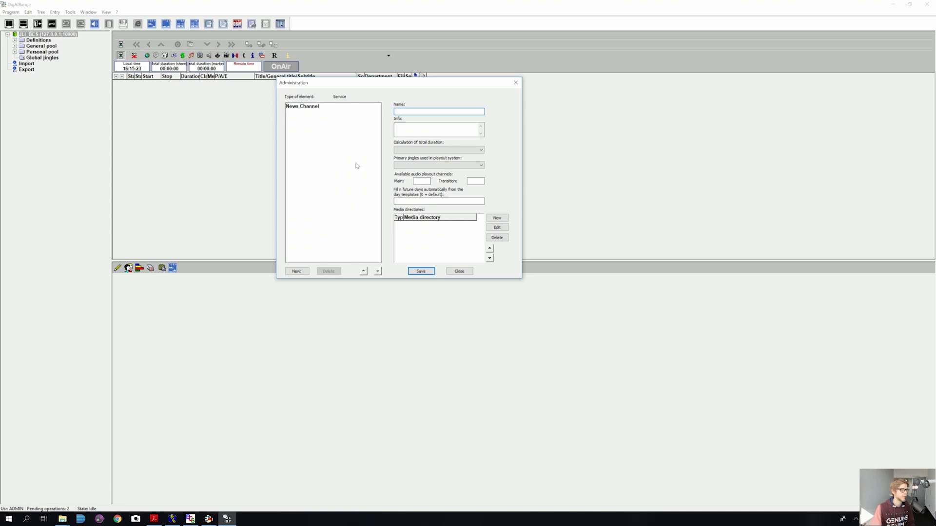
click(459, 271)
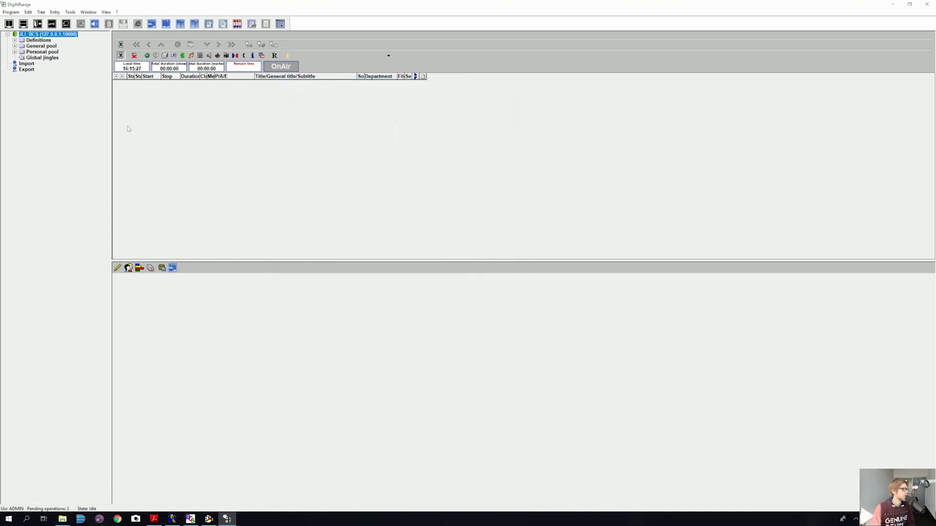
Step: Refresh the JLI_BCS tree, select News Channel, and switch to DigaSystem Administrator
double_click(22, 34)
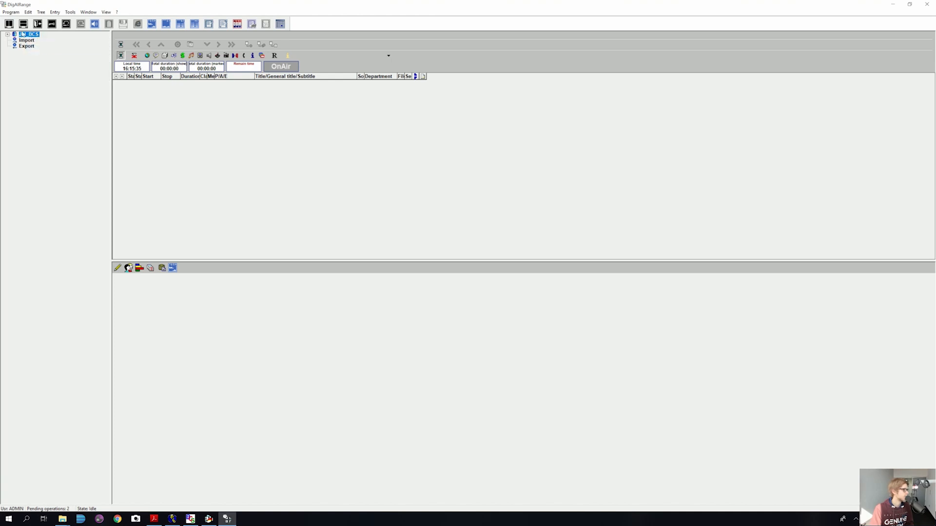
click(8, 35)
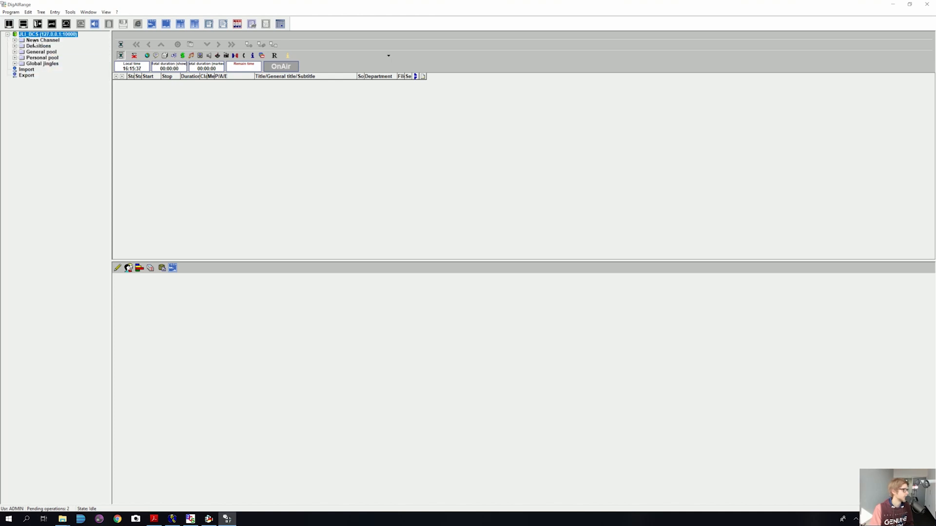
click(40, 42)
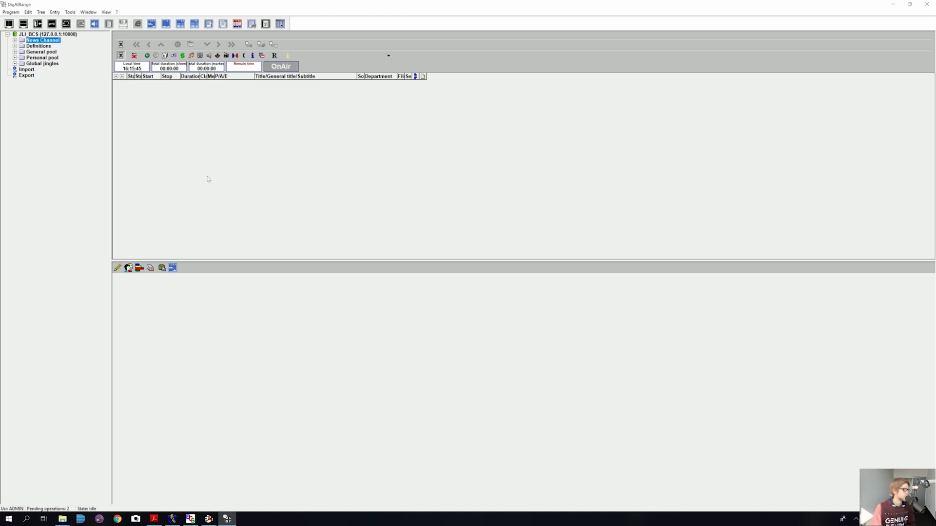
click(172, 519)
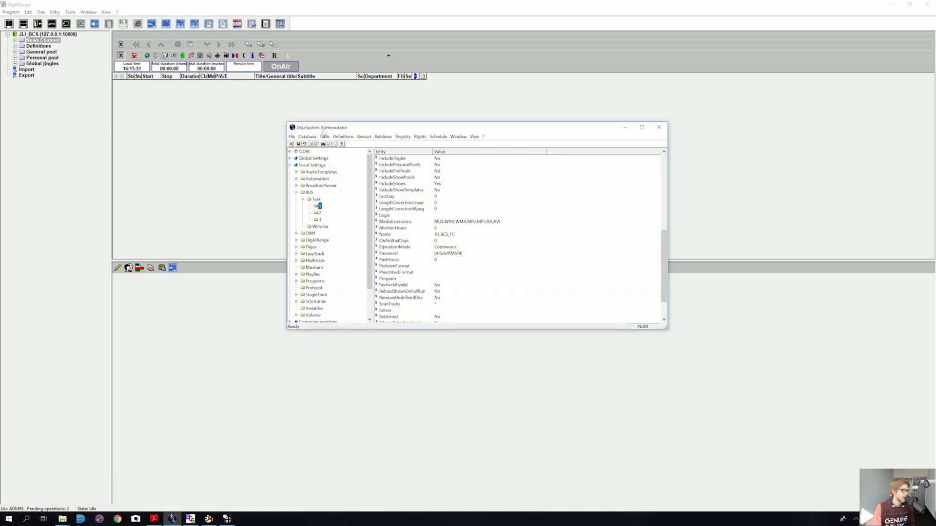
Step: Inspect the News Channel, Audio and Cart showplan objects, then collapse the Objects branch
drag(368, 168, 368, 199)
click(309, 301)
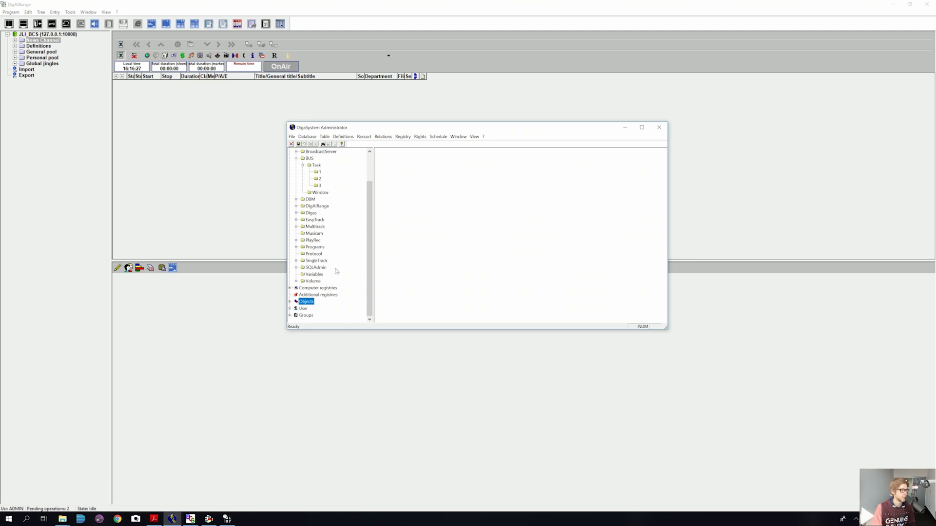
click(290, 302)
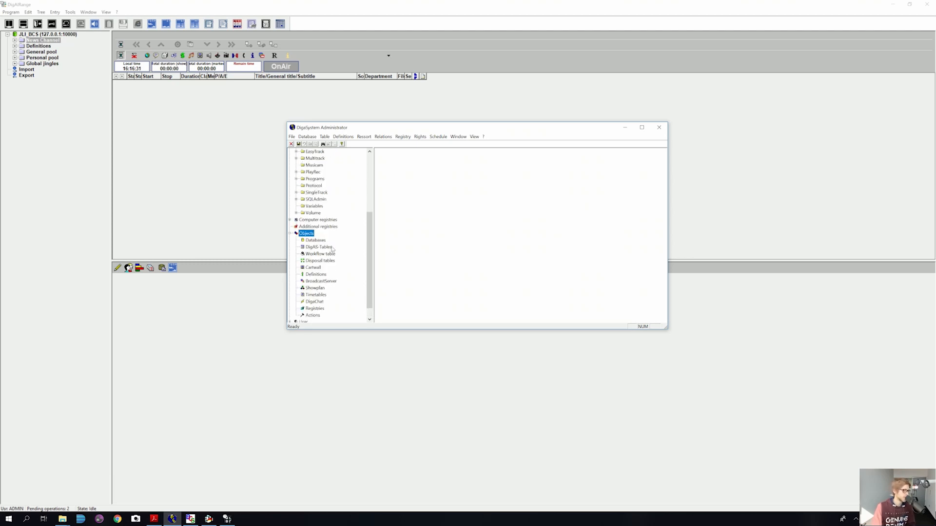
click(320, 289)
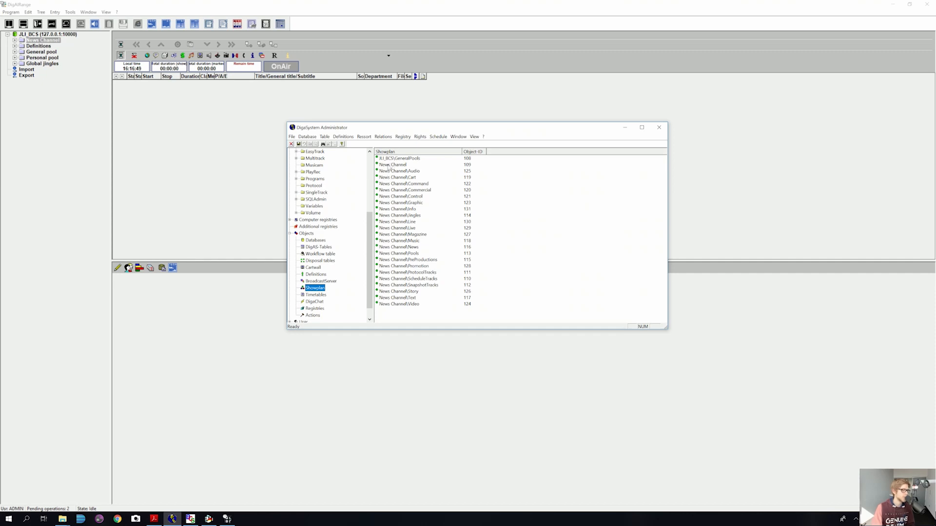
click(389, 165)
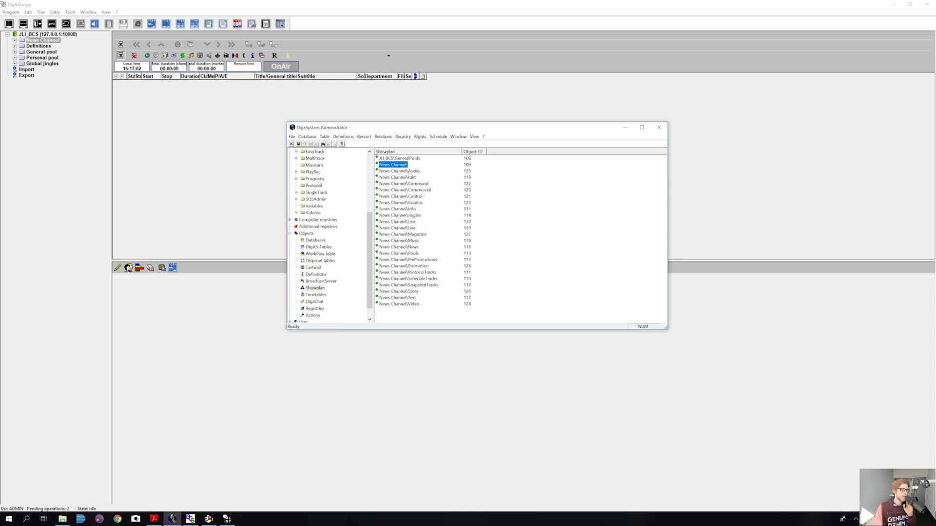
click(409, 172)
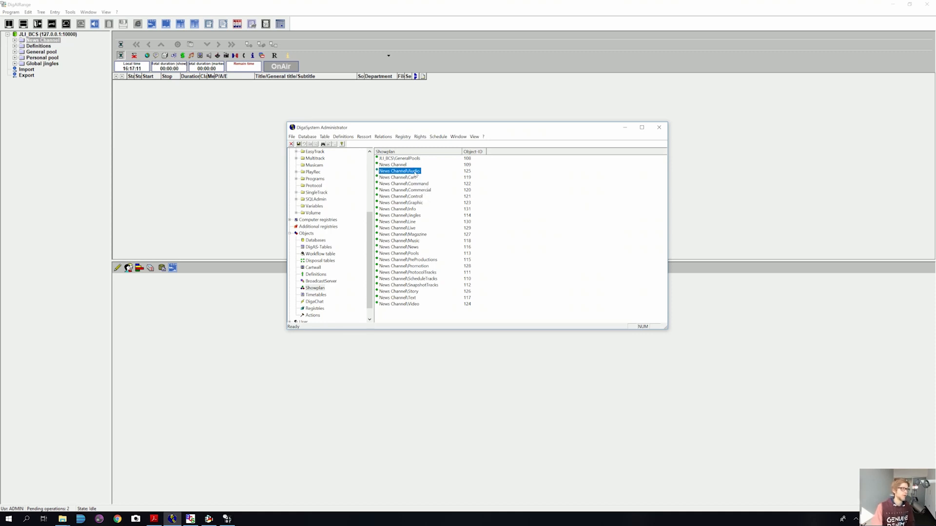
click(412, 178)
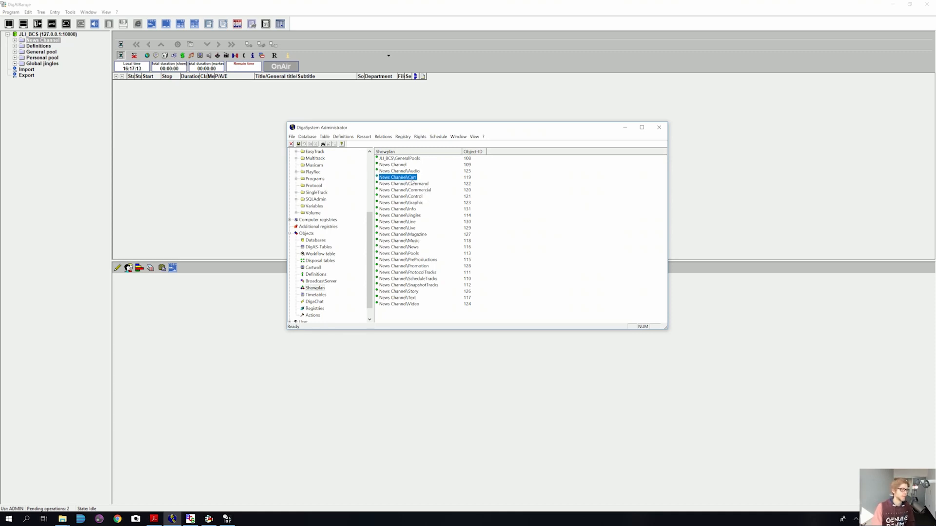
click(290, 233)
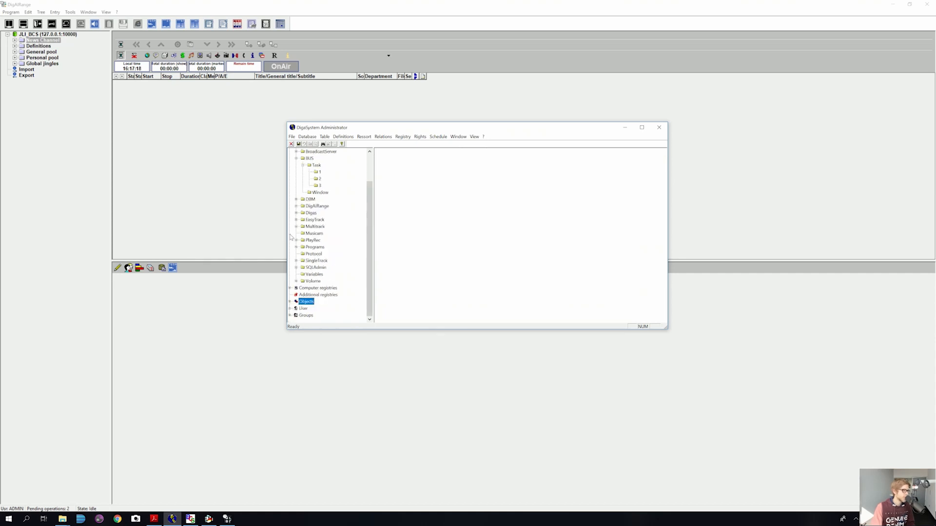
Step: Expand User > USER > Rights to show the user's Showplan rights grid
click(290, 309)
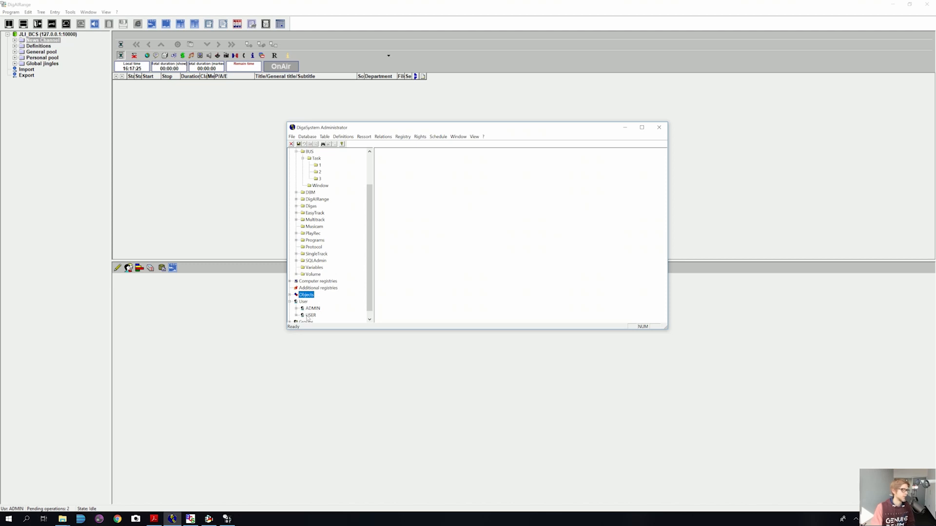
click(309, 315)
click(296, 315)
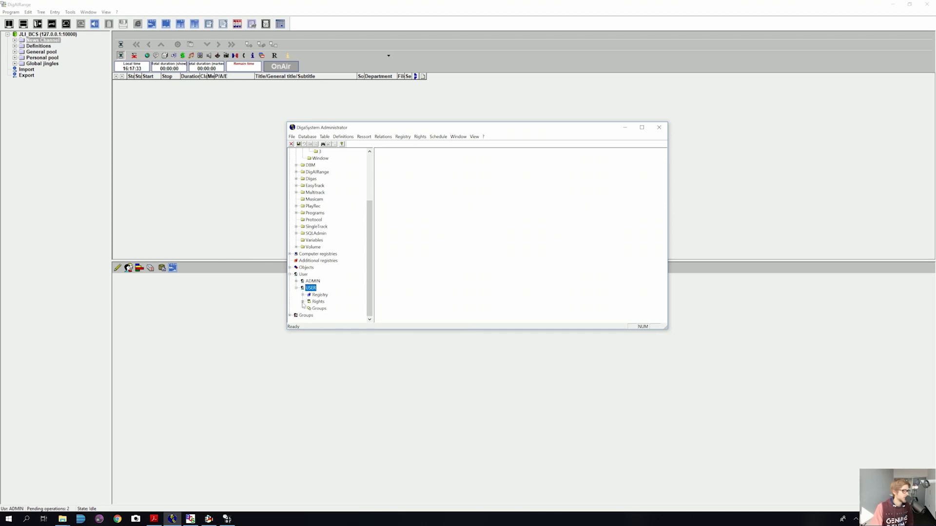
click(303, 302)
click(328, 288)
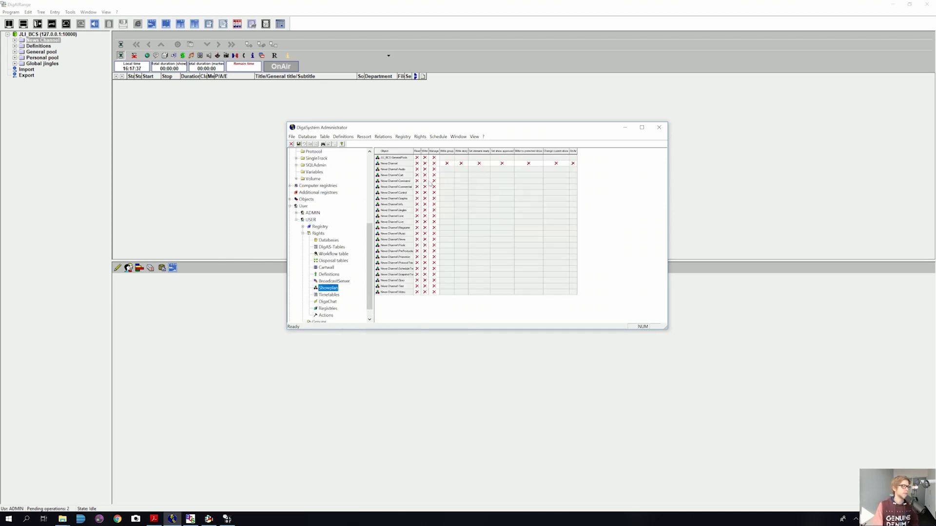
Step: Grant all rights on News Channel and Write on every showplan object, then return to DigAIRange
click(399, 164)
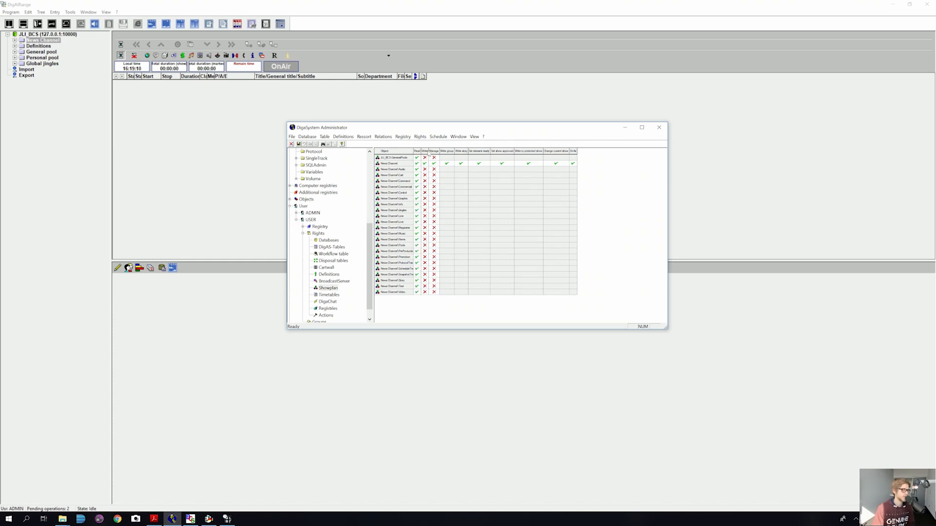
click(425, 151)
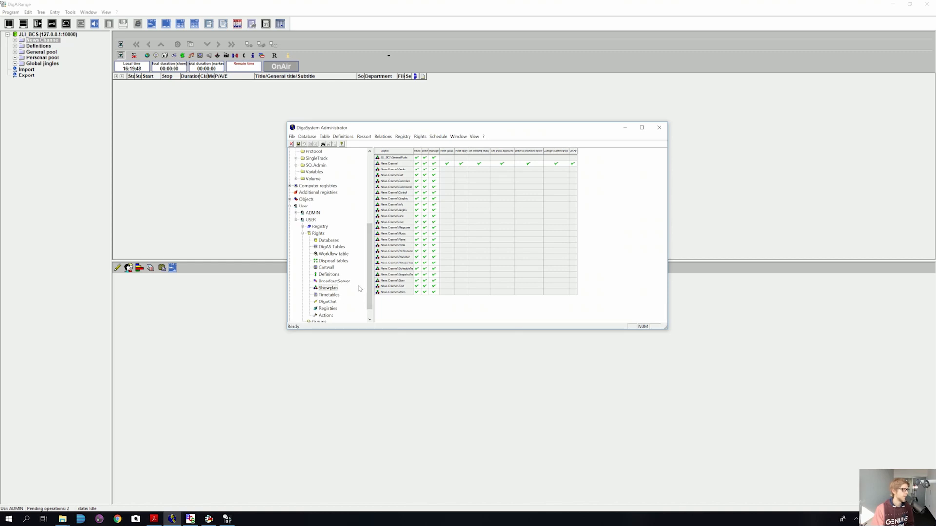
click(398, 8)
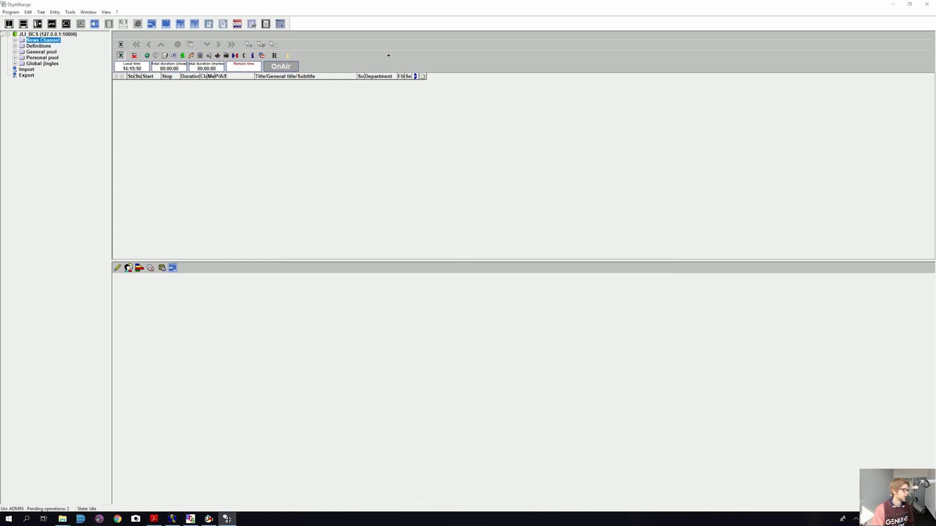
Step: Log in with the ordinary user's name and password and expand the JLI_BCS server node
click(53, 24)
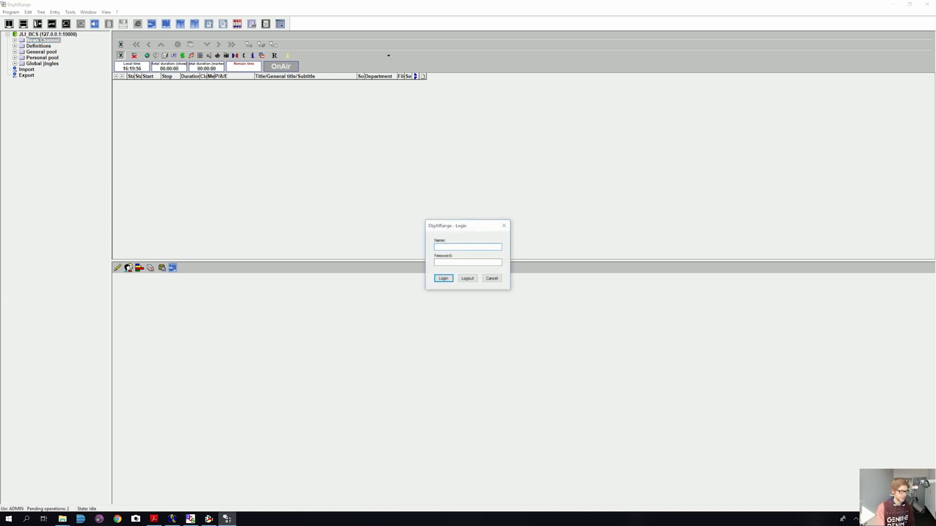
text(SER)
key(Tab)
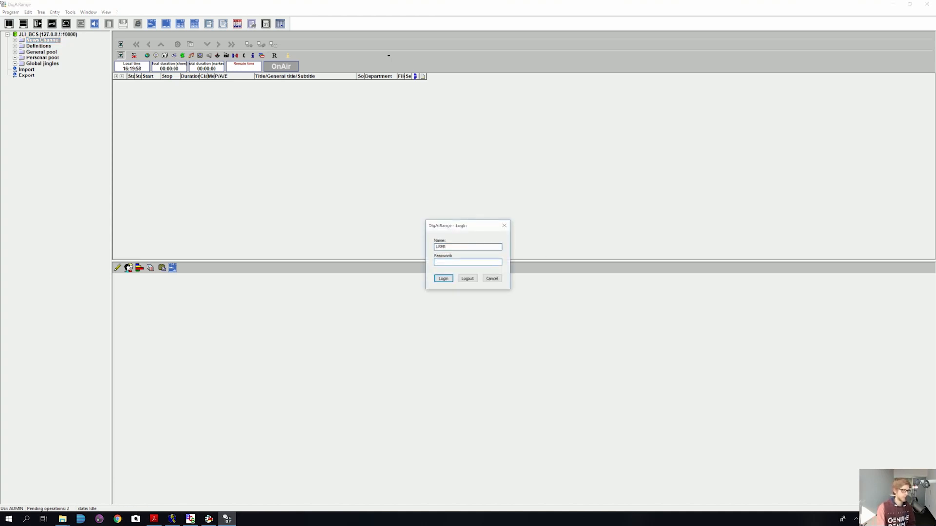
text(****)
key(Return)
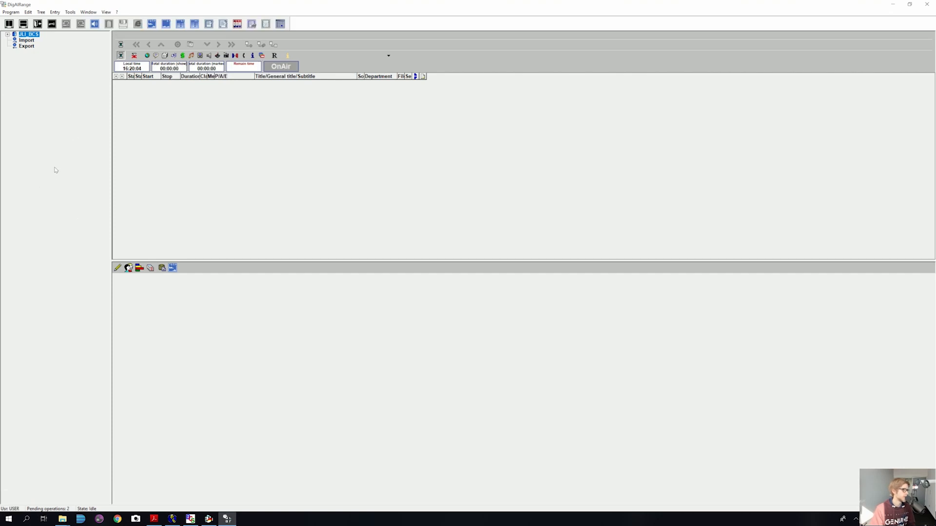
click(7, 34)
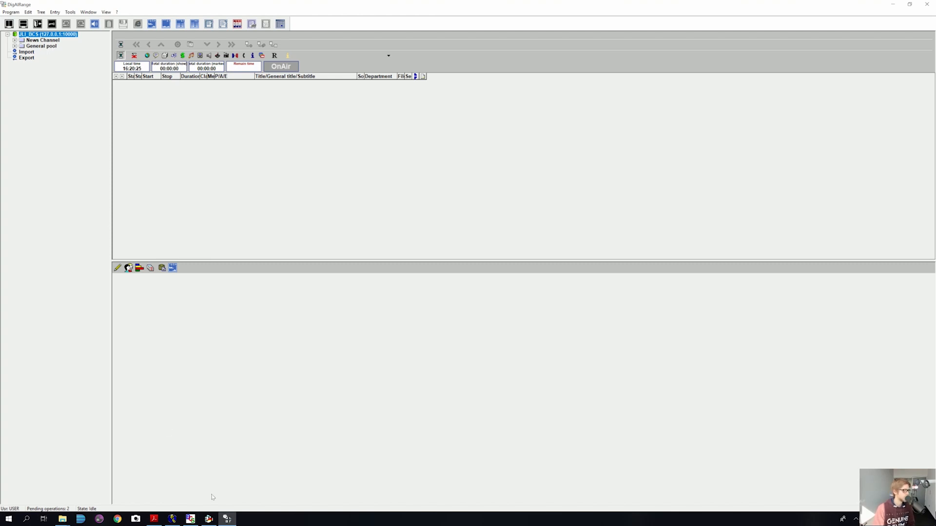
mouse_move(209, 520)
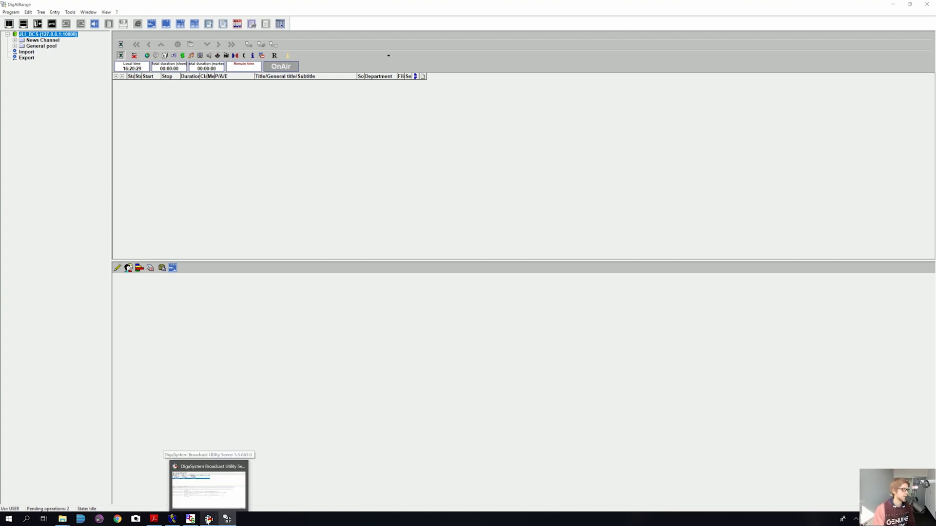
Step: Glance at DigaSystem Administrator, then expand News Channel and its Today folder in DigAIRange
click(172, 519)
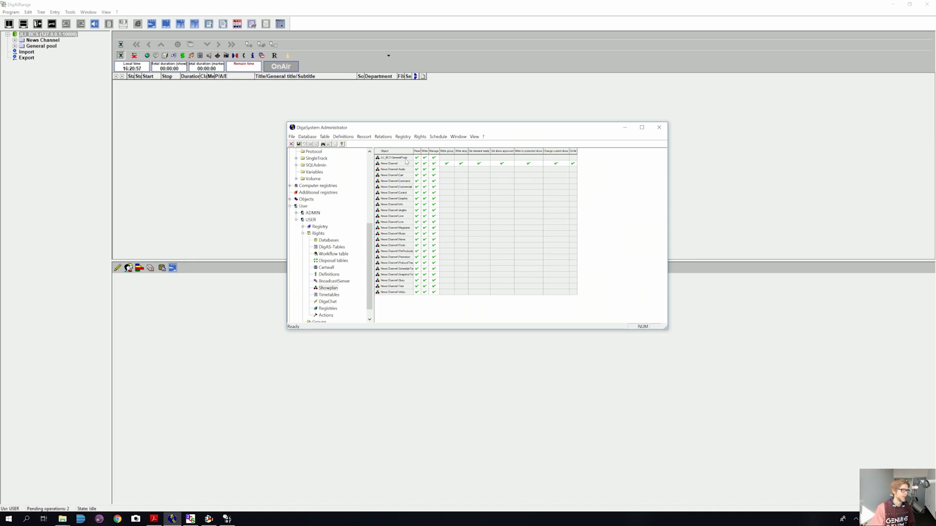
click(281, 6)
click(14, 40)
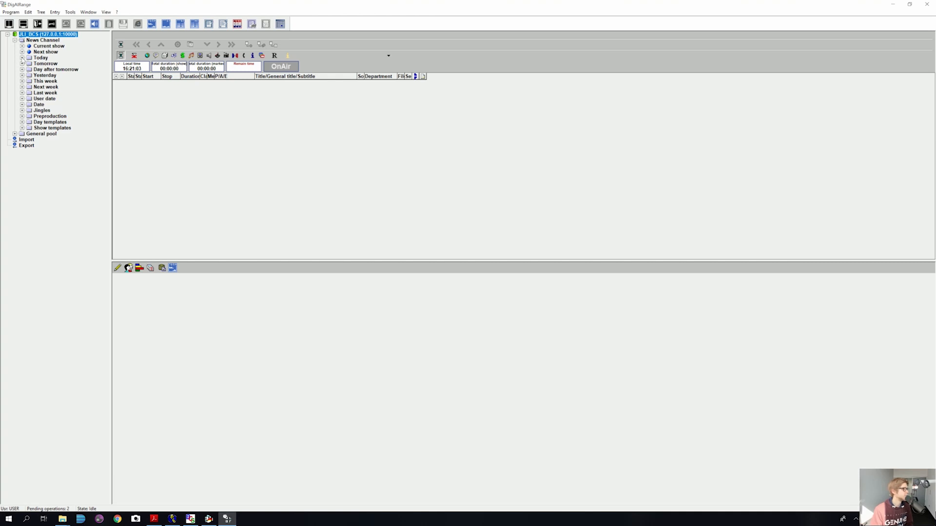
click(22, 58)
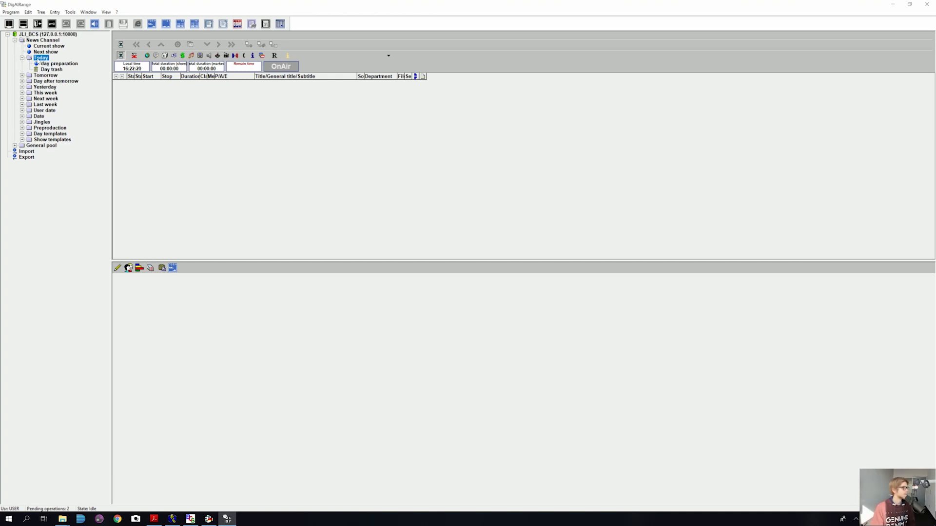
Step: Open Today's show administration and enter a new show BCS News from 17:00 to 18:00
right_click(38, 59)
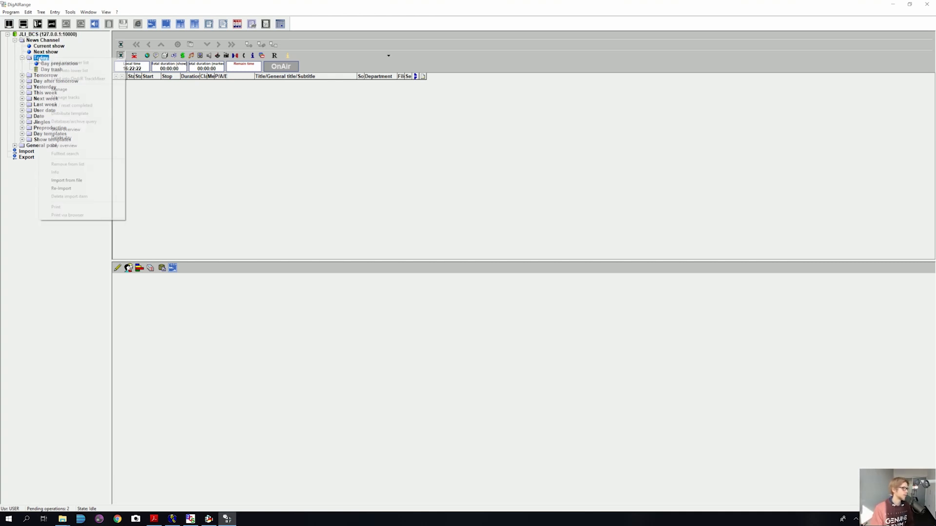
click(85, 91)
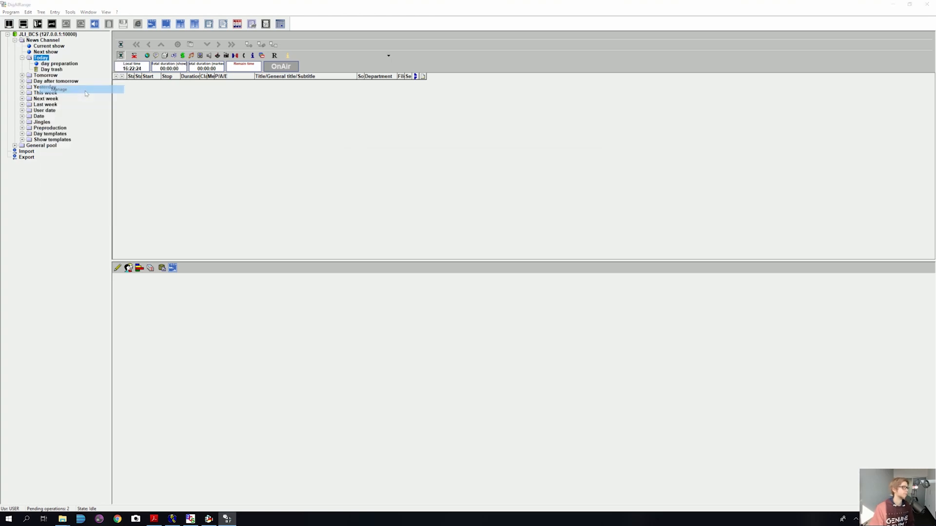
drag(423, 113, 392, 70)
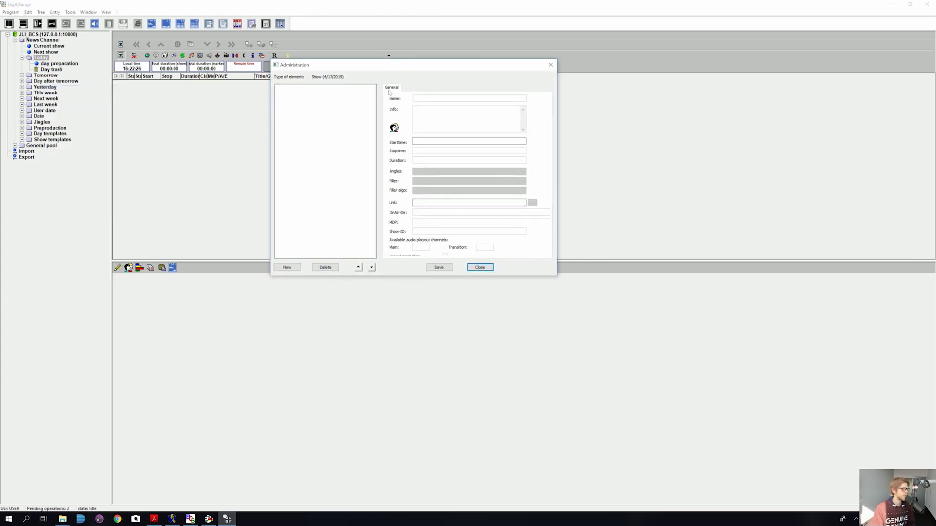
click(296, 269)
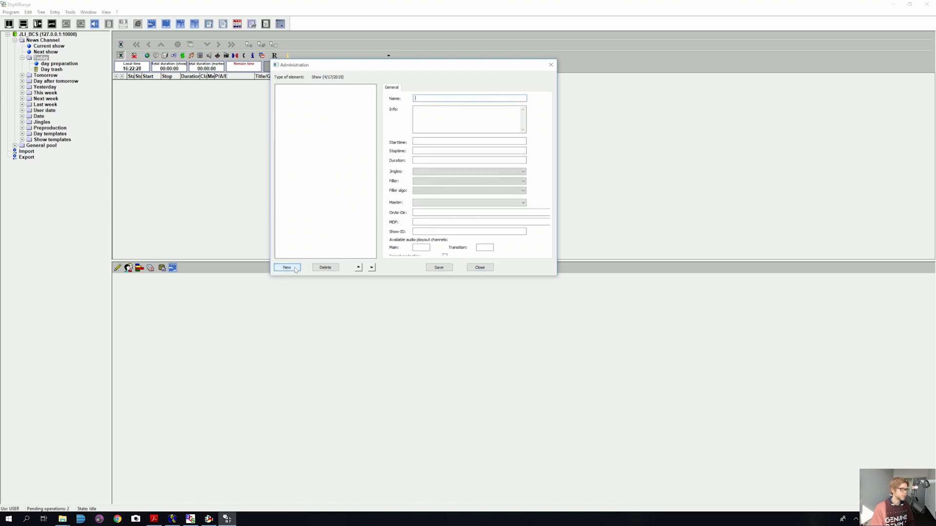
text(BCS News)
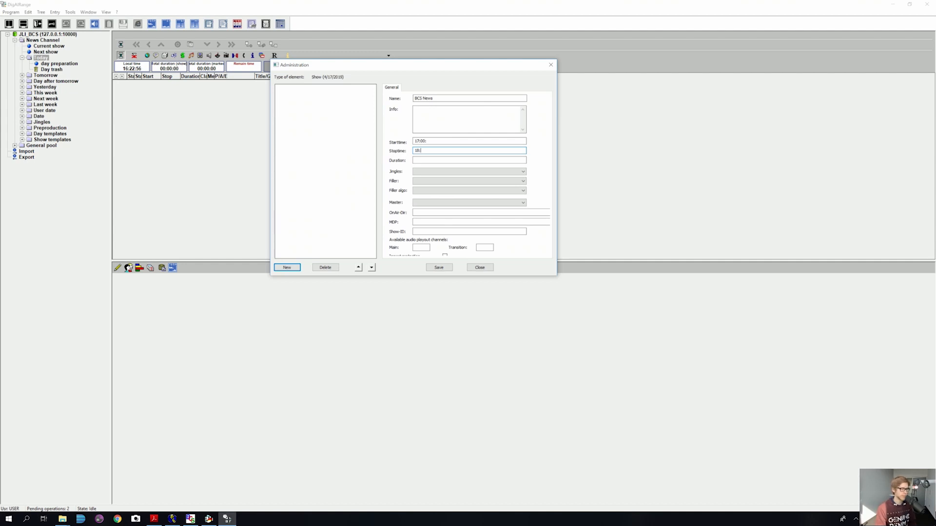
key(Tab)
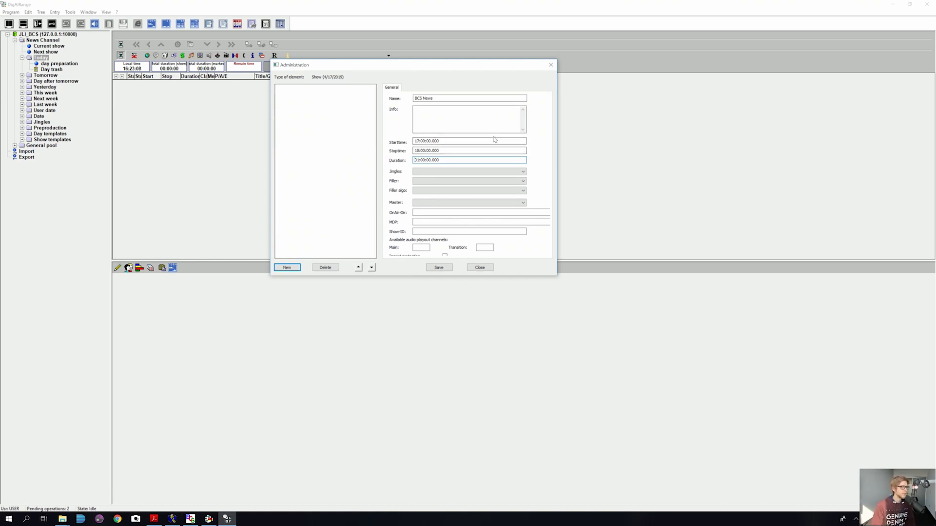
Step: Leave the show's jingles empty, then save BCS News and close show administration
click(525, 172)
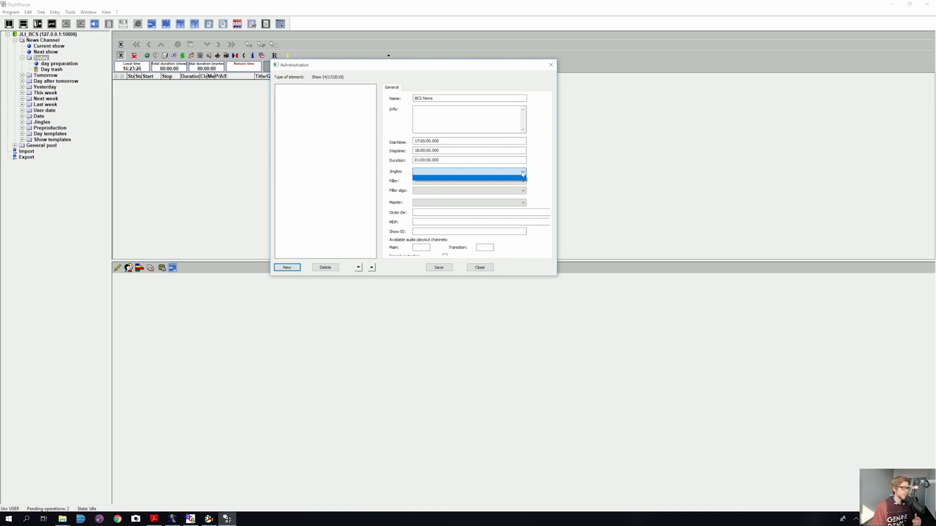
click(35, 125)
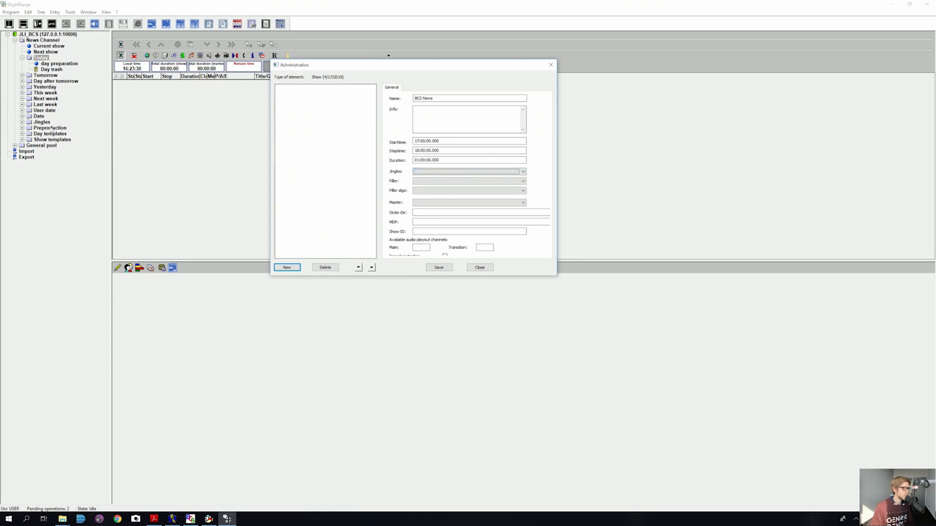
click(500, 172)
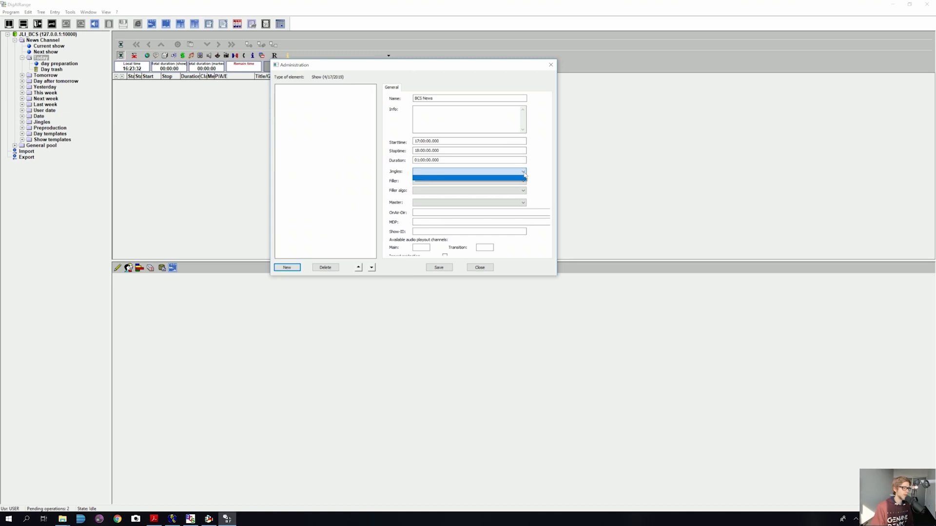
click(536, 175)
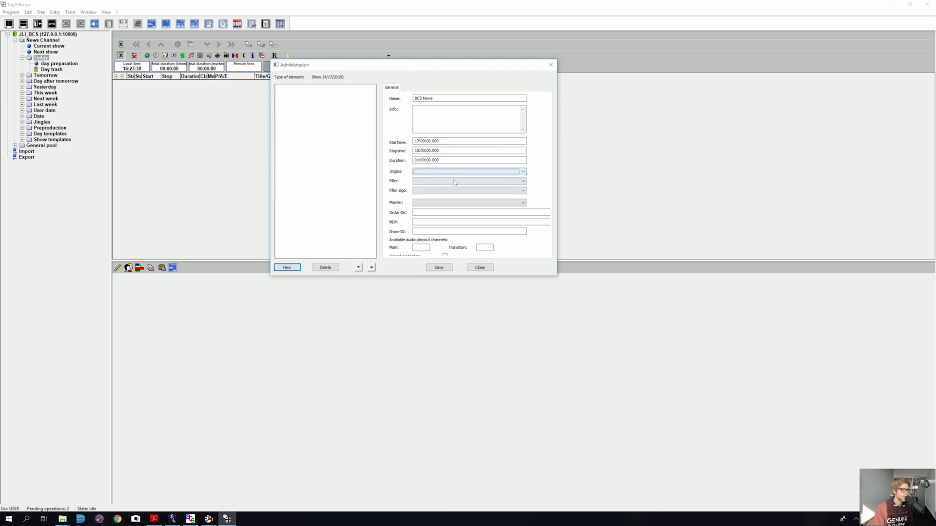
click(429, 270)
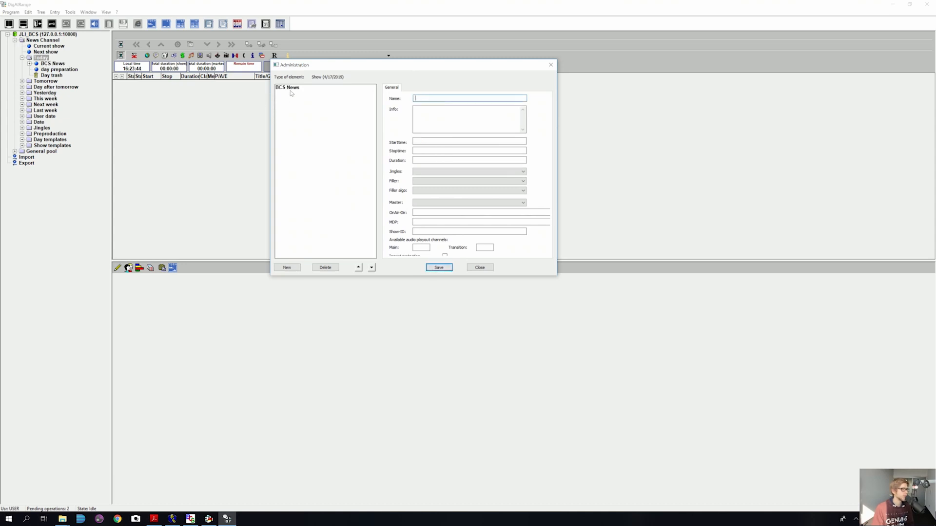
click(483, 268)
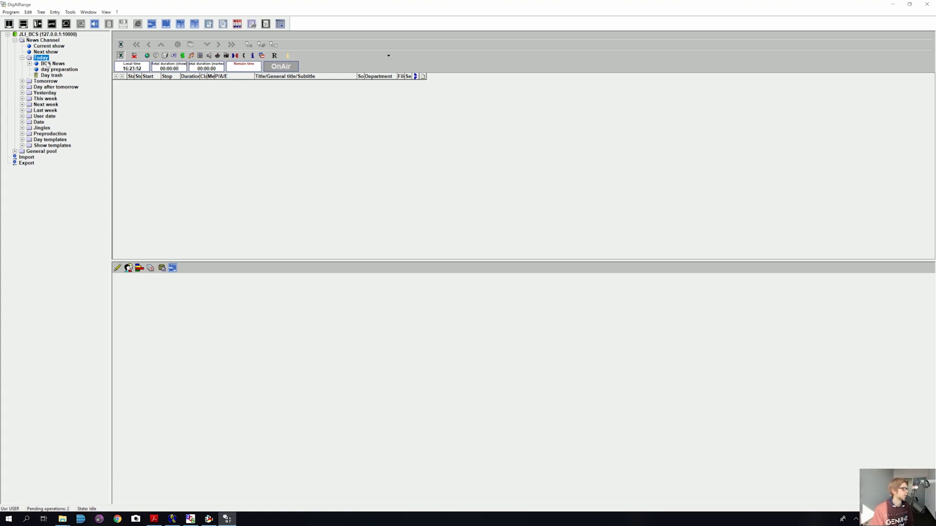
Step: Open the empty BCS News show under Today, then launch DigaSystem Database Manager
drag(49, 64, 302, 154)
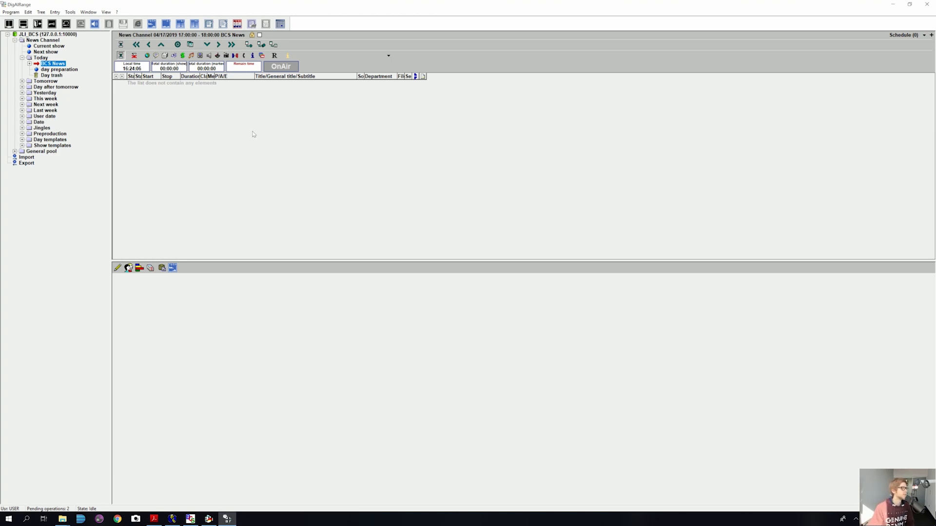
click(81, 519)
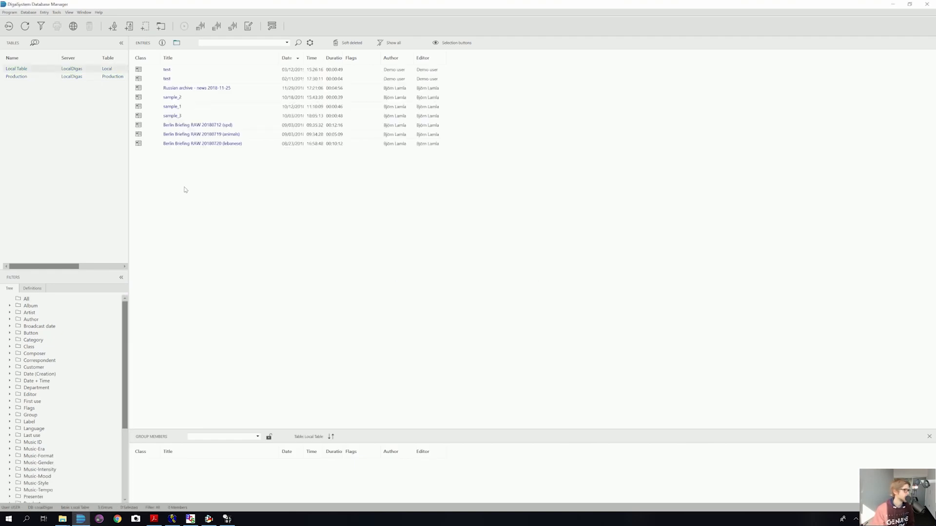
Step: Add Berlin Briefing RAW 20180712 (spd) from the Local Table into the BCS News show
click(146, 125)
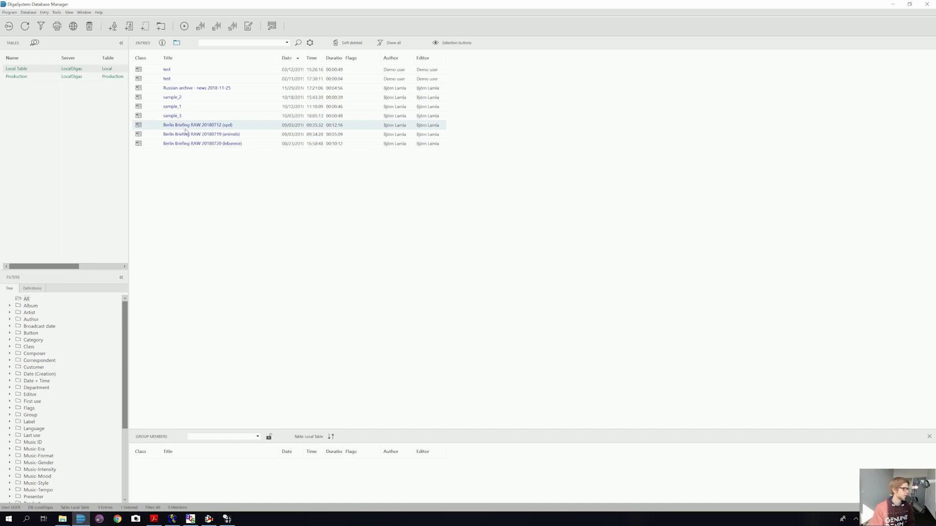
drag(193, 127, 274, 29)
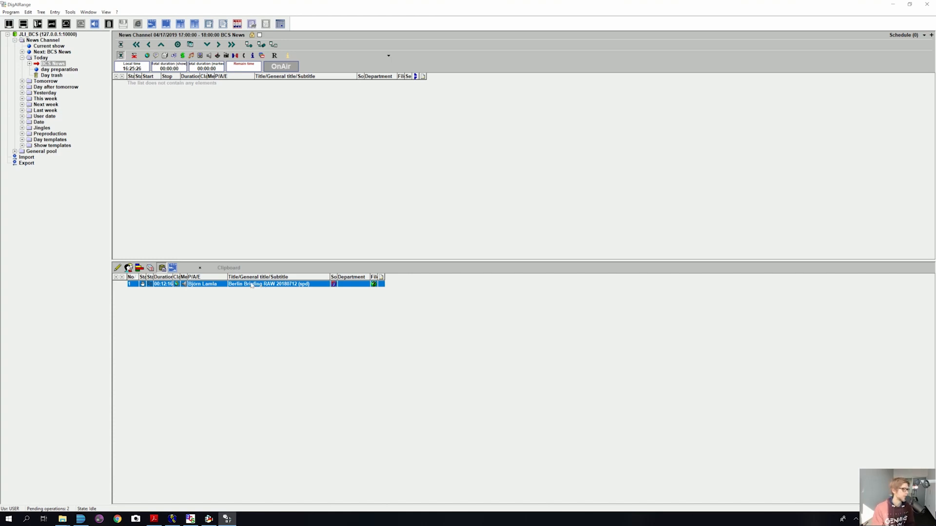
drag(252, 286, 236, 97)
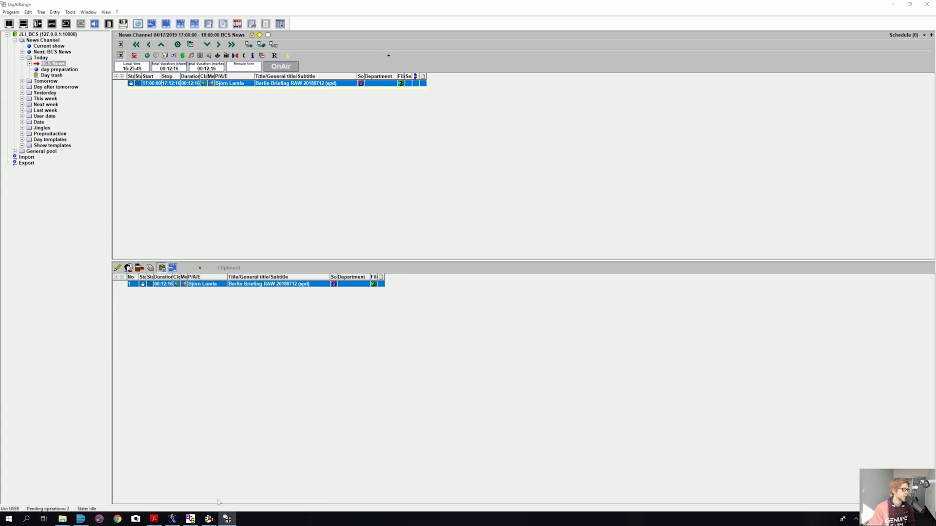
Step: Add the Berlin Briefing 20180719 (animals) recording after the spd item, then minimize both windows
click(81, 520)
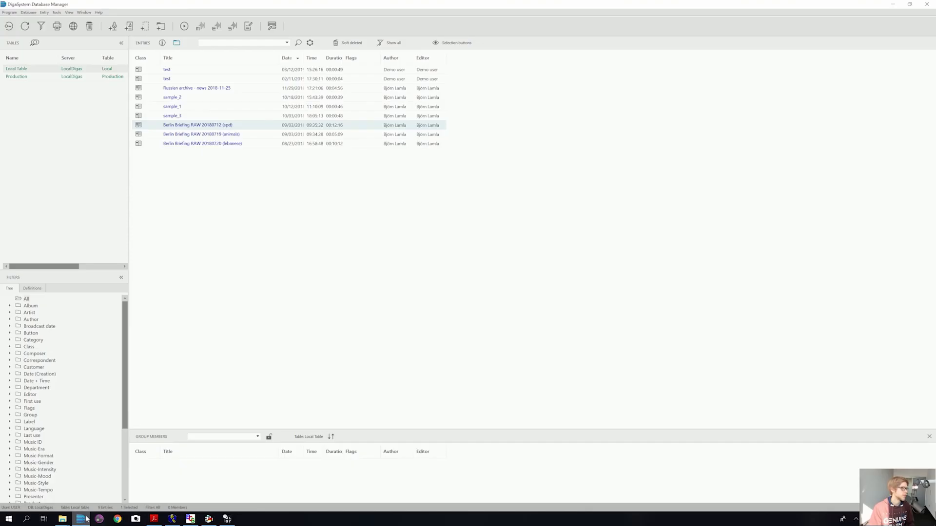
click(192, 135)
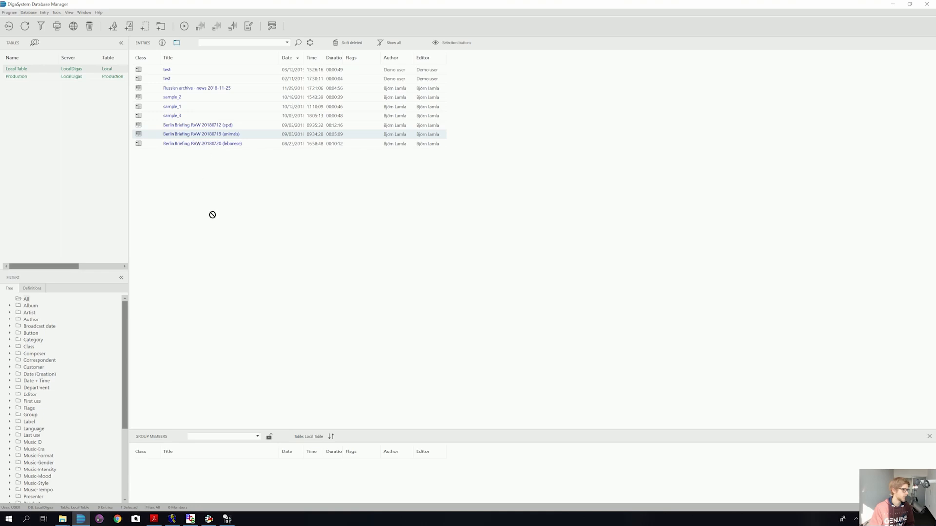
click(171, 519)
click(81, 519)
click(227, 519)
drag(309, 429, 347, 188)
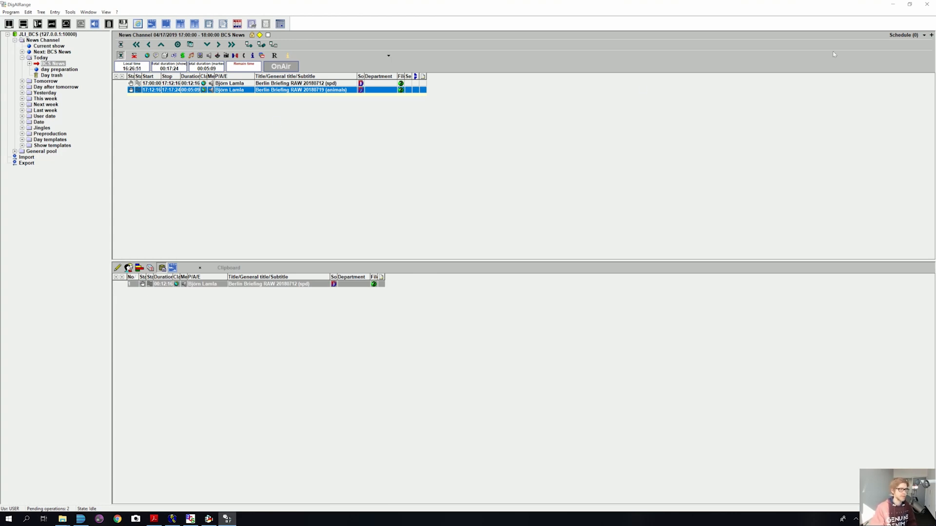
click(892, 4)
click(891, 5)
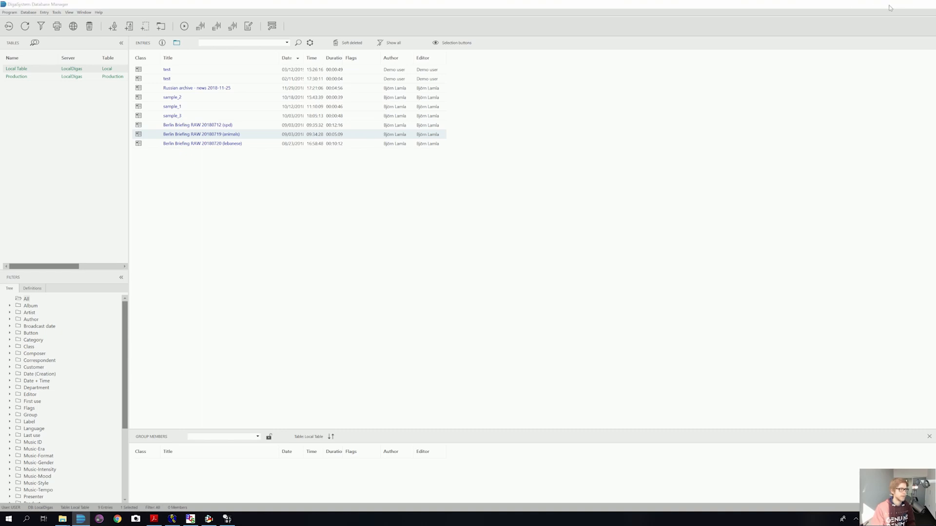
Step: In the TurboPlayer_5.5.2121.0 release folder, select TurboPlayer_Full.exe, TurboPlayerIOMan.exe and TurboPlayerWrapper.dll
click(160, 6)
click(198, 26)
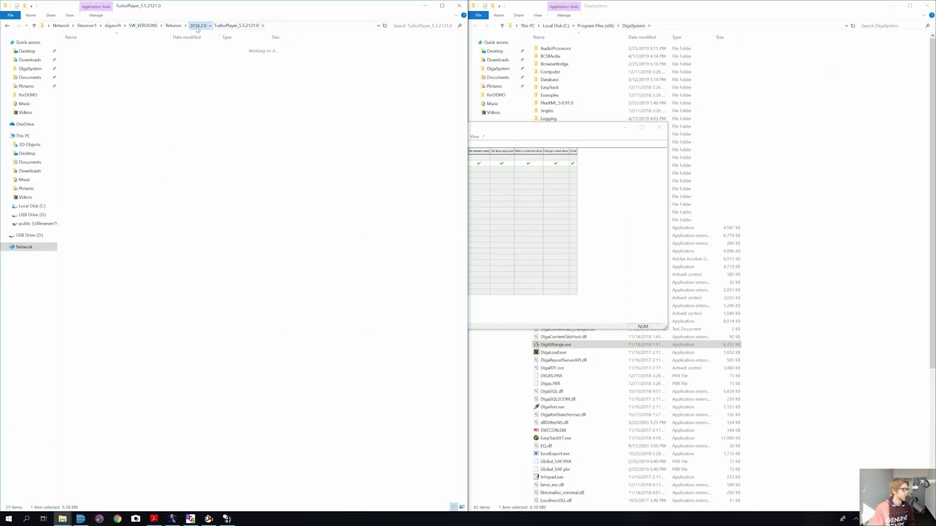
double_click(116, 337)
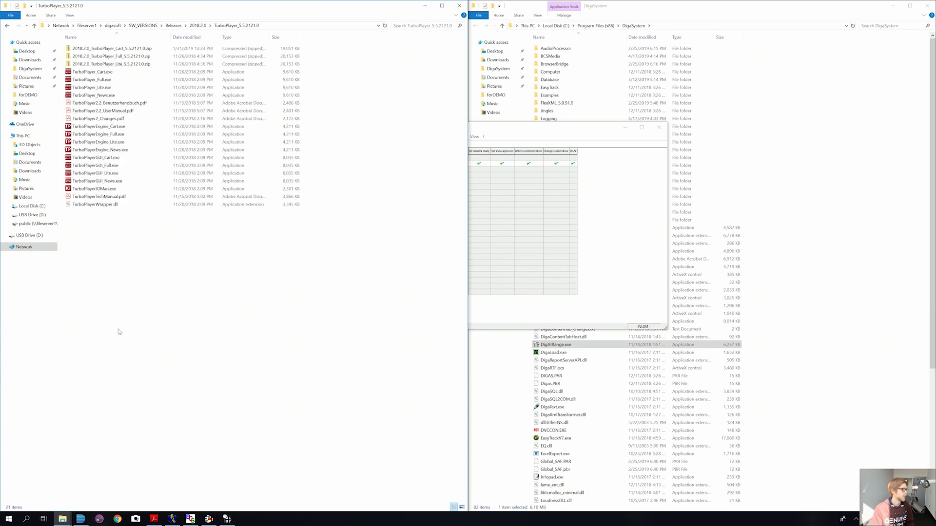
click(107, 81)
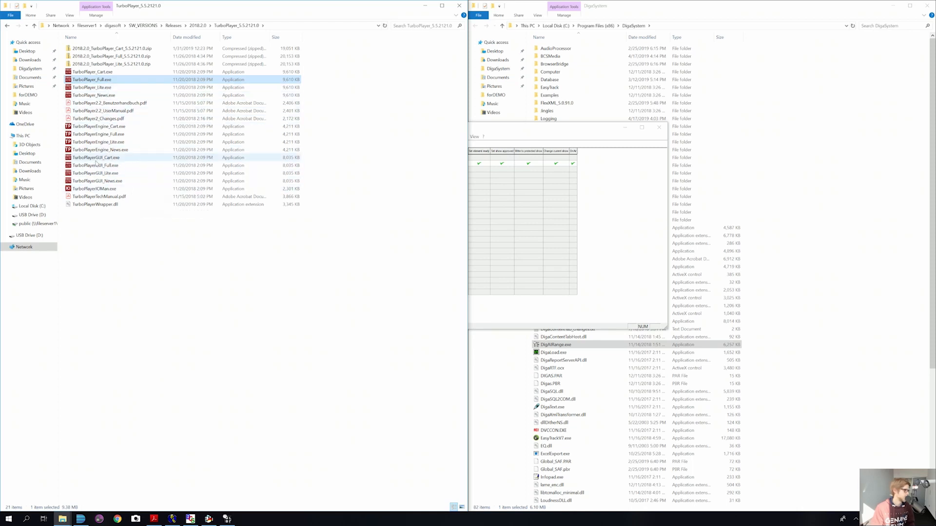
ctrl+click(100, 190)
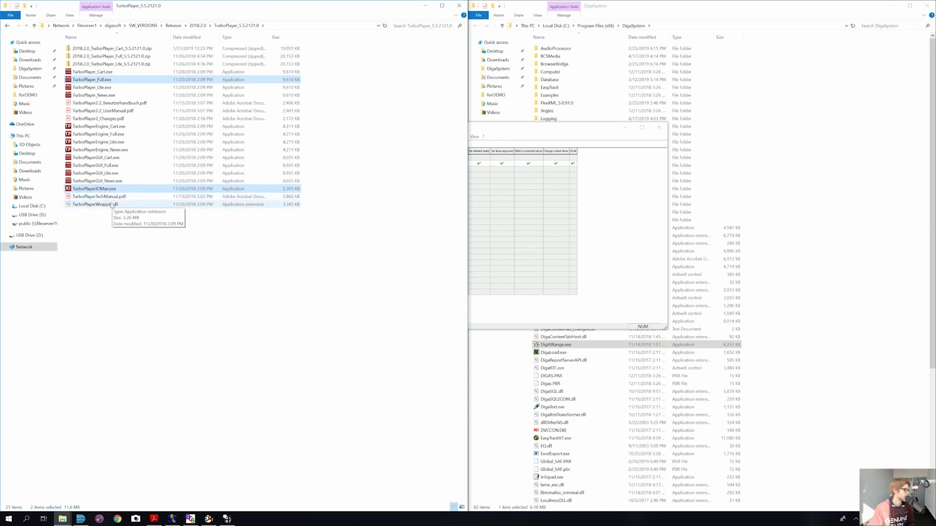
ctrl+click(111, 205)
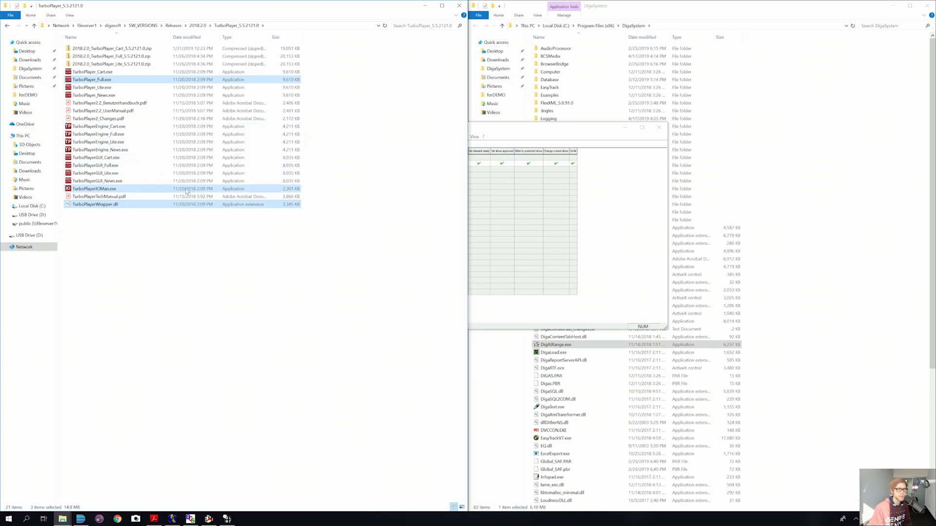
Step: Paste the three TurboPlayer files into the DigaSystem program folder and launch TurboPlayer_Full.exe
click(626, 10)
key(ctrl+v)
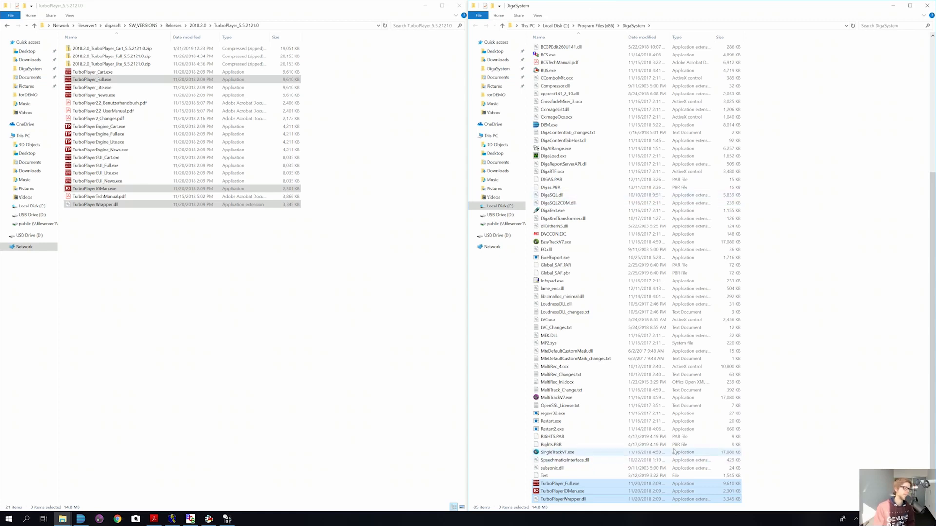
click(776, 445)
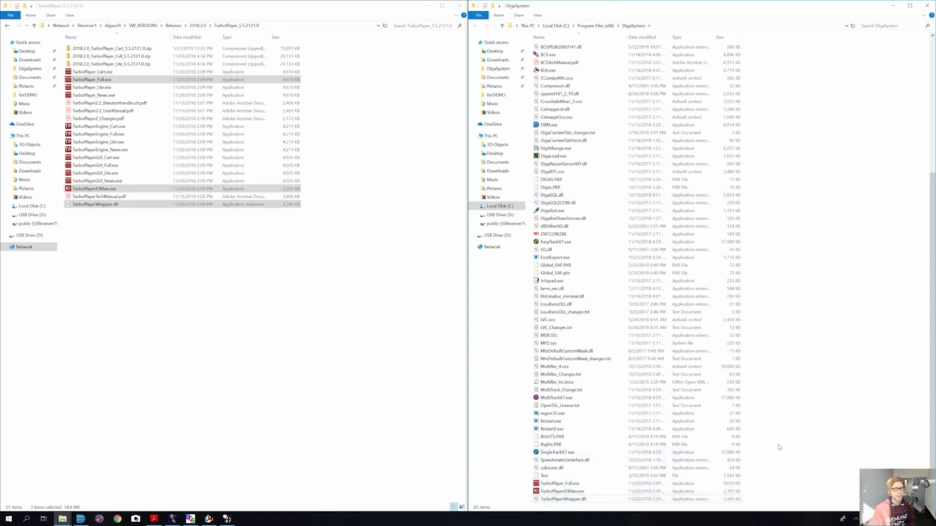
double_click(560, 483)
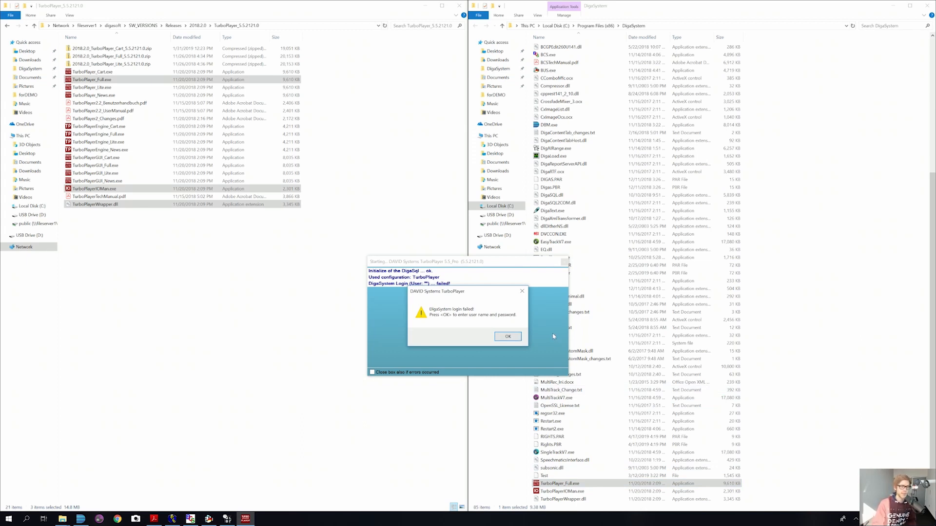
Step: Dismiss the login failure, enter the login user name, and choose the JLI_BCS server
click(512, 341)
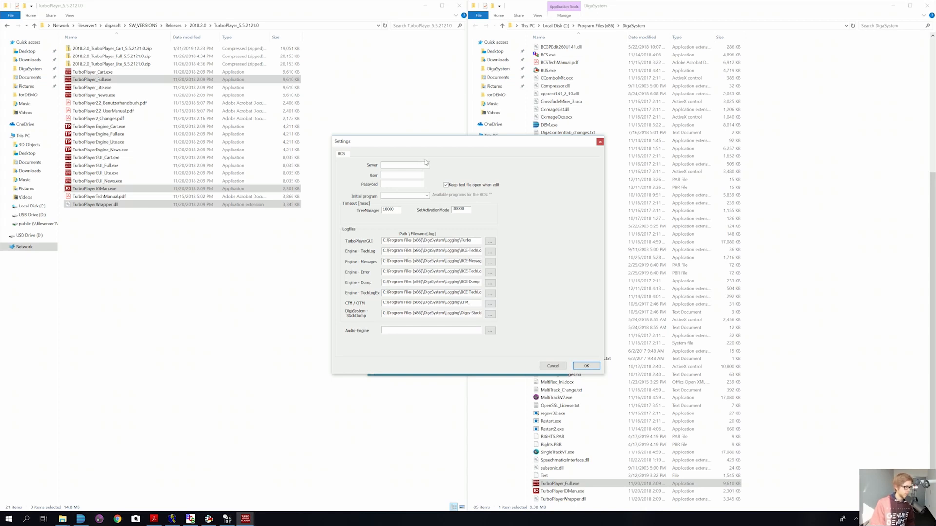
click(402, 175)
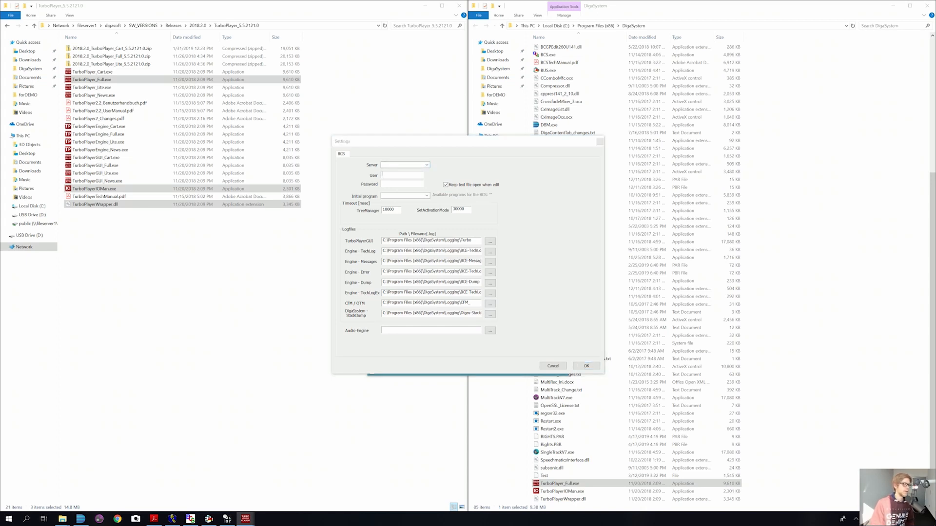
text(admin)
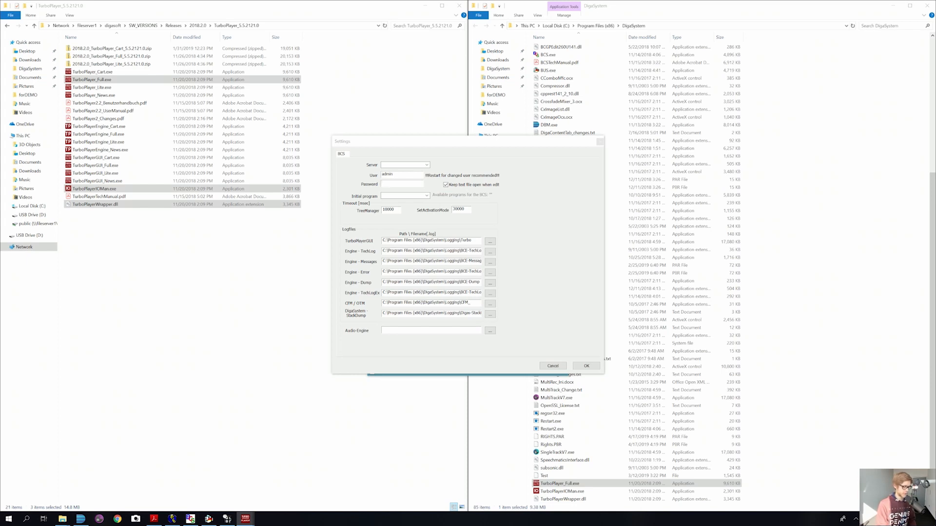
text(•••••)
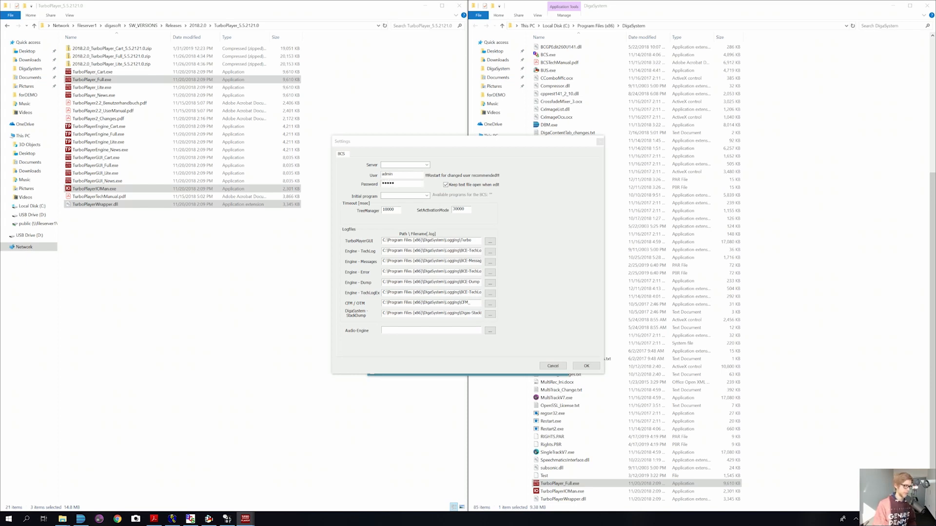
click(427, 166)
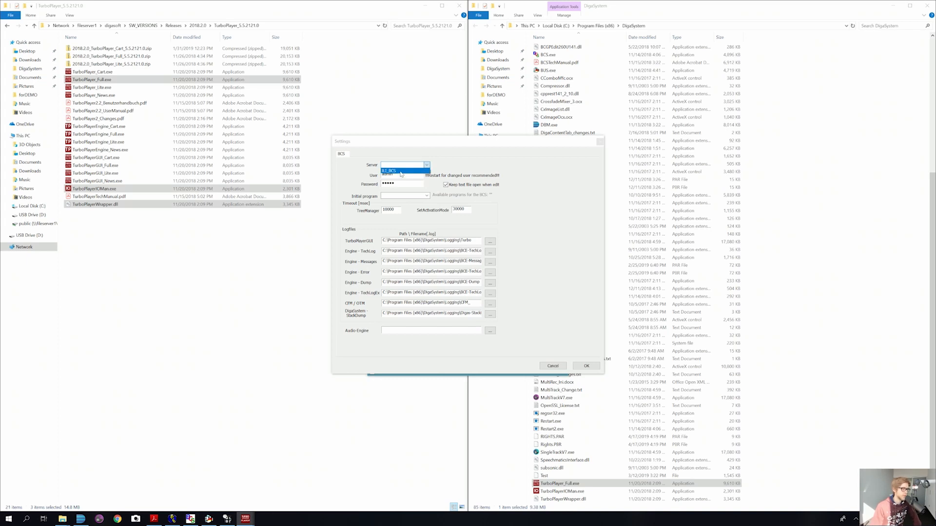
click(400, 171)
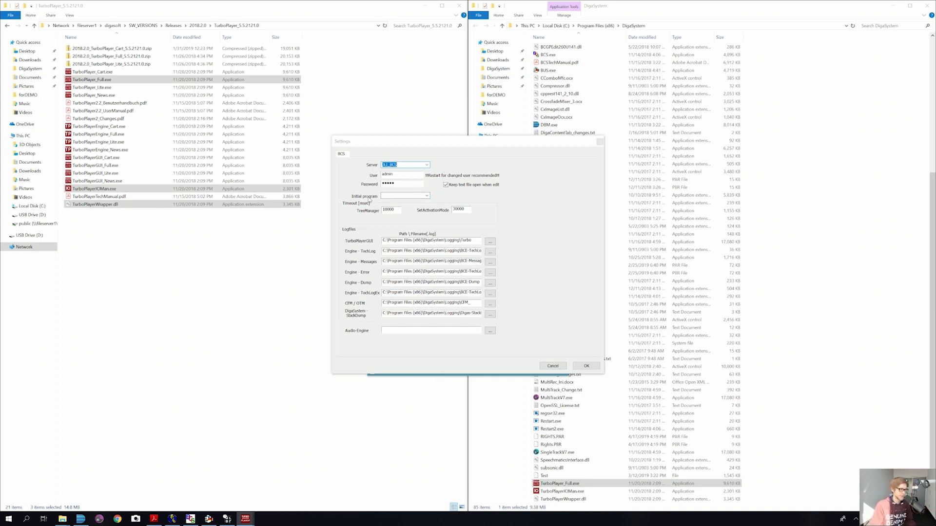
Step: Set News Channel as the initial program and apply the new TurboPlayer settings
click(427, 197)
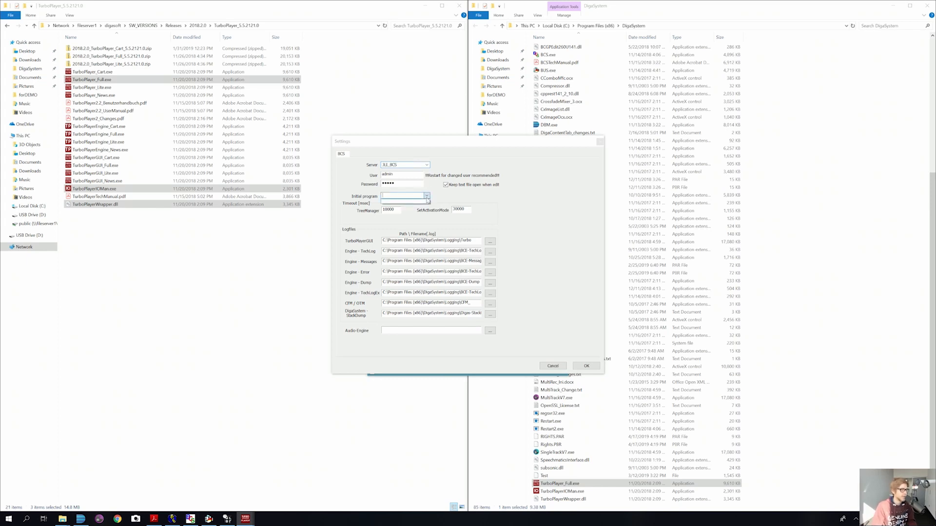
click(419, 197)
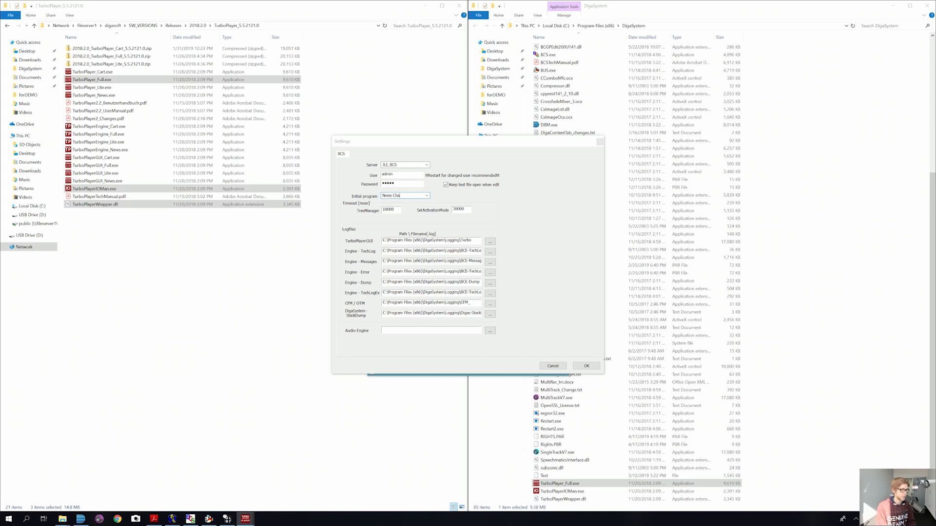
text(l)
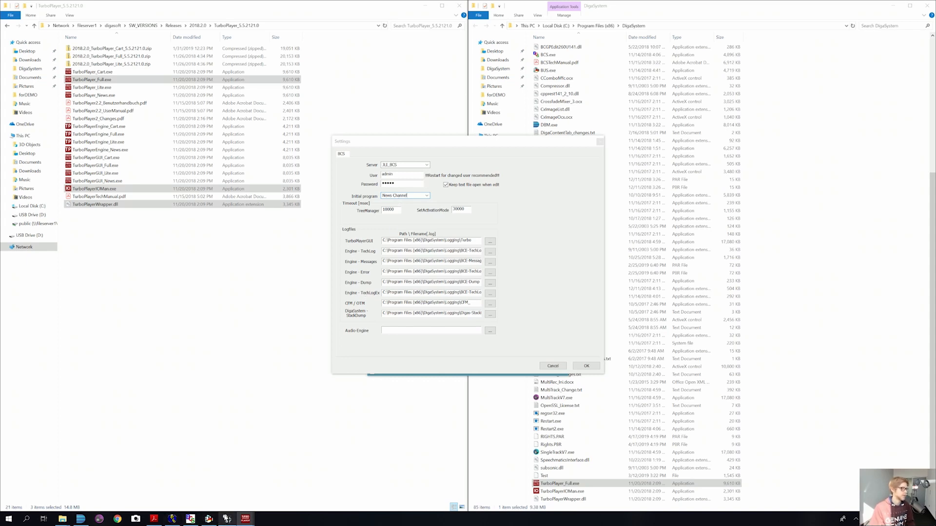
click(227, 518)
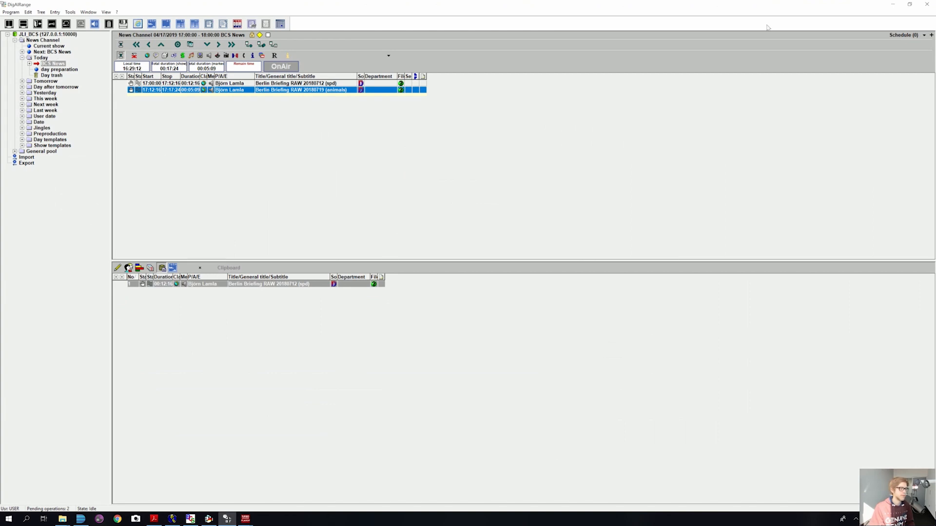
click(892, 5)
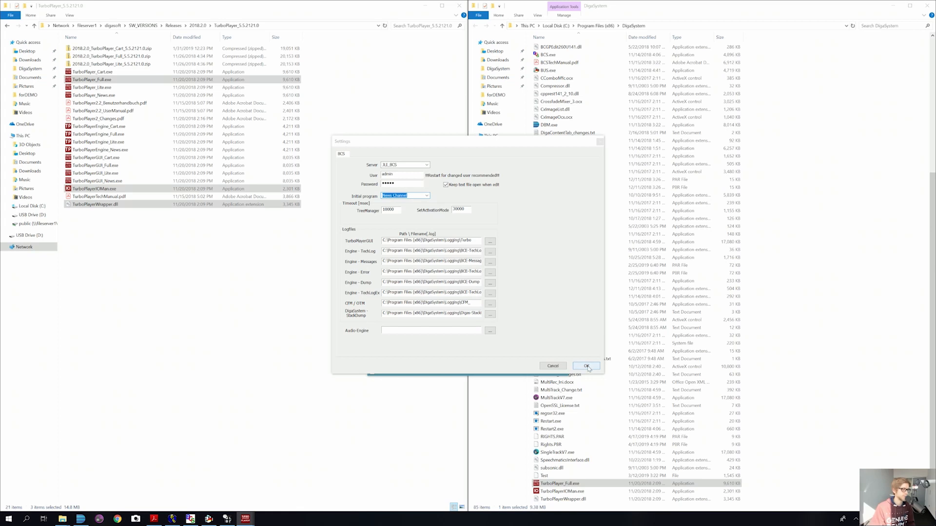
click(587, 366)
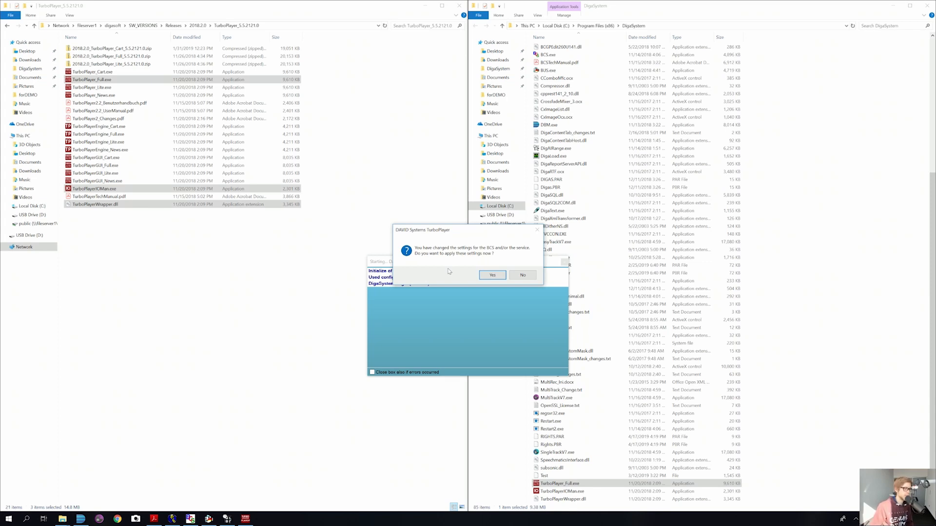
click(488, 276)
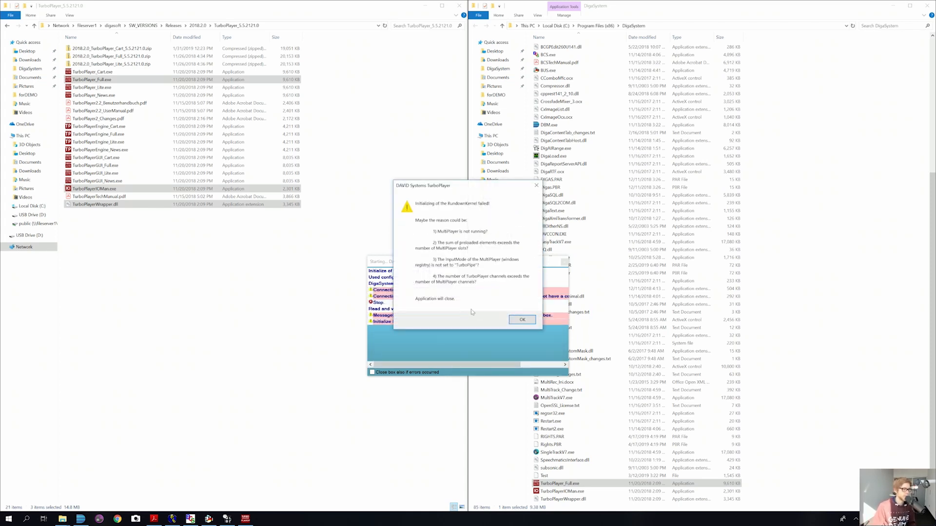
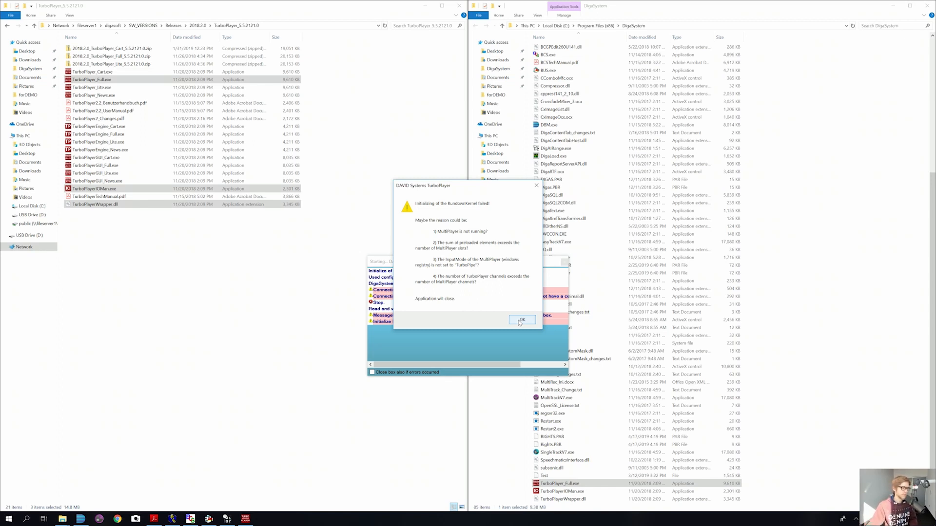
Step: Acknowledge the RundownKernel initialization error so TurboPlayer closes, and return to SW_VERSIONS
click(521, 320)
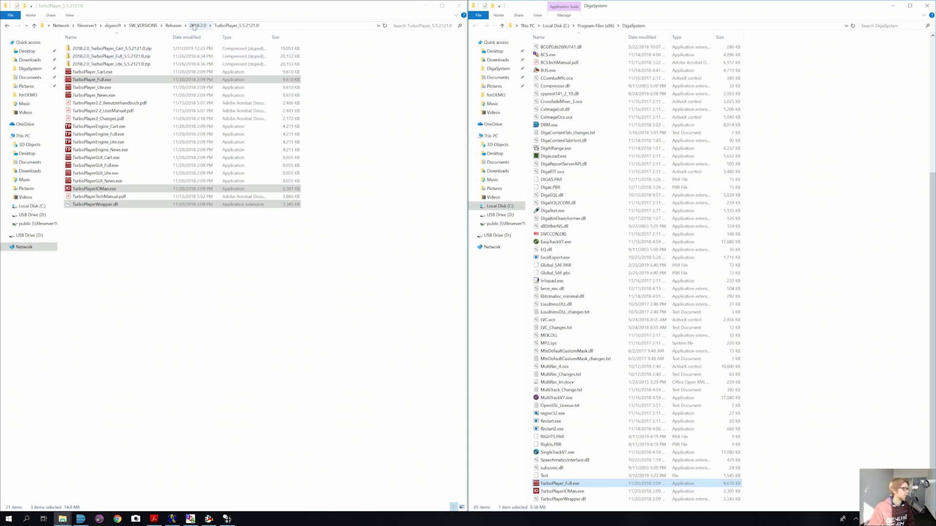
click(143, 25)
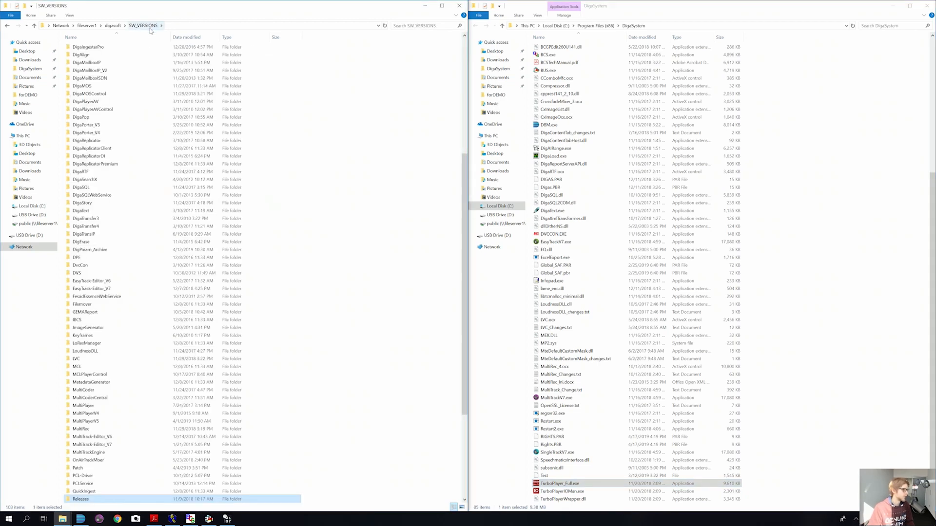
Step: Jump to MultiPlayerV5 with 'mu' and open the MultiPlayer5_5.7.0.6421_until_31.05.2019 folder
click(157, 312)
text(mu)
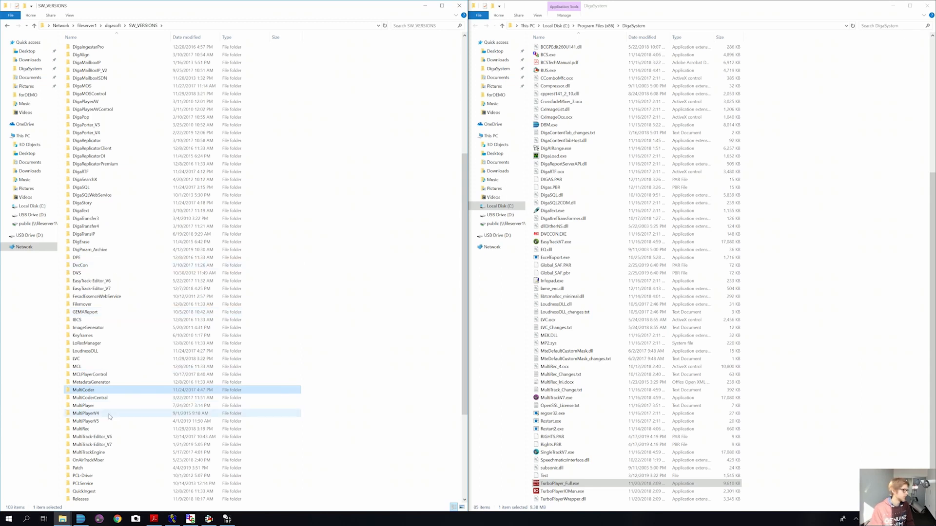
double_click(84, 422)
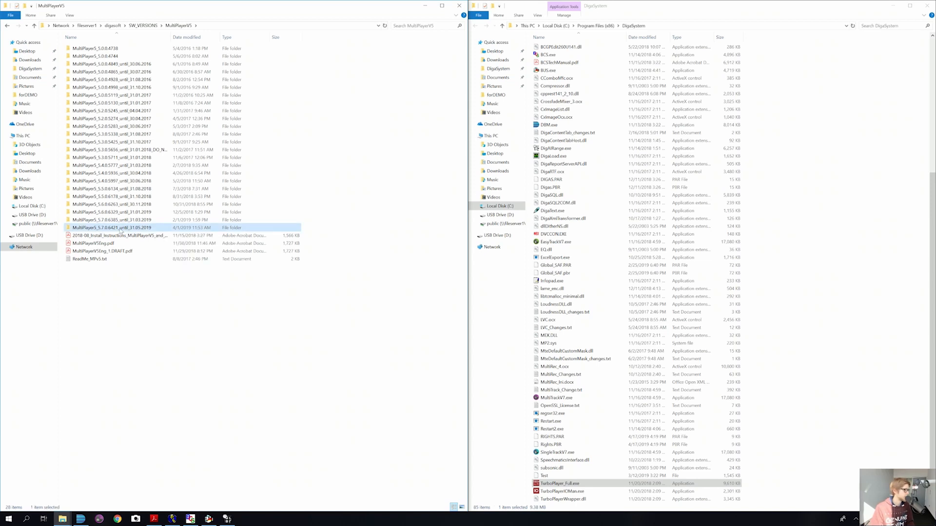
double_click(119, 229)
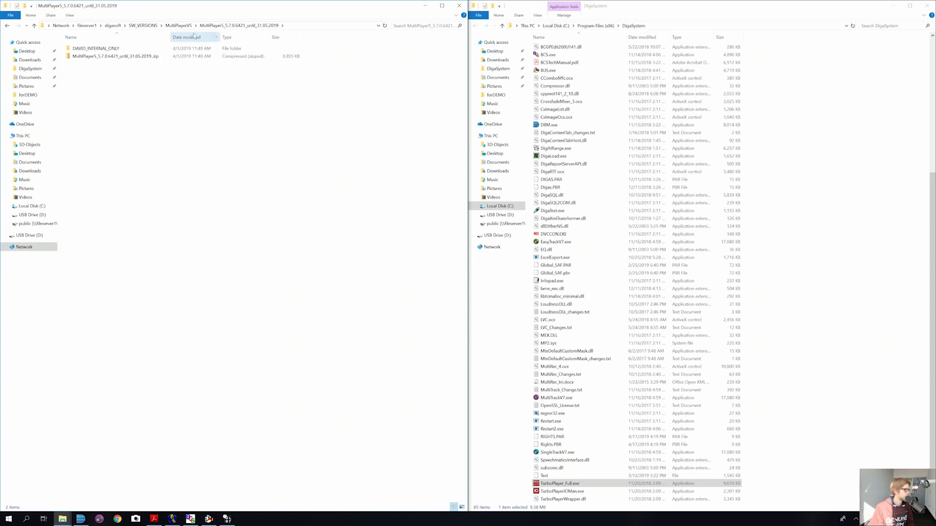
Step: Copy the MultiPlayer 5.7 zip archive onto the Desktop
click(123, 58)
click(123, 58)
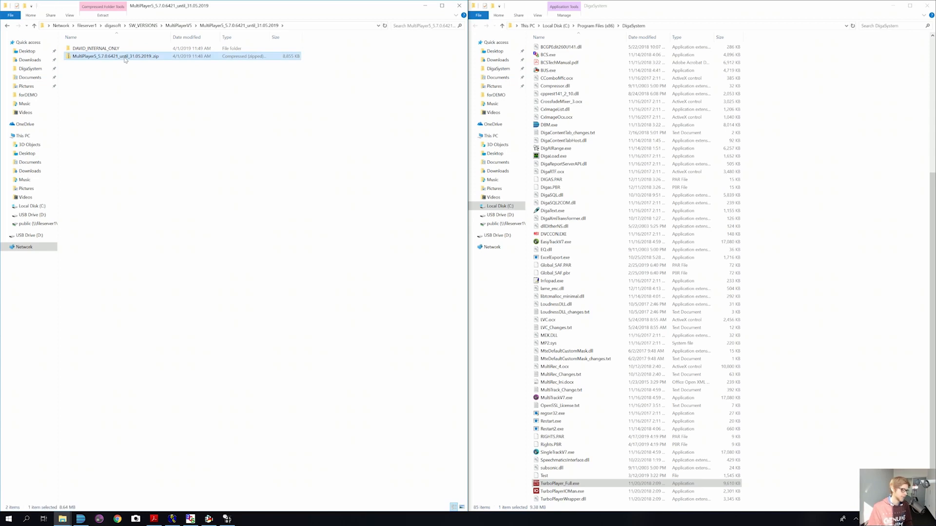
click(28, 51)
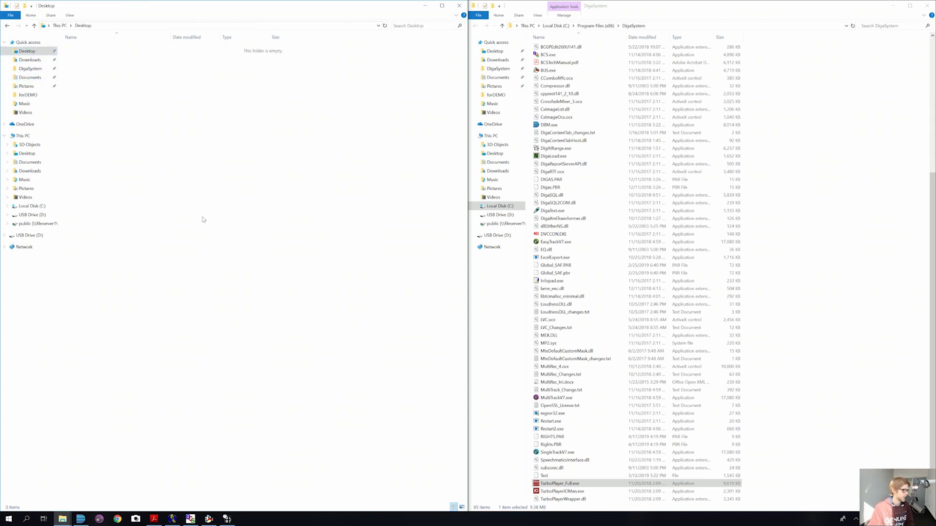
key(ctrl+v)
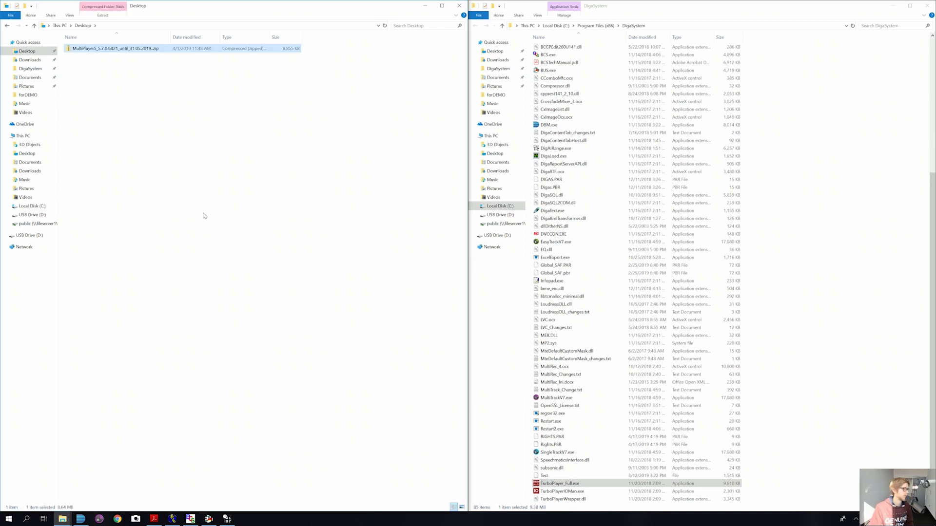
Step: Extract the zip on the Desktop and launch its Setup.exe
right_click(123, 50)
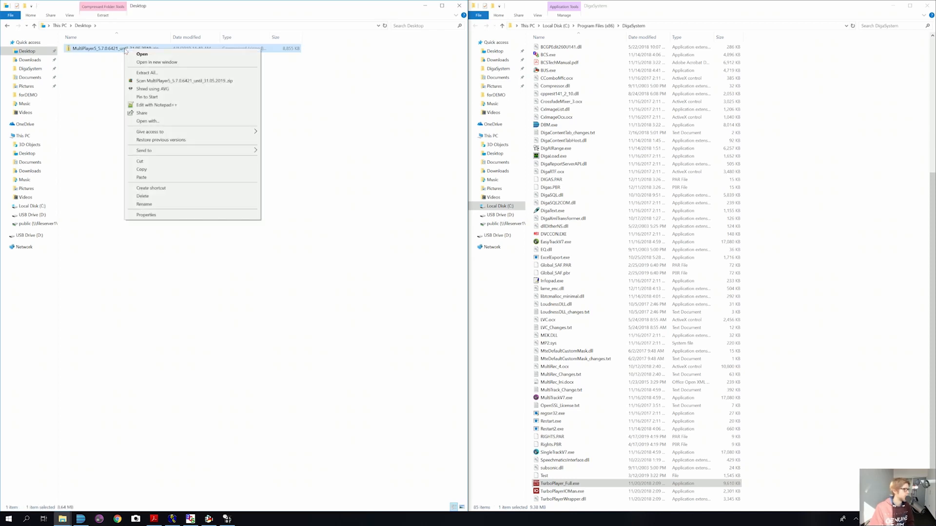
click(146, 74)
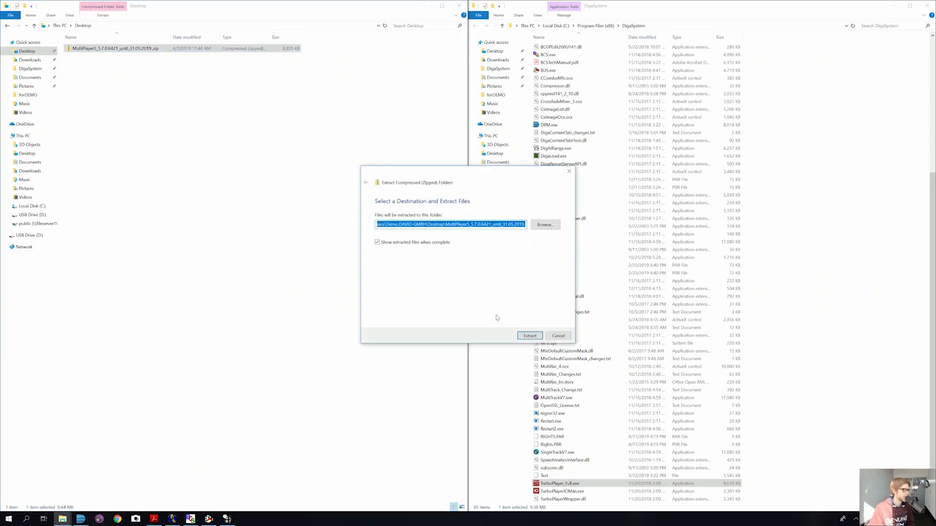
click(537, 336)
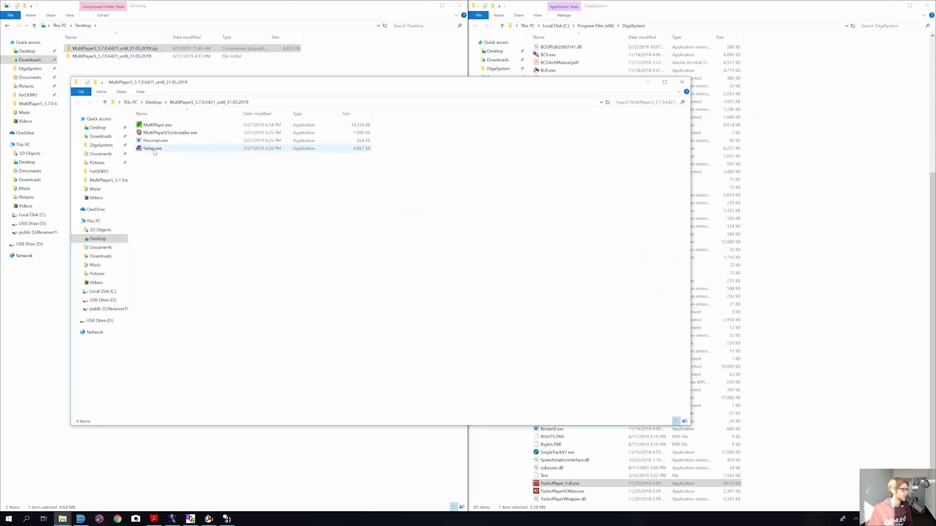
double_click(153, 149)
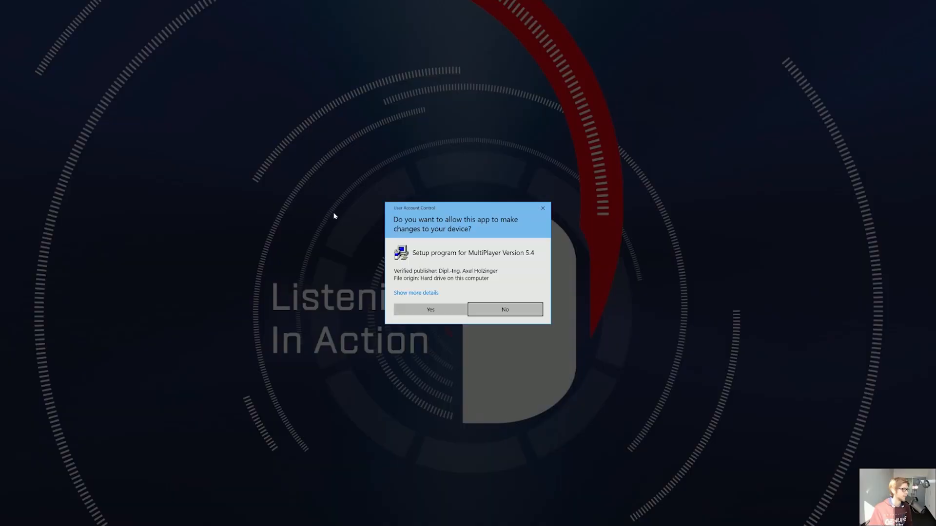
Step: Allow Setup, keeping default folders, channel settings, 48000 Hz rates and stereo track allocation
click(431, 310)
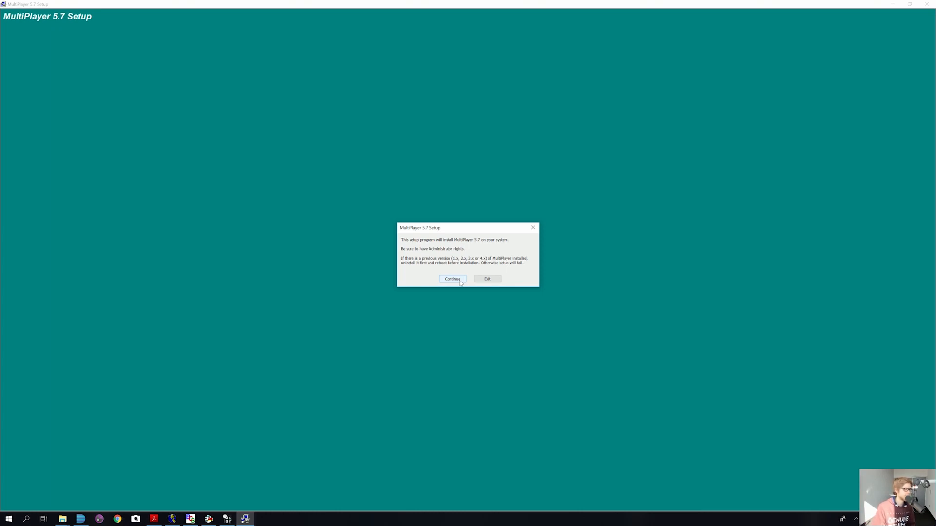
click(459, 281)
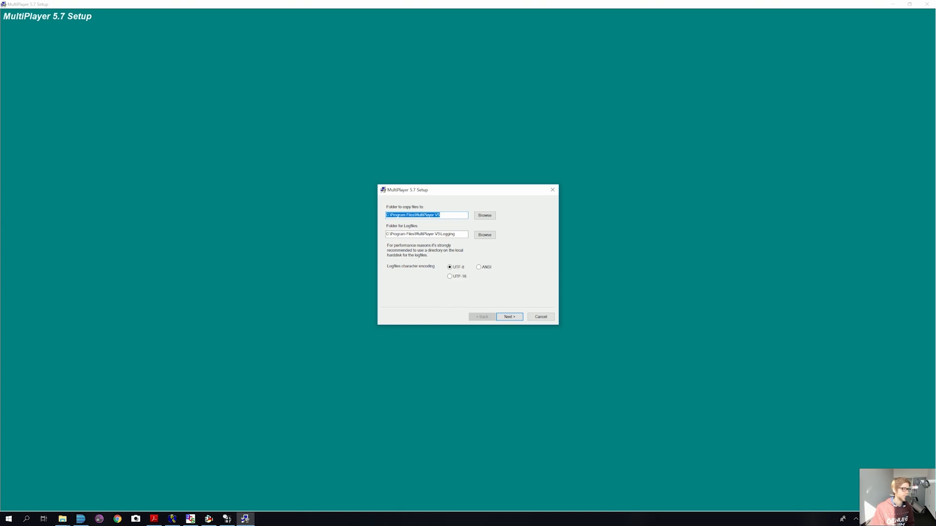
click(506, 318)
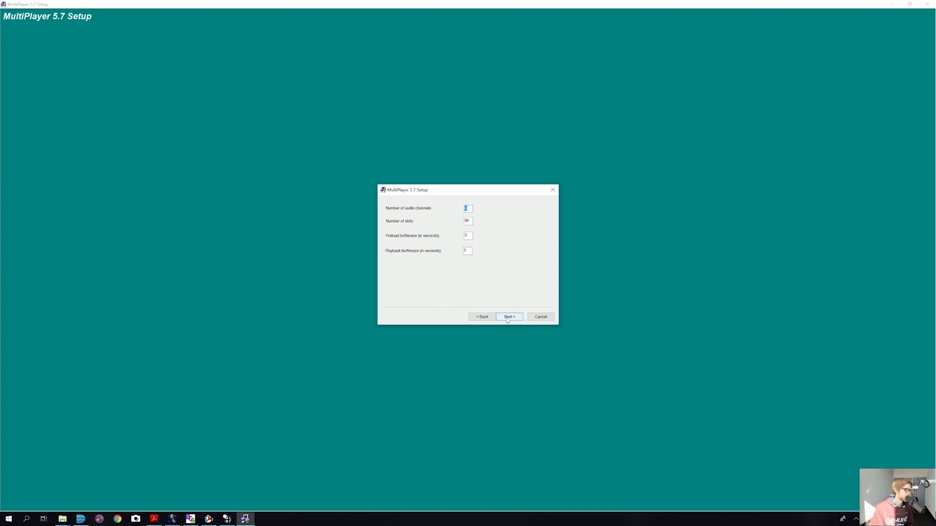
click(513, 319)
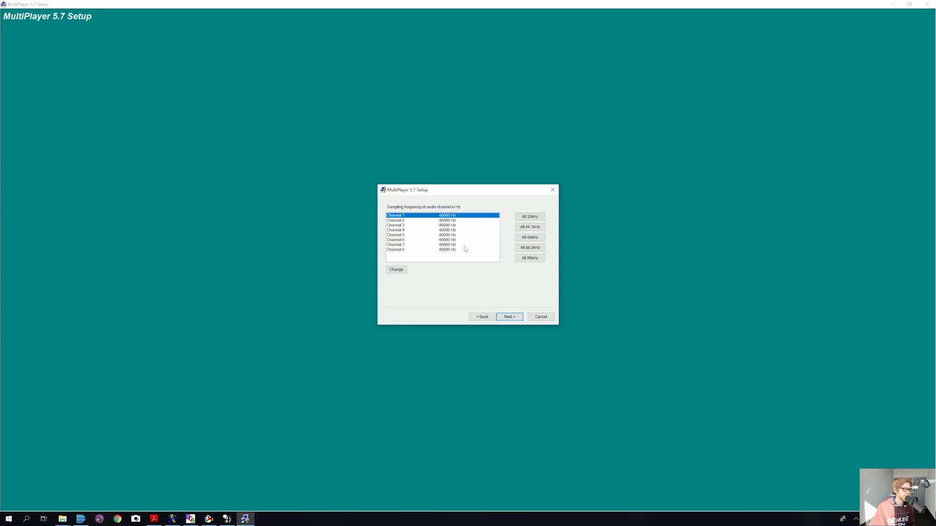
click(482, 317)
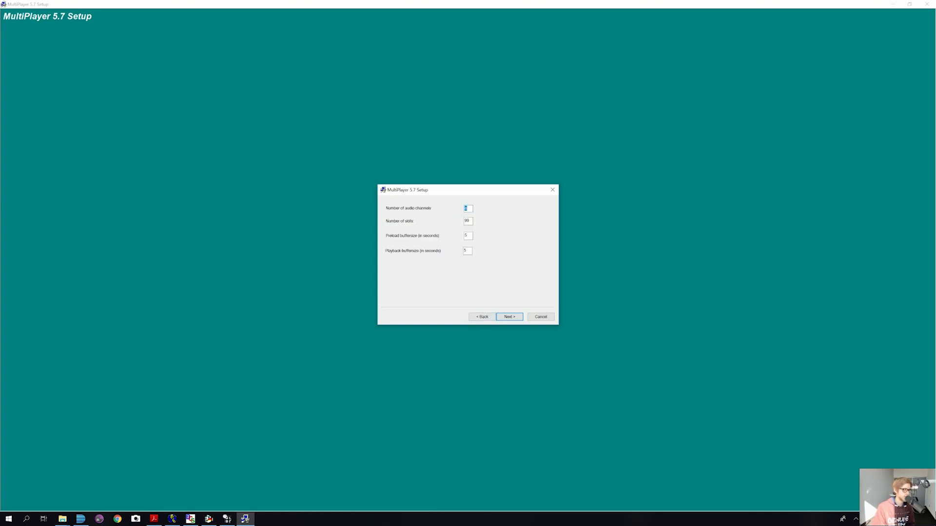
click(509, 317)
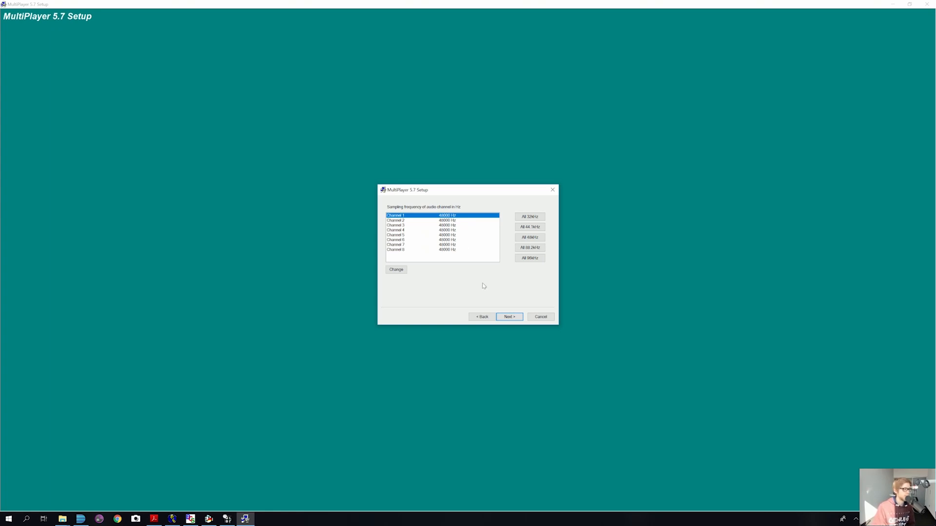
click(508, 317)
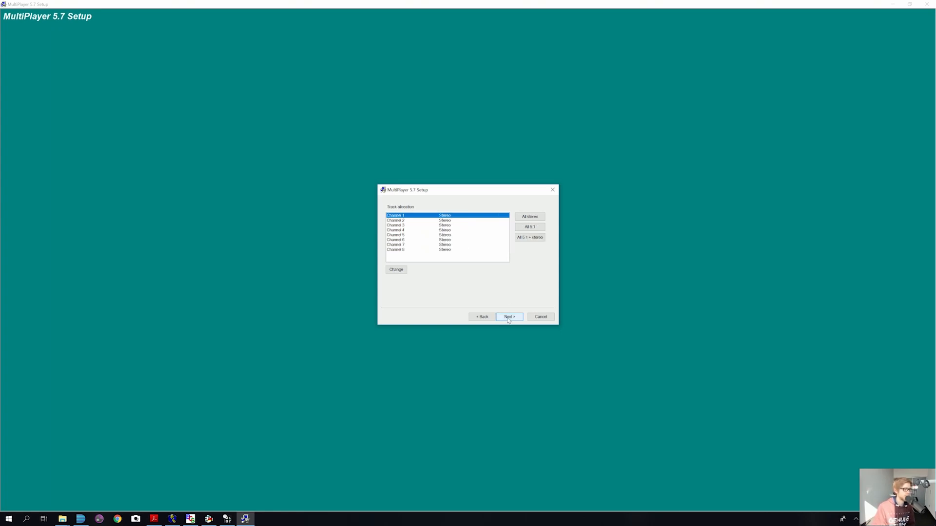
click(508, 317)
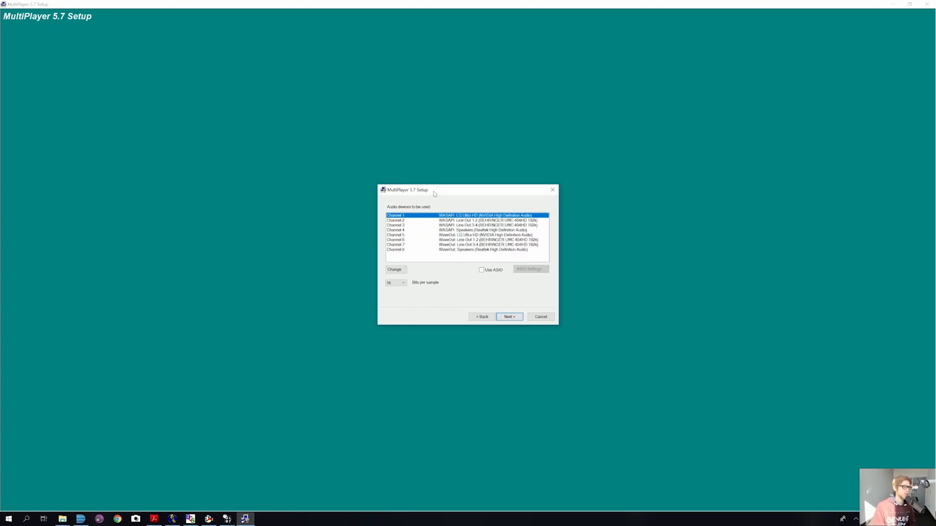
Step: Assign the WaveOut Line Out 1-2 device to Channels 1 and 2
drag(433, 194, 418, 173)
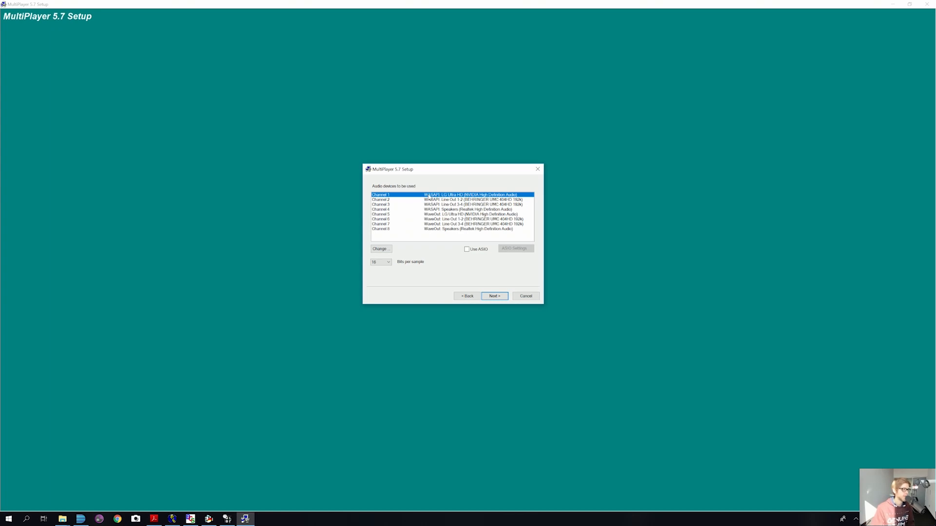
double_click(428, 196)
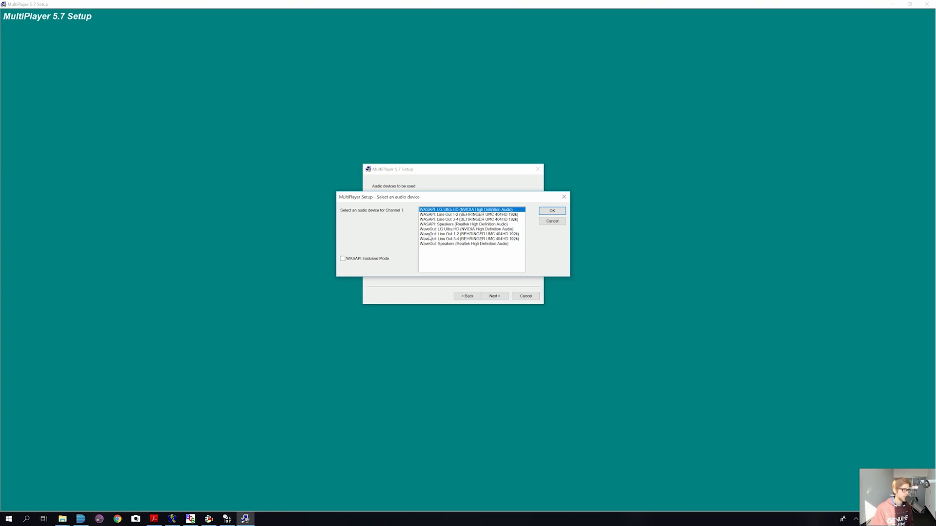
double_click(429, 235)
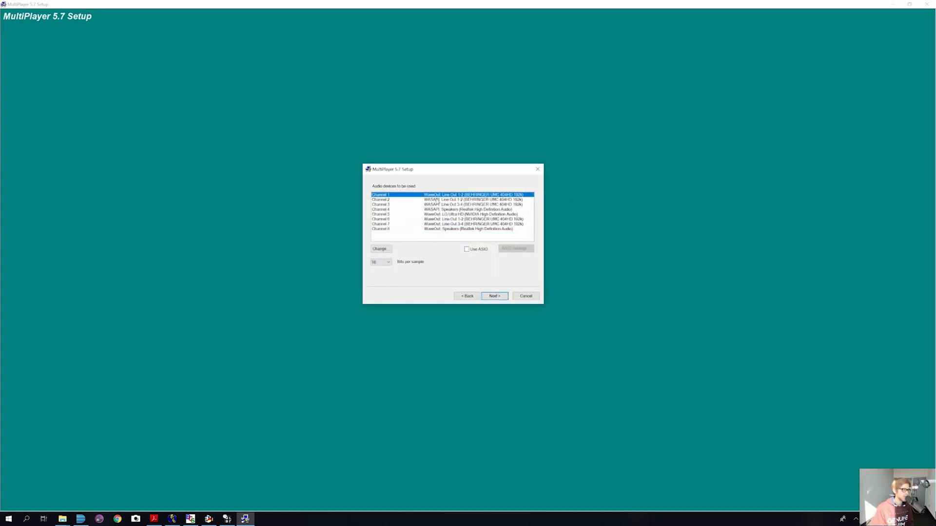
double_click(437, 199)
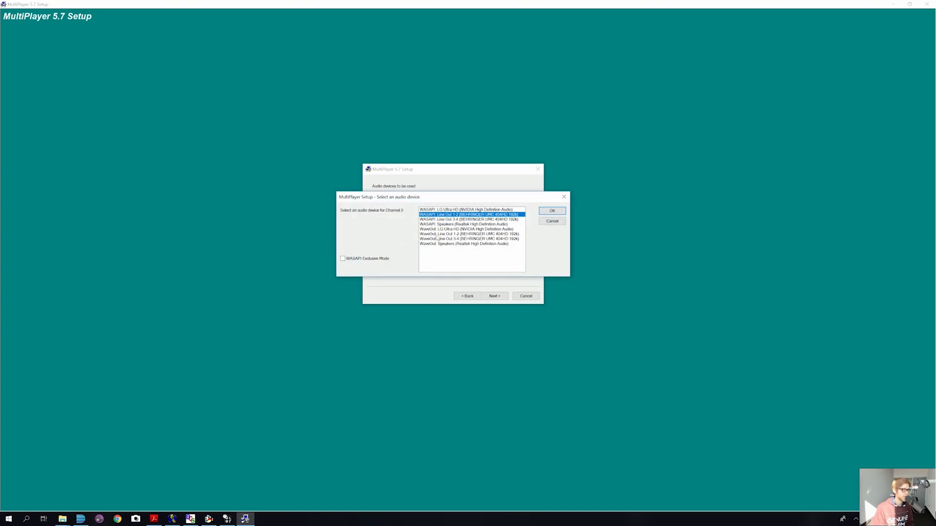
double_click(437, 236)
double_click(438, 201)
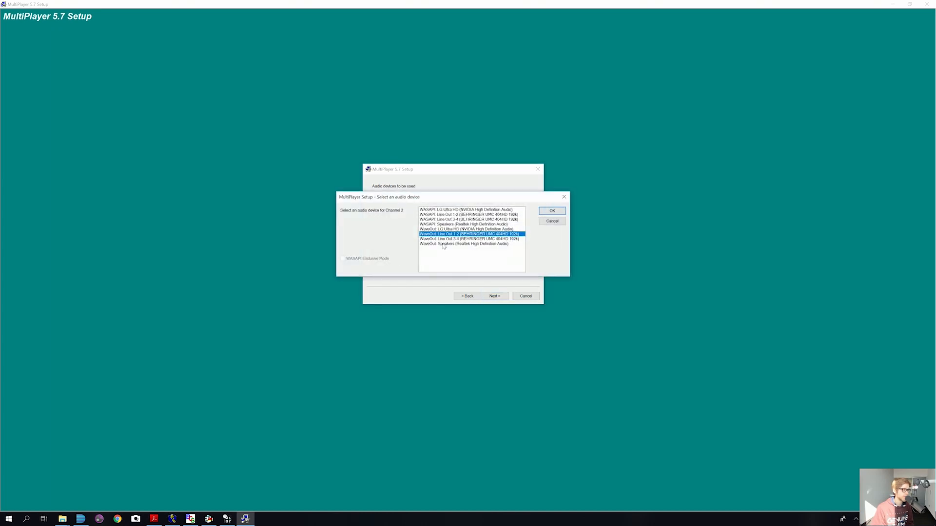
double_click(442, 234)
Step: Assign Line Out 1-2 to Channels 3–6 and Line Out 3-4 to Channel 7
double_click(444, 205)
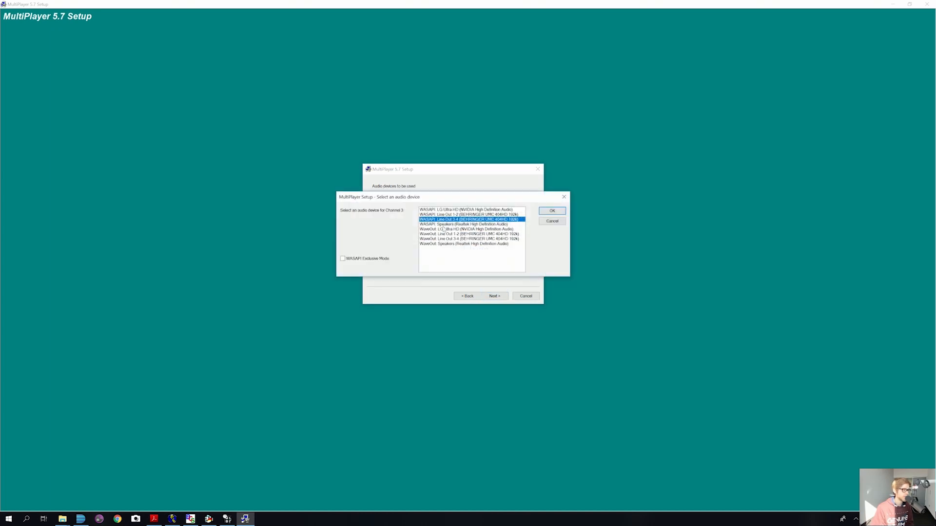
double_click(440, 235)
double_click(440, 209)
double_click(435, 235)
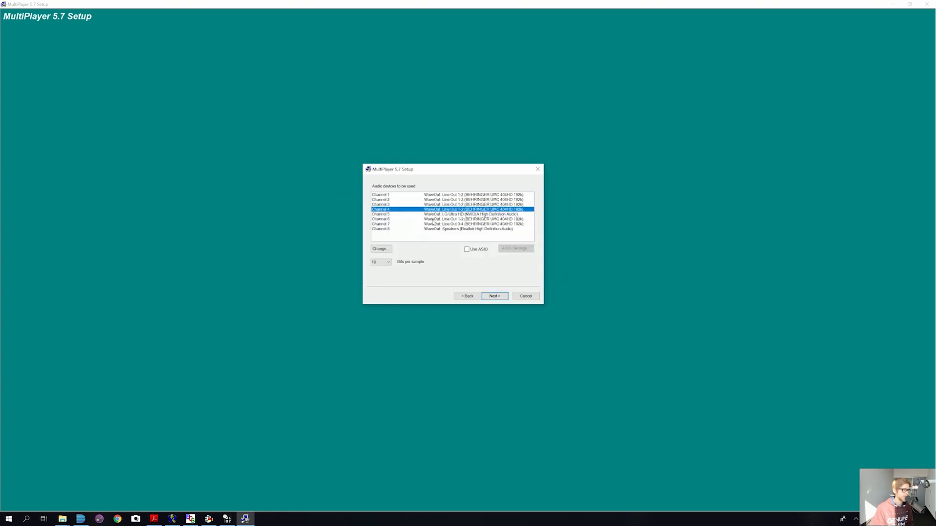
double_click(435, 214)
double_click(435, 235)
double_click(433, 220)
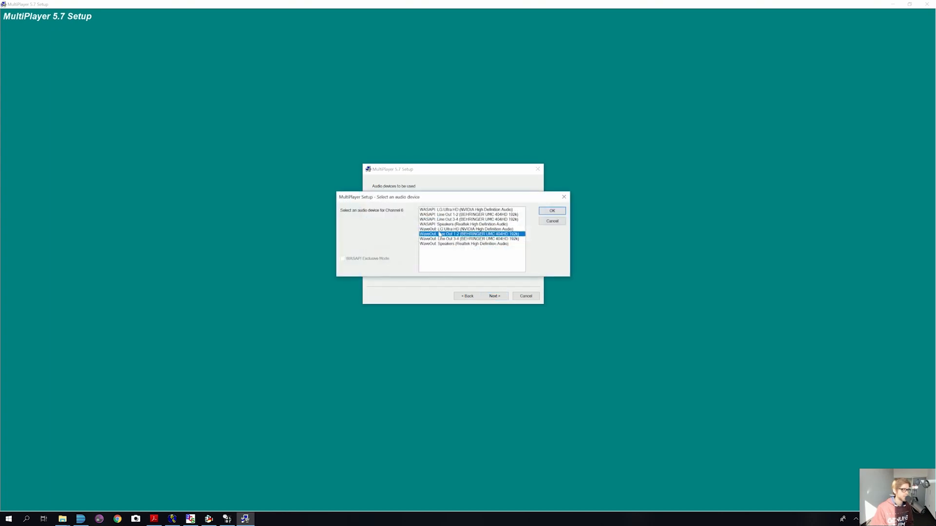
double_click(438, 235)
double_click(434, 225)
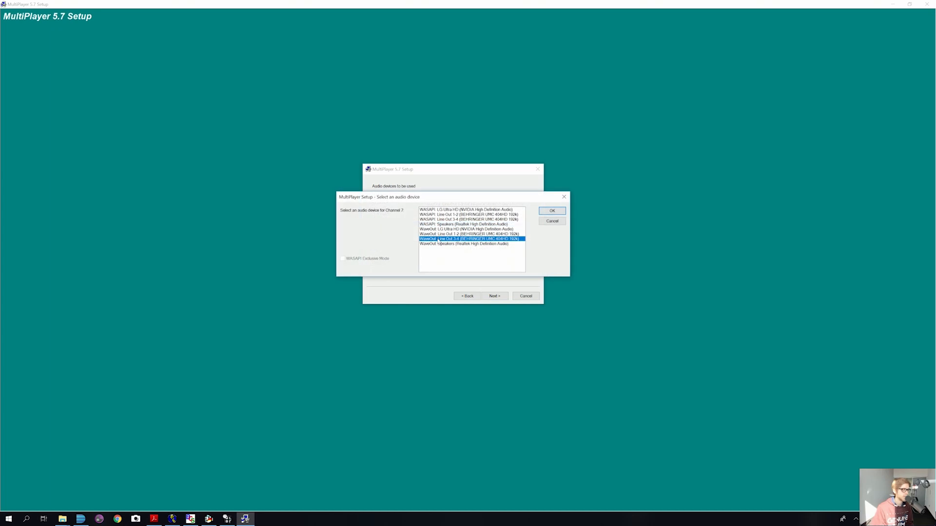
double_click(439, 235)
click(490, 296)
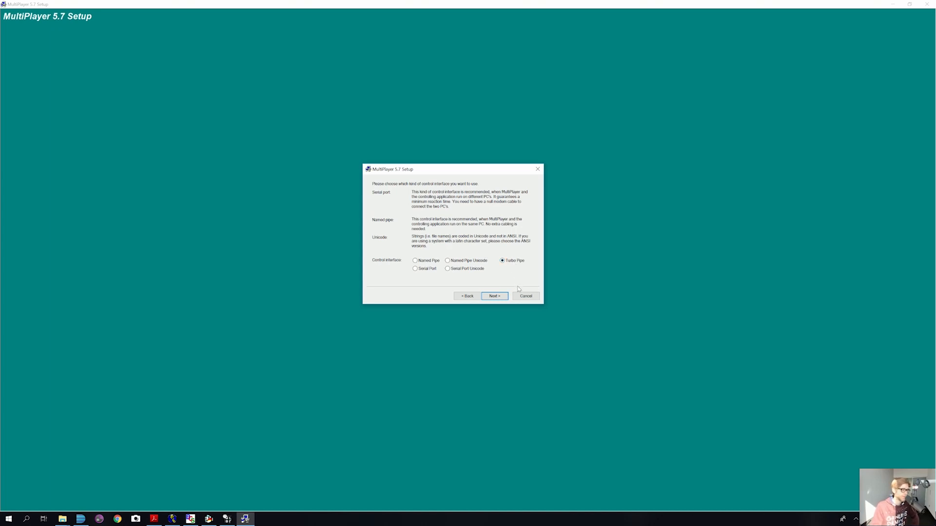
Step: Keep Turbo Pipe as control interface and finish setup without a registration key
click(493, 297)
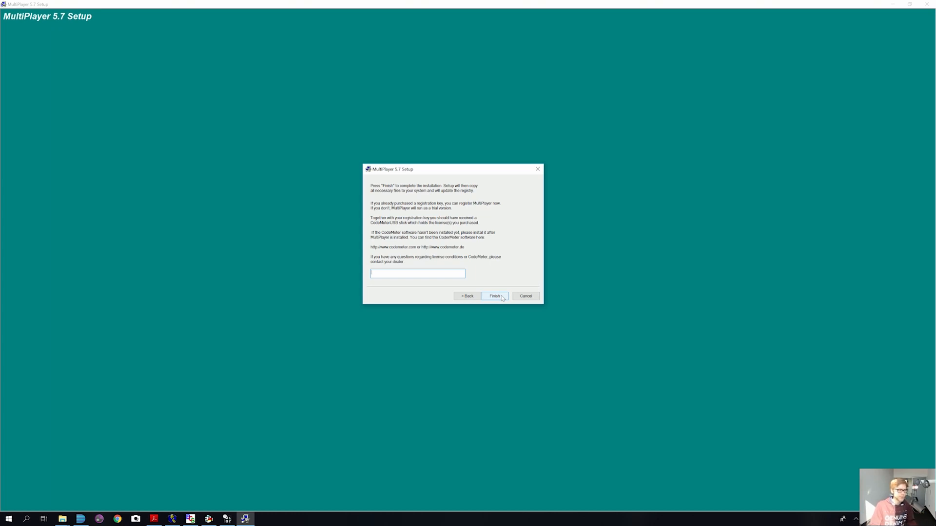
click(494, 296)
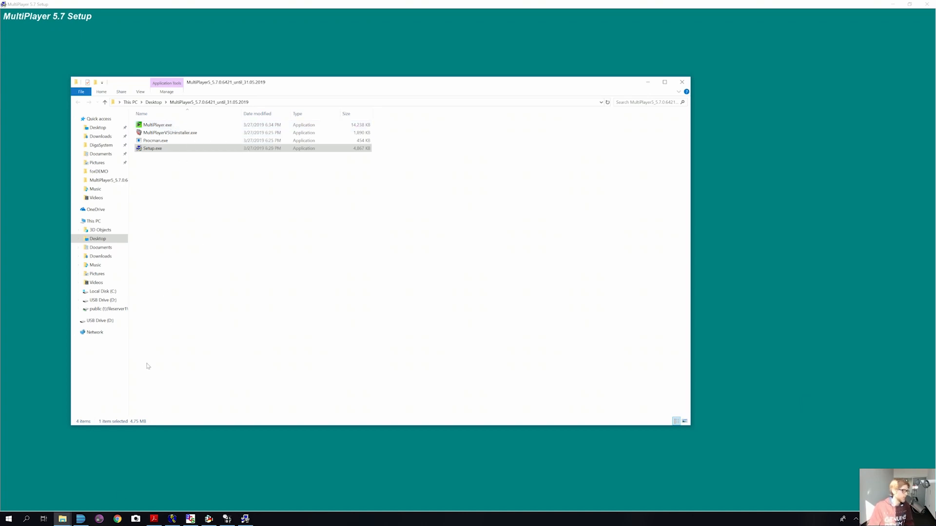
Step: Confirm MultiPlayer.exe exists in C:\Program Files\MultiPlayer V5, then minimize Explorer
right_click(73, 522)
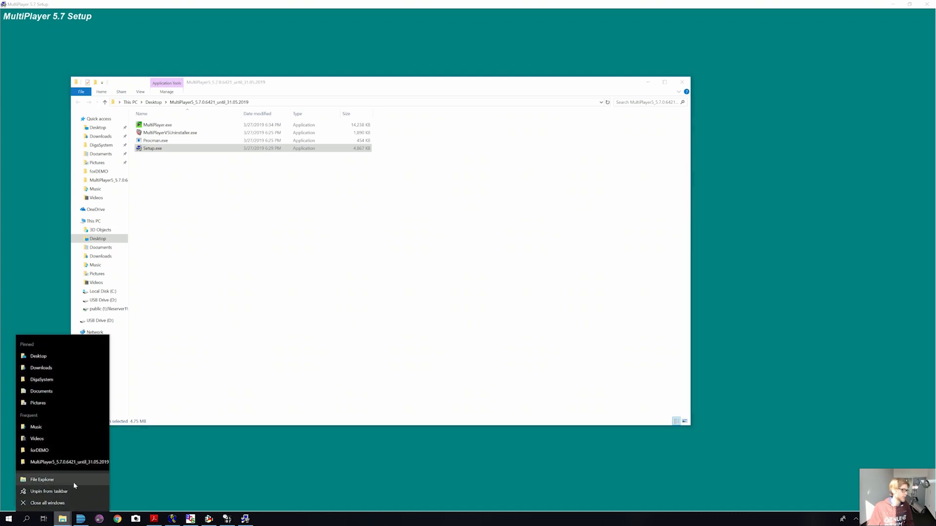
click(73, 481)
click(113, 302)
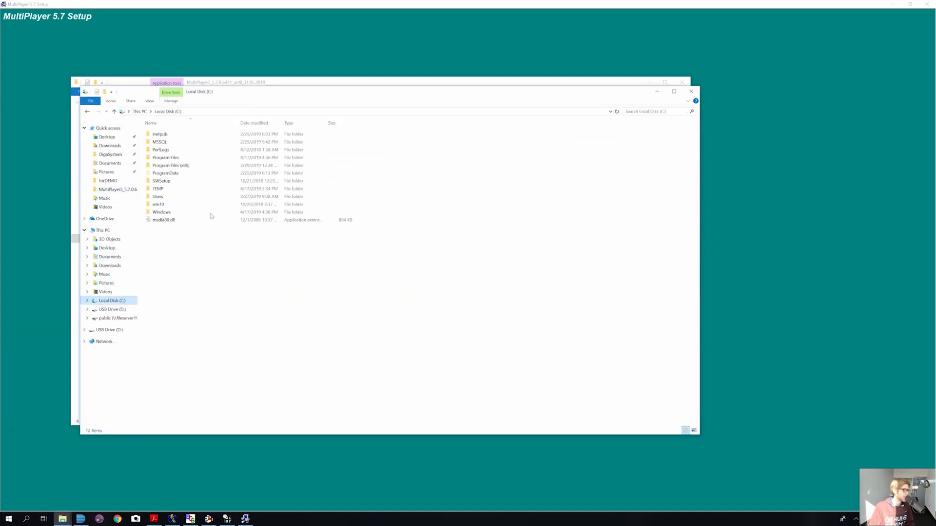
double_click(191, 157)
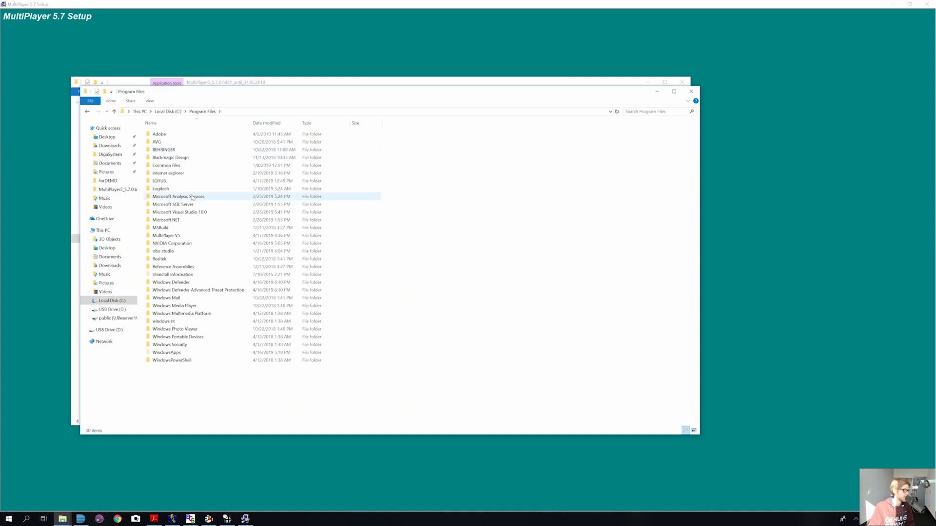
double_click(189, 235)
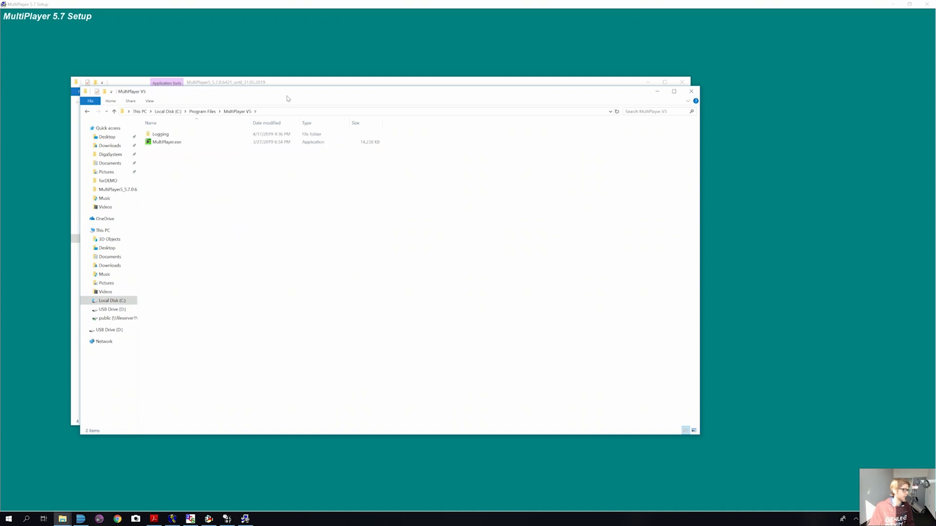
drag(290, 99, 366, 79)
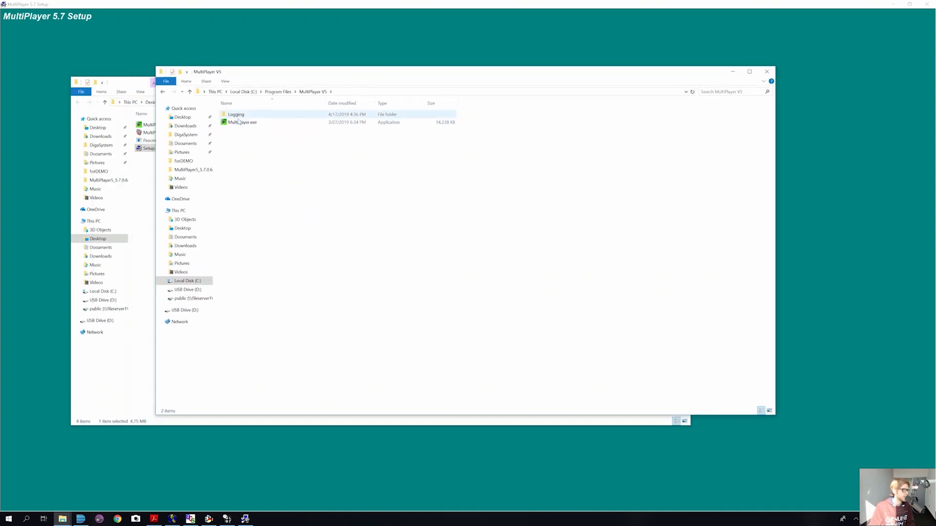
click(259, 126)
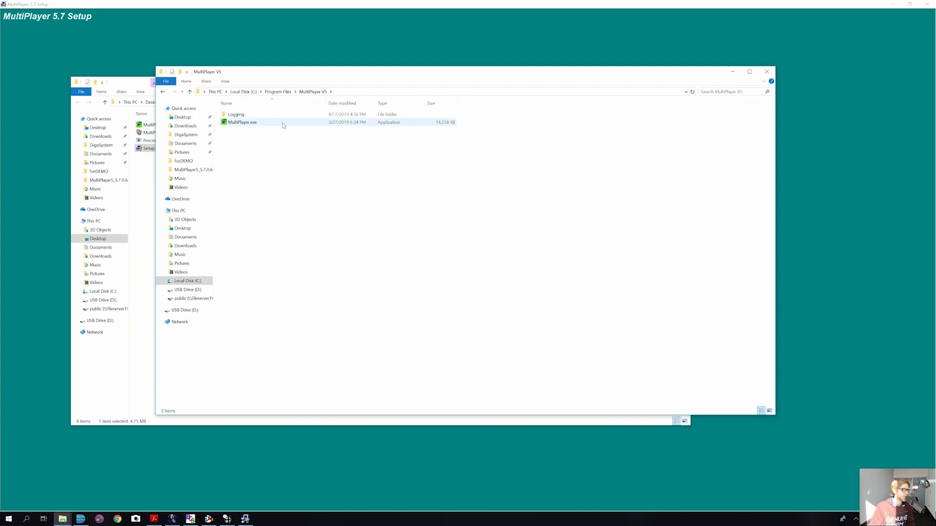
click(258, 126)
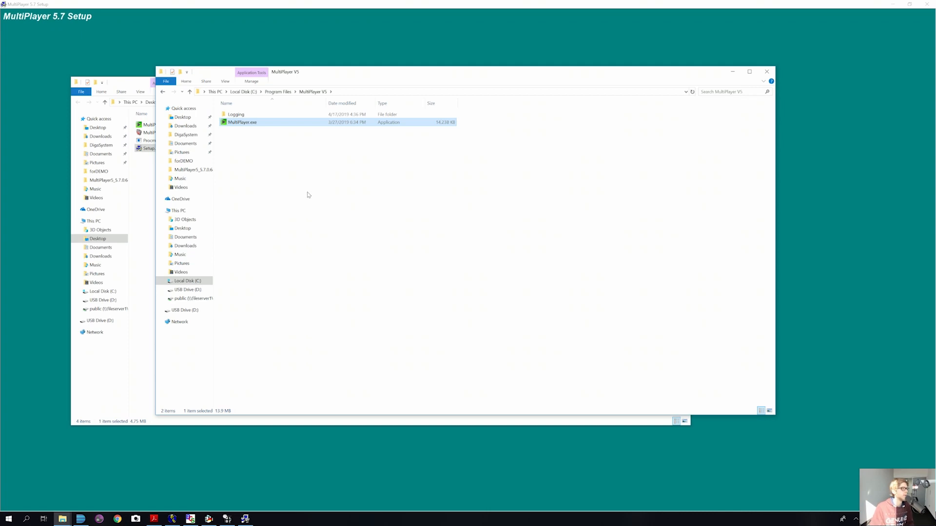
click(732, 72)
click(647, 82)
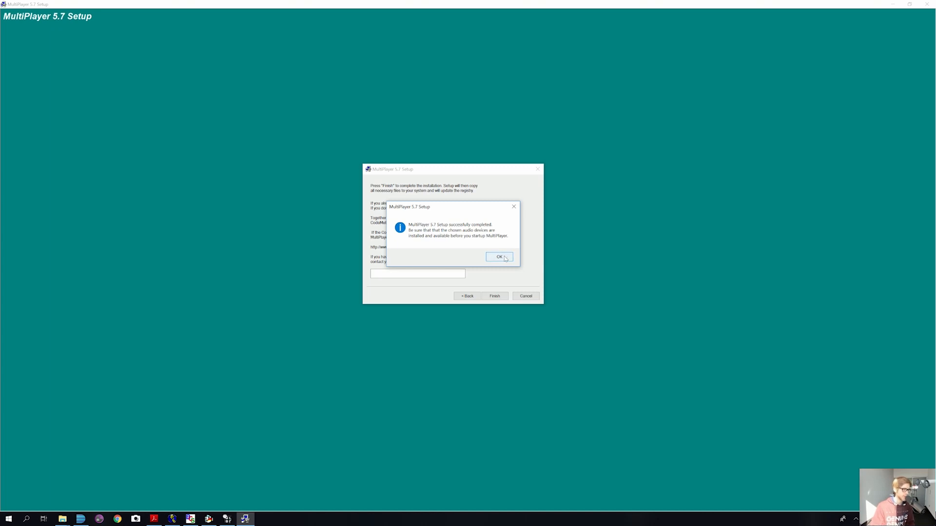
Step: Close the setup message, run MultiPlayer.exe in trial mode, and return to the DigaSystem folder
click(499, 257)
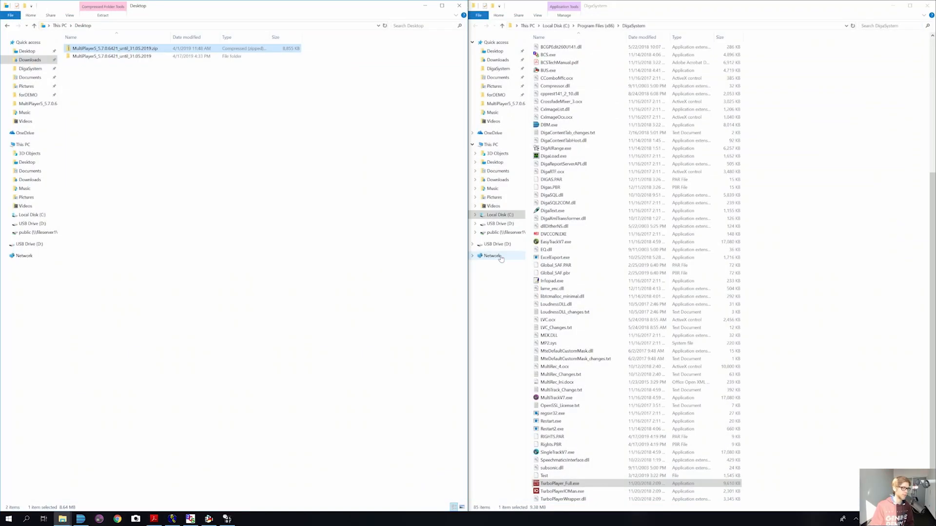
mouse_move(62, 519)
click(201, 485)
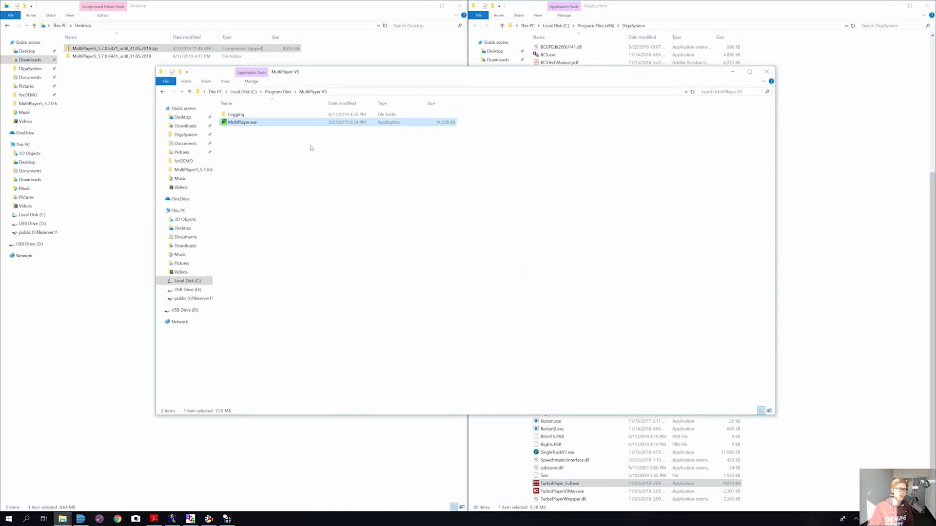
double_click(249, 122)
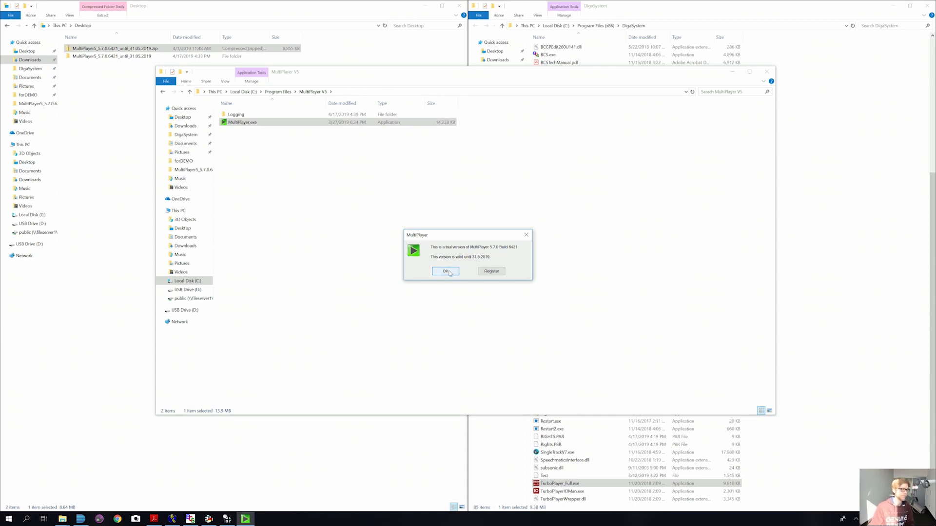
click(446, 272)
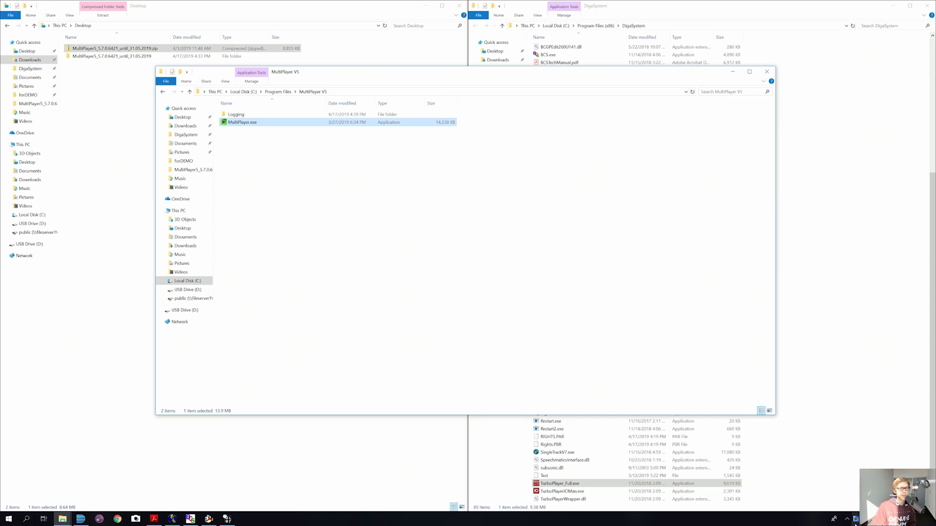
mouse_move(855, 522)
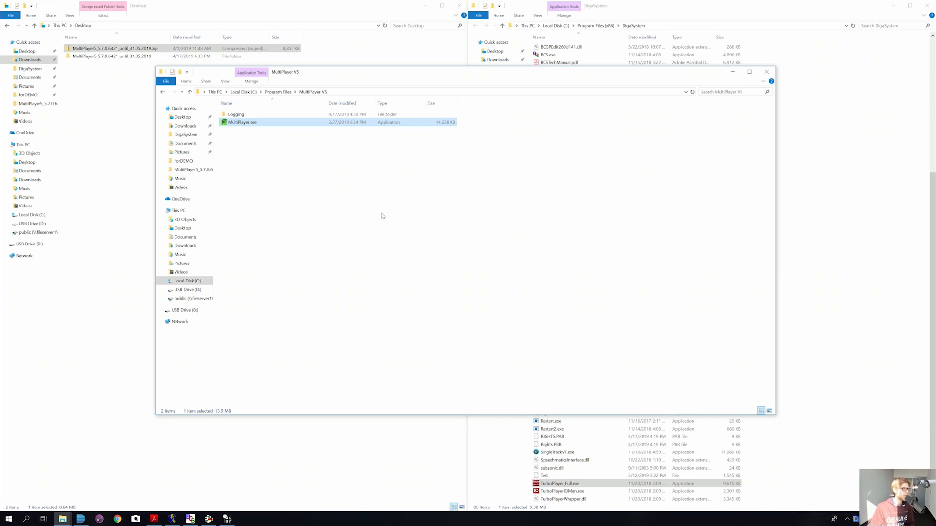
click(633, 13)
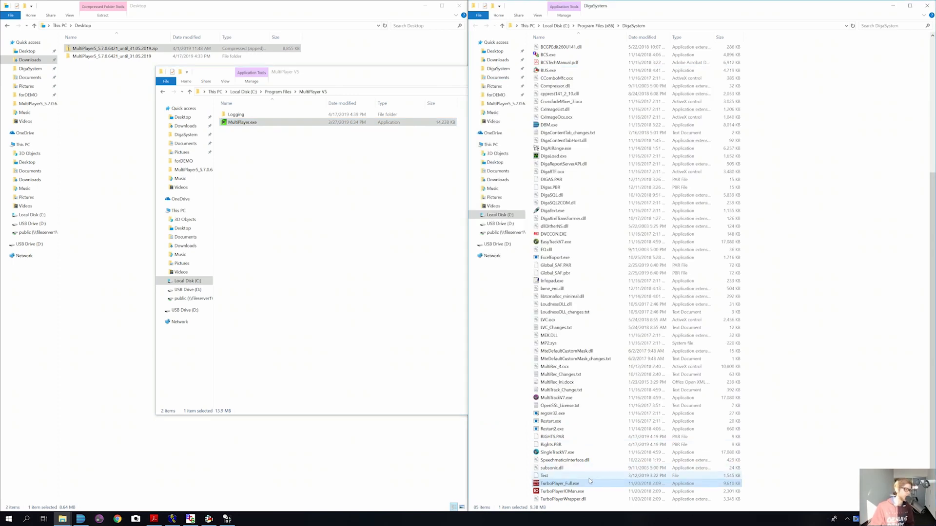
Step: Launch TurboPlayer_Full.exe, select the Player2 and Player1 panels, and exit design mode
double_click(561, 484)
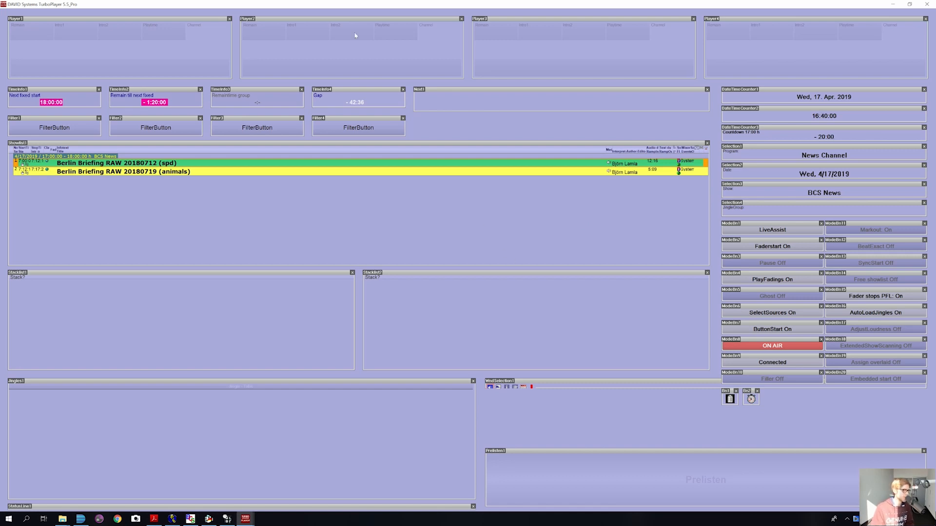
click(423, 19)
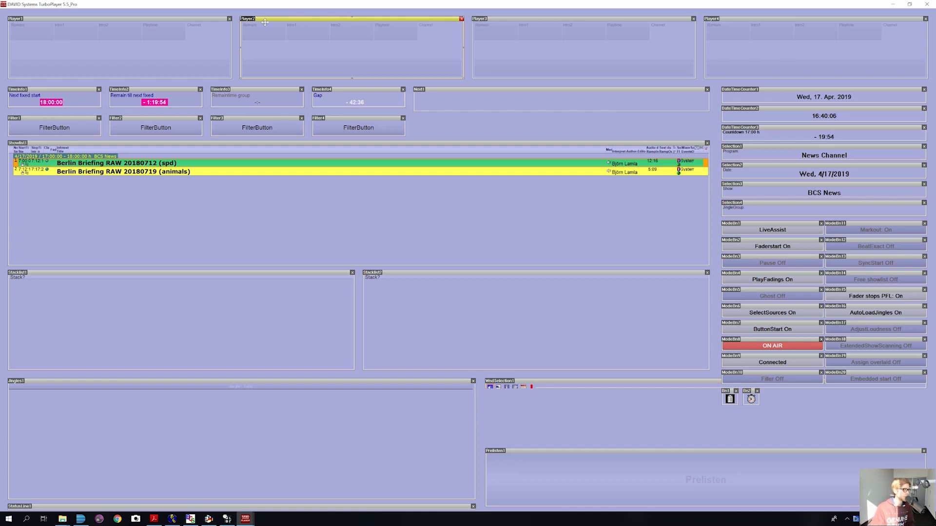
click(226, 17)
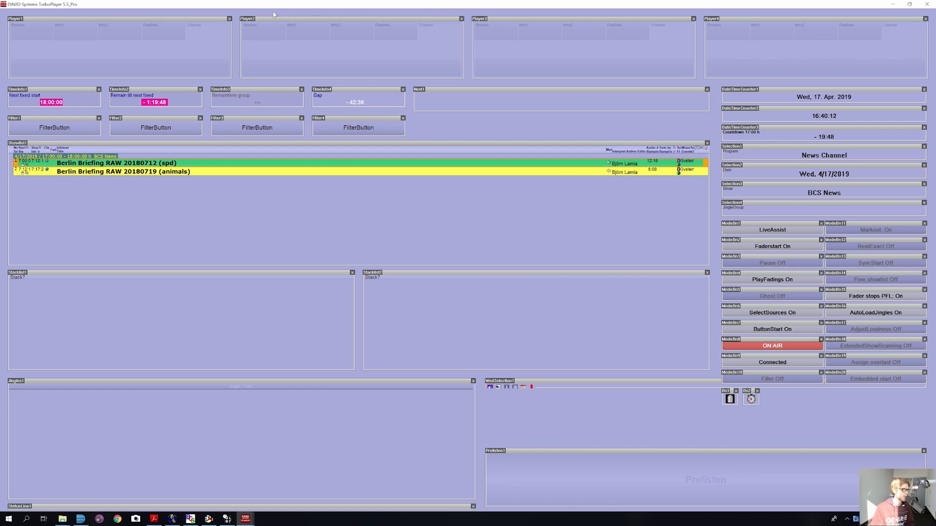
double_click(356, 7)
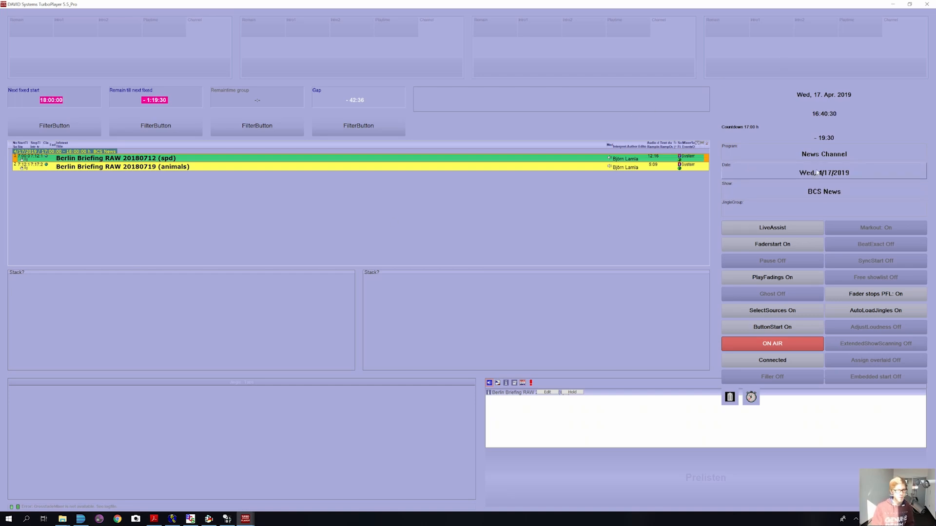
Step: Choose News Channel as program, confirm the 17:00–18:00 BCS News show, then switch to DigAIRange
click(767, 155)
click(767, 158)
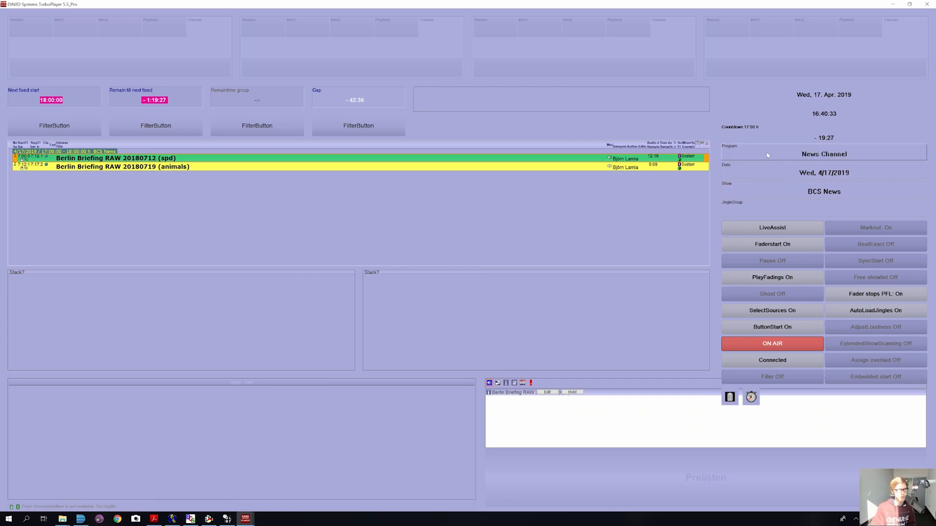
click(775, 194)
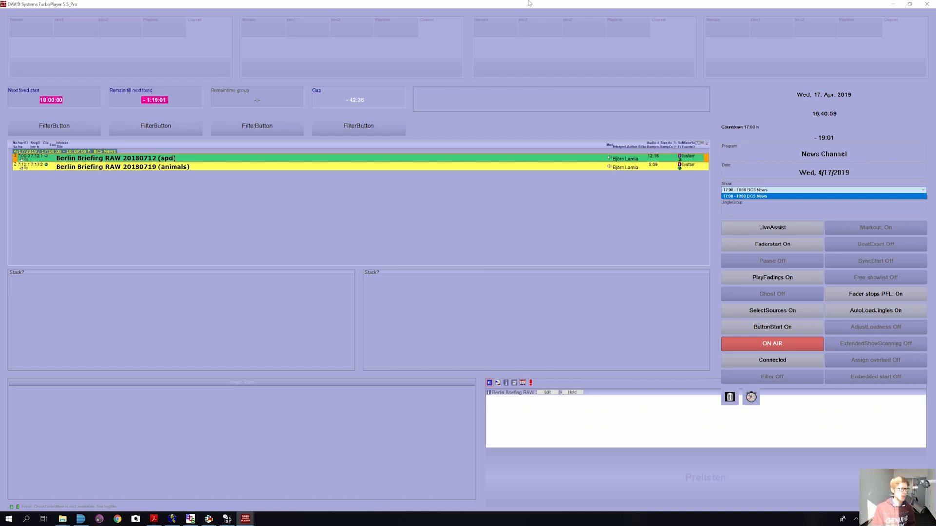
click(468, 5)
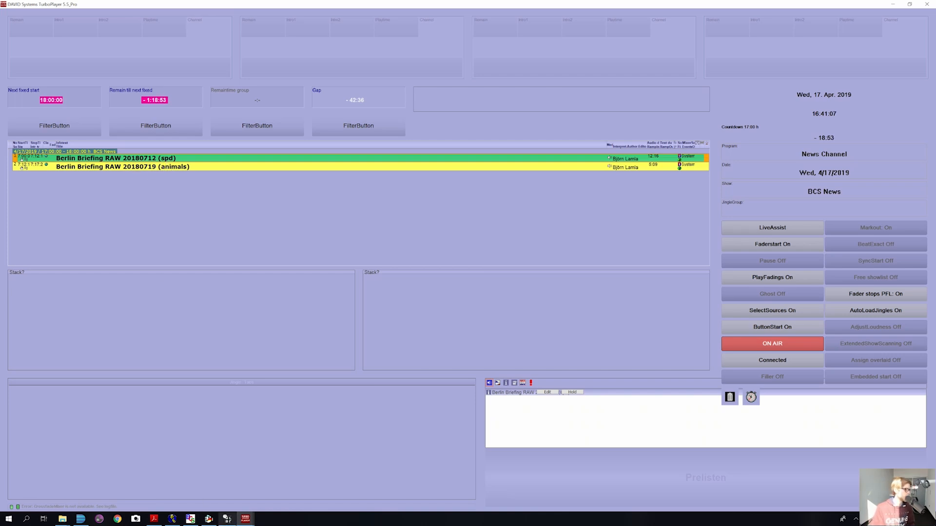
click(227, 519)
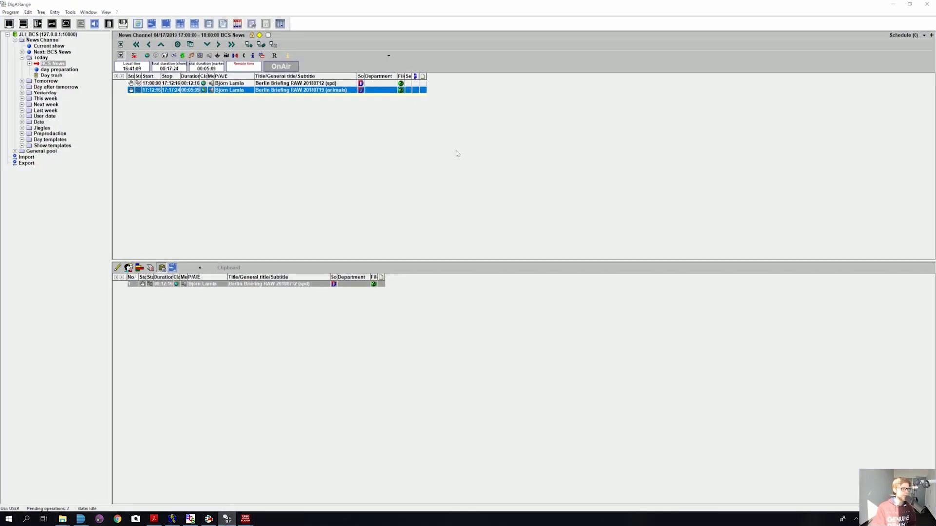
Step: Minimize the DigAIRange window that shows the News Channel BCS News schedule
click(895, 4)
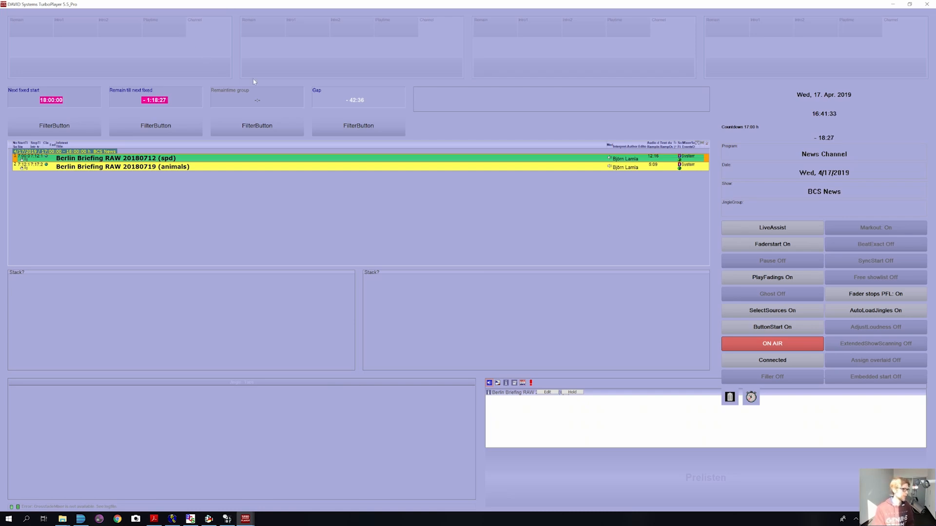
Step: Play and stop Berlin Briefing RAW 20180712 (spd), then check its status options without changing them
key(space)
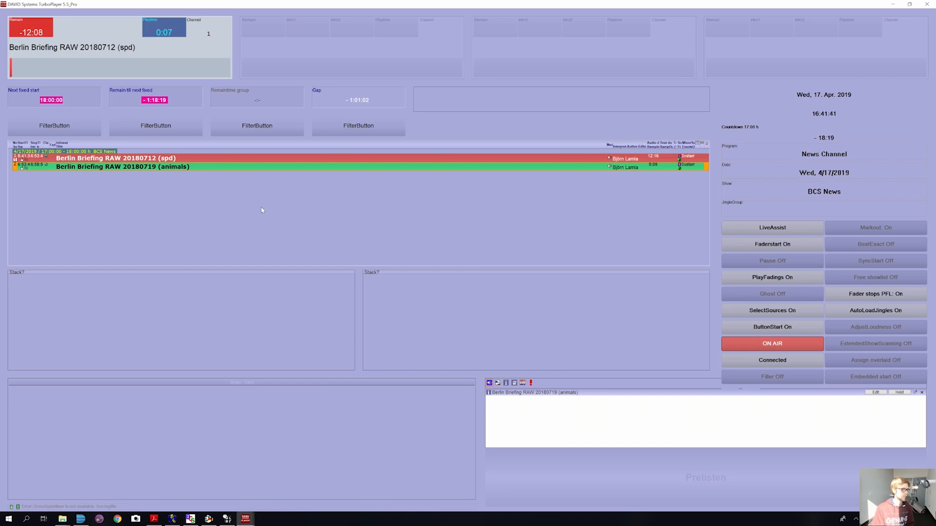
key(space)
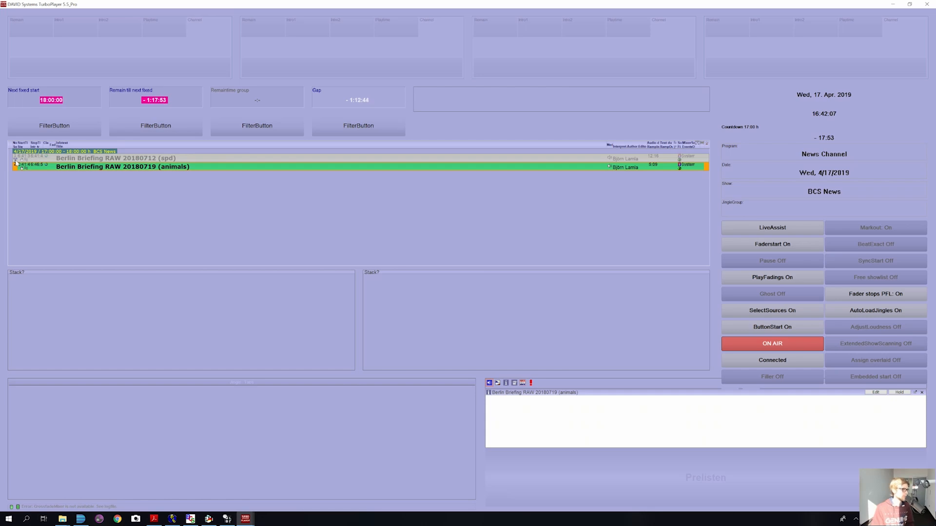
click(16, 163)
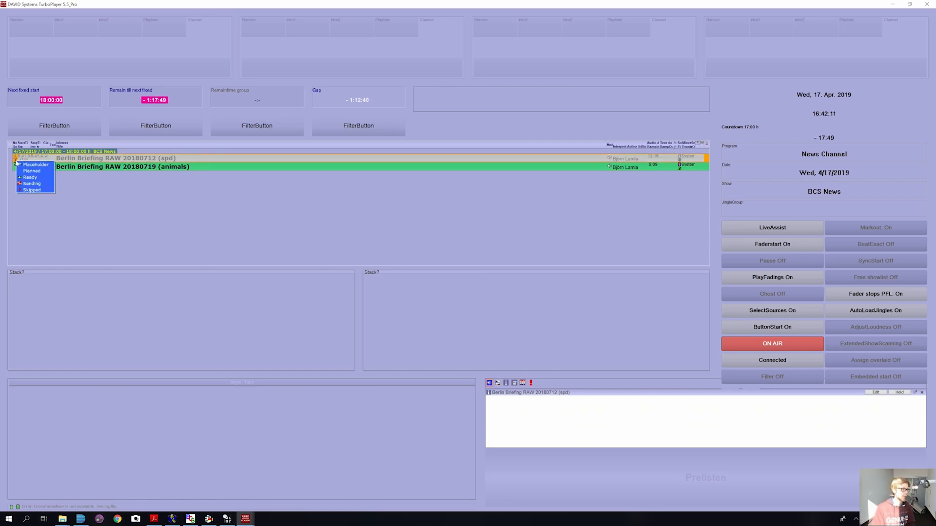
click(151, 196)
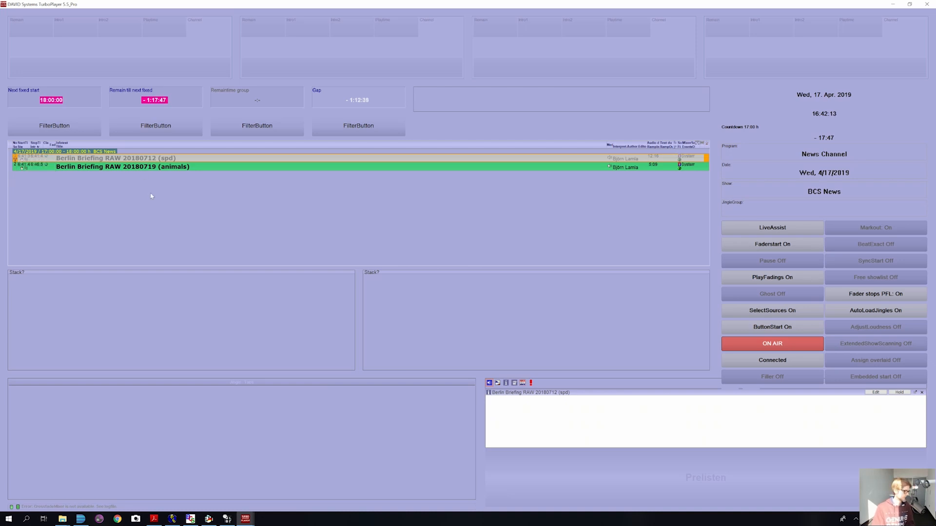
click(16, 163)
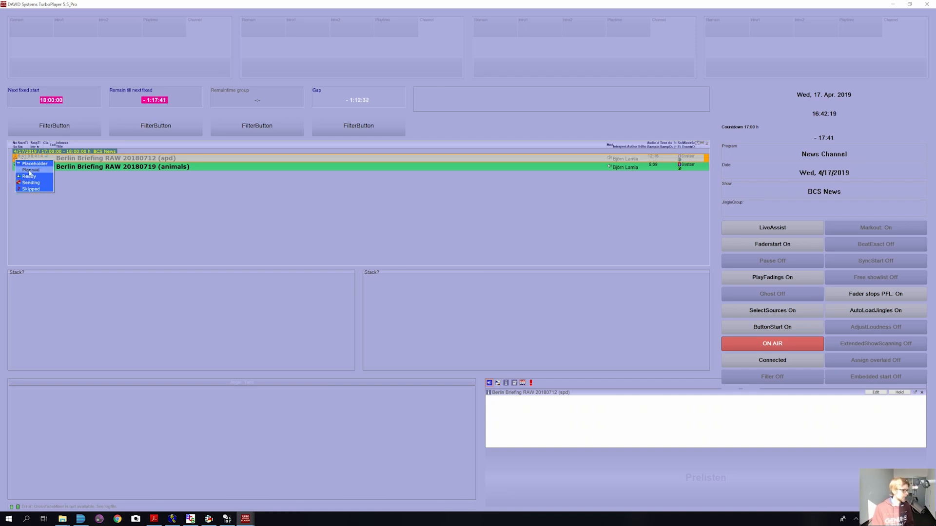
click(117, 197)
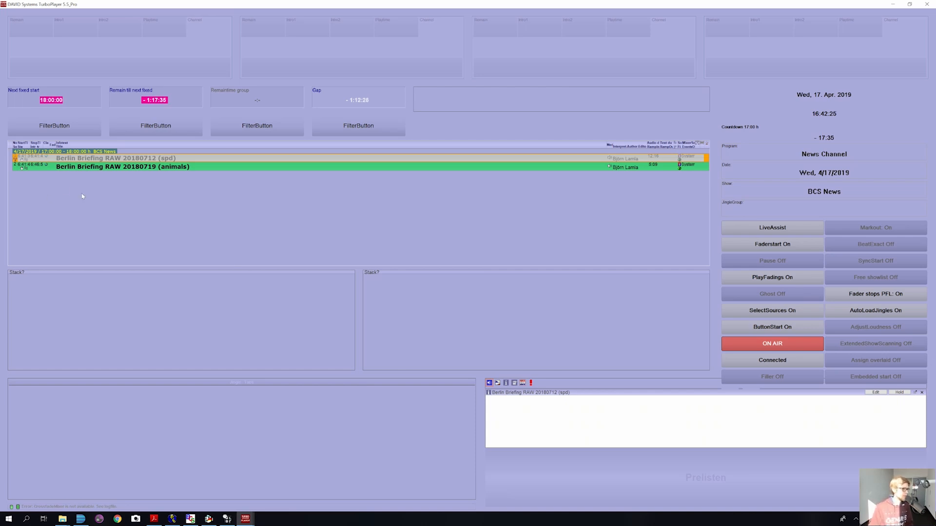
Step: Reactivate the first item, reload the BCS News show, play and stop it, then minimize TurboPlayer
click(15, 159)
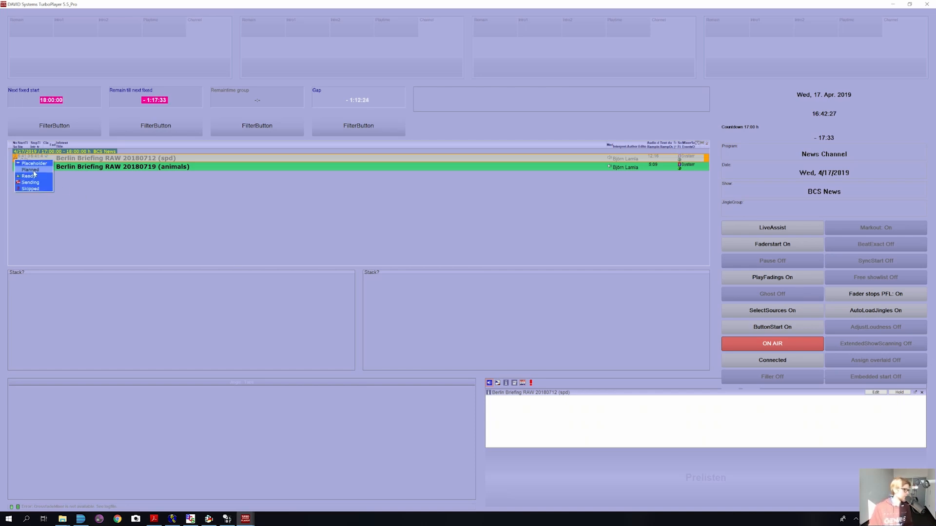
click(30, 171)
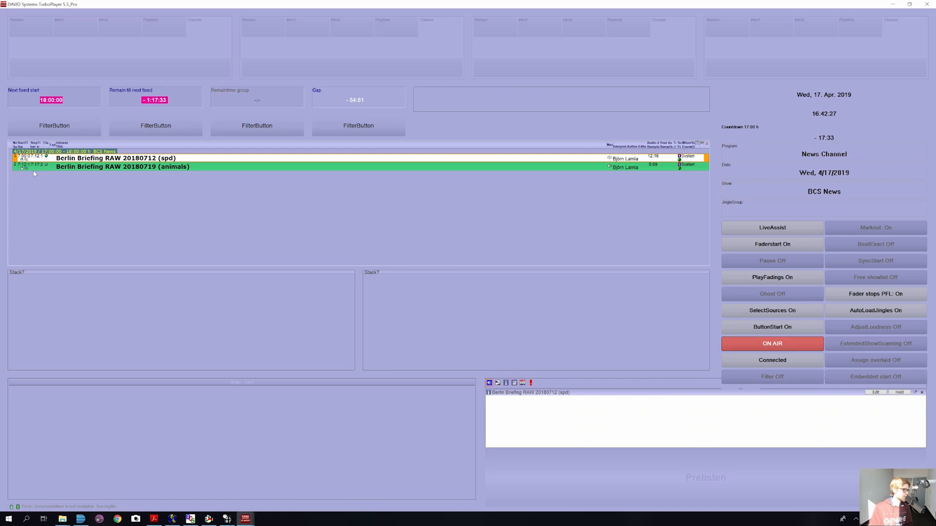
click(748, 197)
click(744, 197)
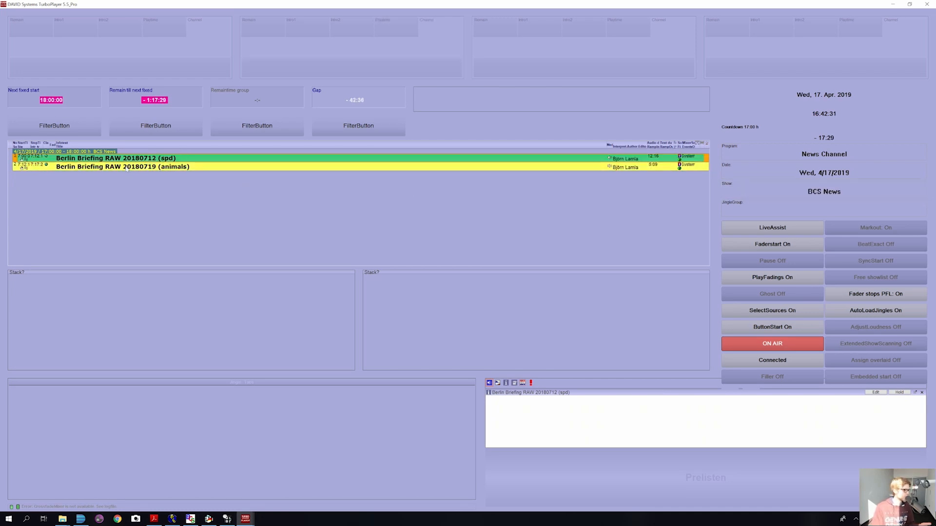
key(space)
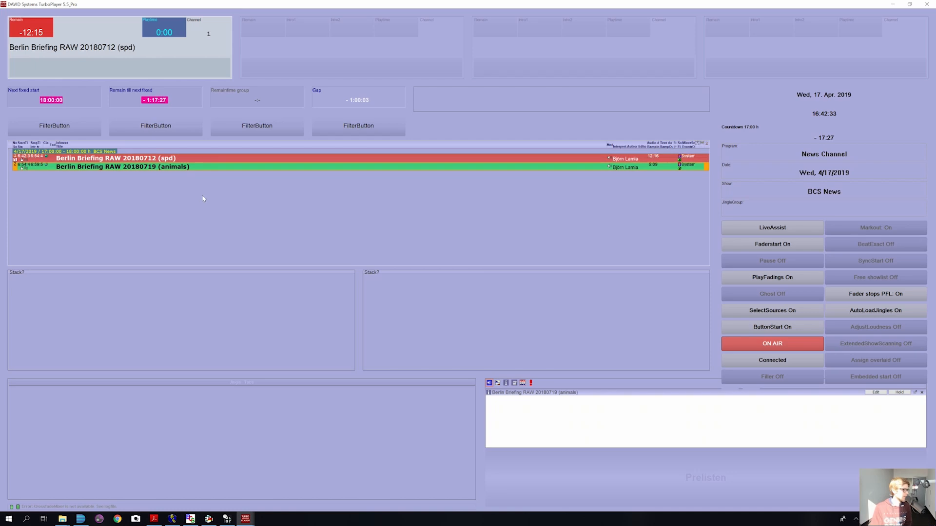
key(space)
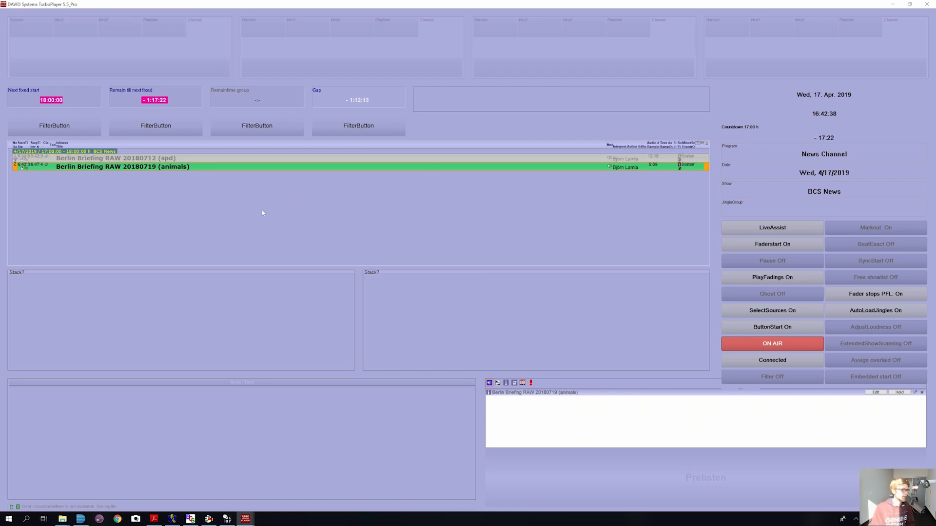
click(893, 4)
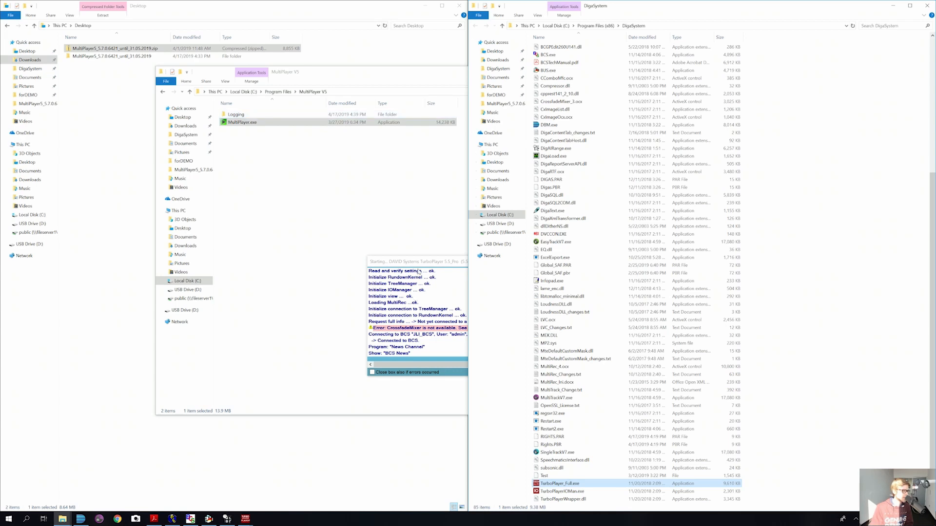
Step: Close the TurboPlayer startup log and bring DigAIRange's BCS News rundown to the front
drag(431, 262, 390, 202)
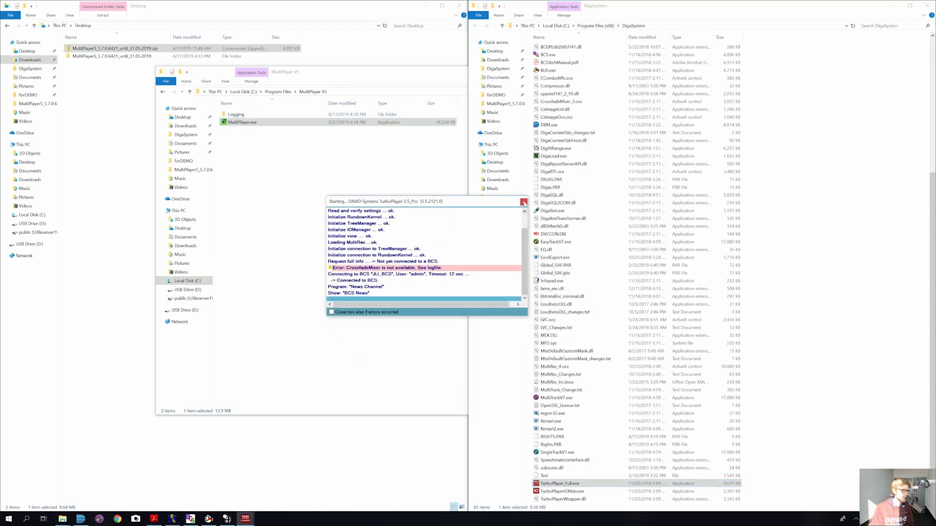
click(524, 201)
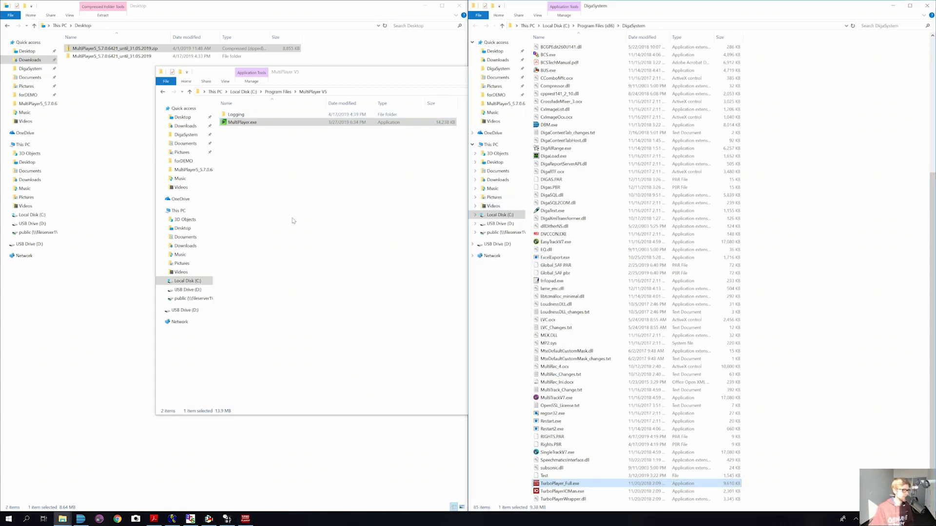
mouse_move(227, 519)
click(227, 519)
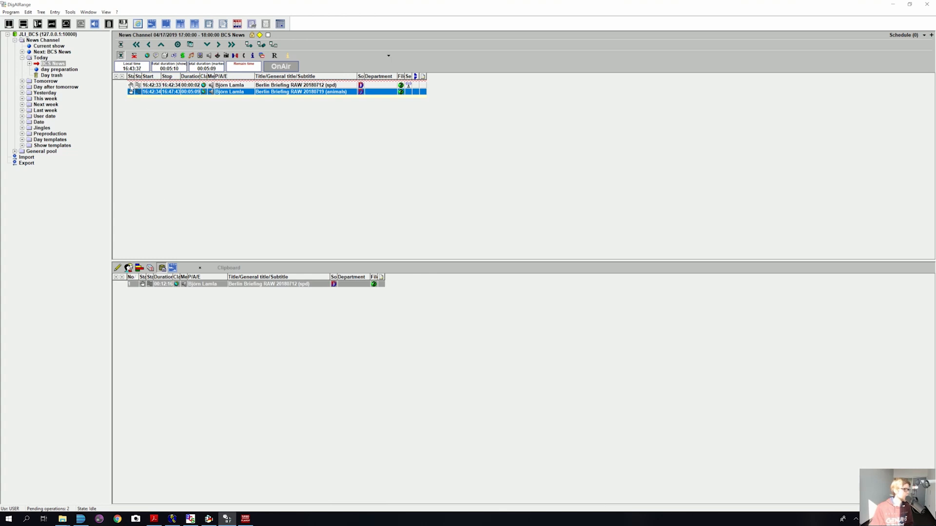
Step: Set the first Berlin Briefing RAW entry to Start on time and widen the Start type column
click(130, 84)
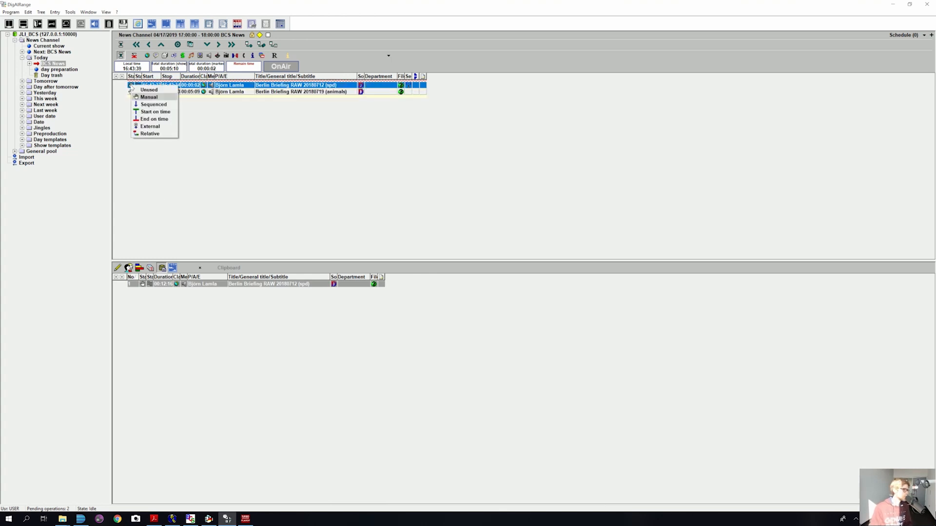
click(165, 113)
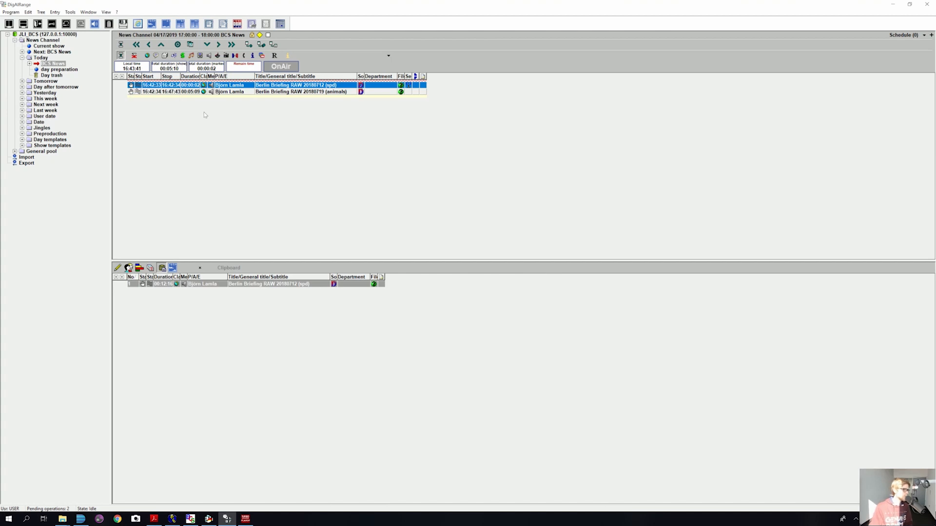
click(140, 87)
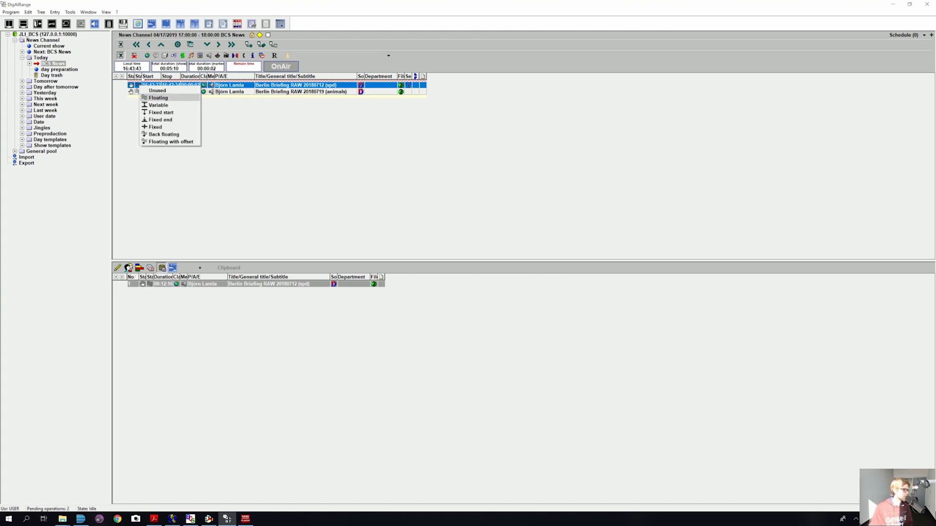
click(142, 84)
drag(142, 76, 156, 76)
click(141, 87)
click(270, 116)
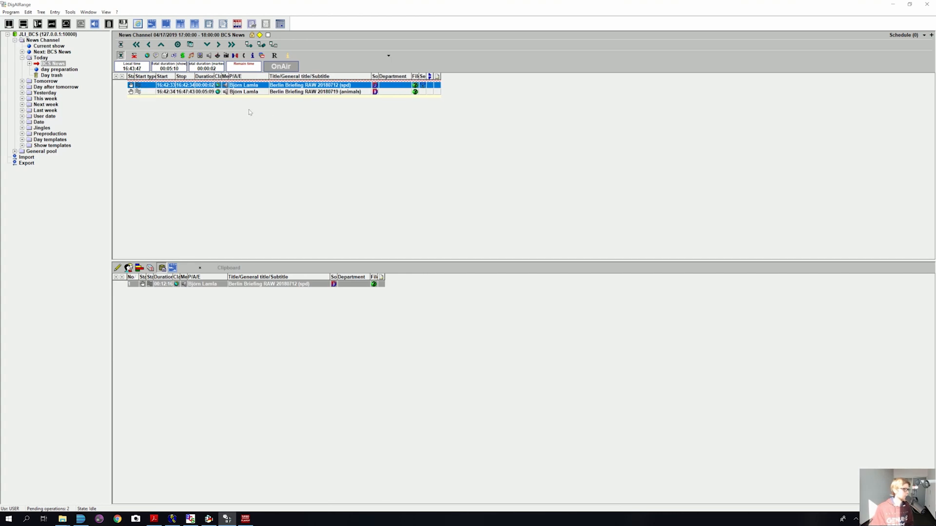
click(219, 87)
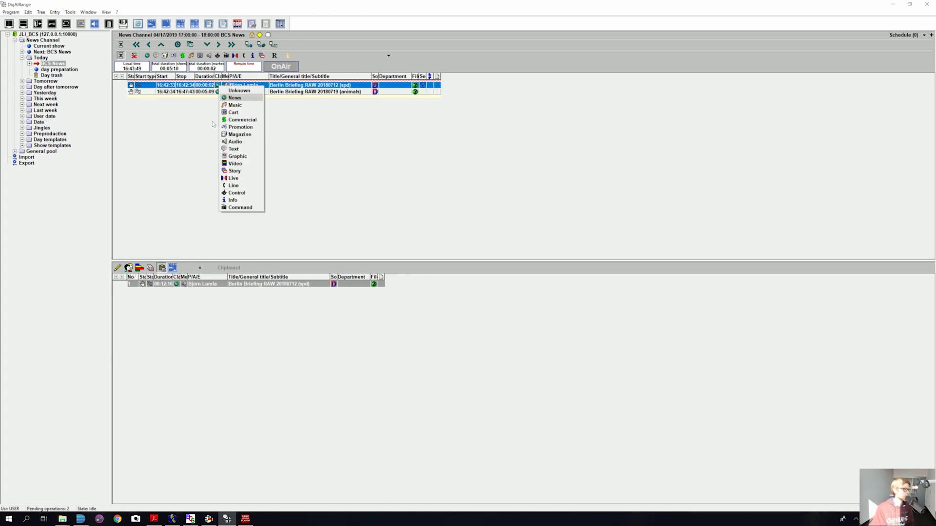
click(344, 129)
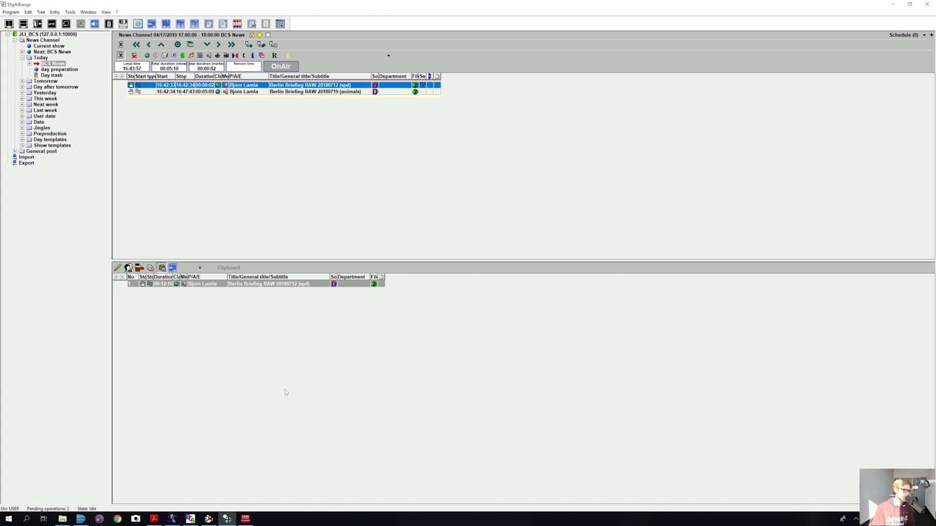
Step: Assign JLI_BCS_CC as the copy/convert task in JLI_BCS_FC's task properties and save
click(209, 518)
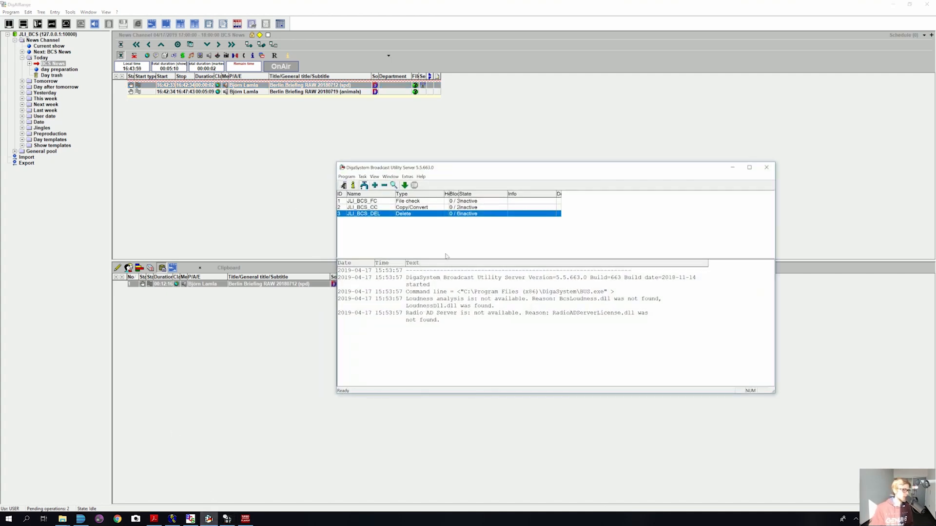
click(409, 203)
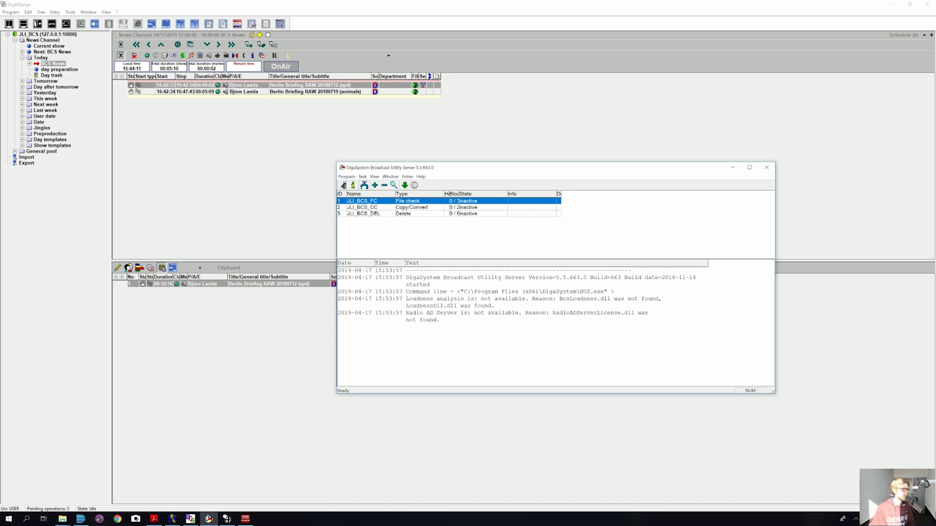
double_click(379, 204)
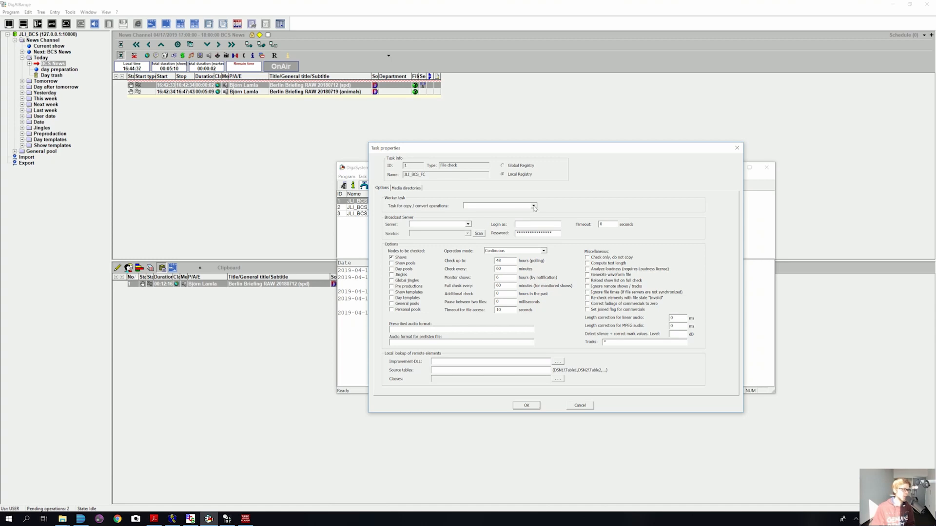
drag(500, 149, 599, 154)
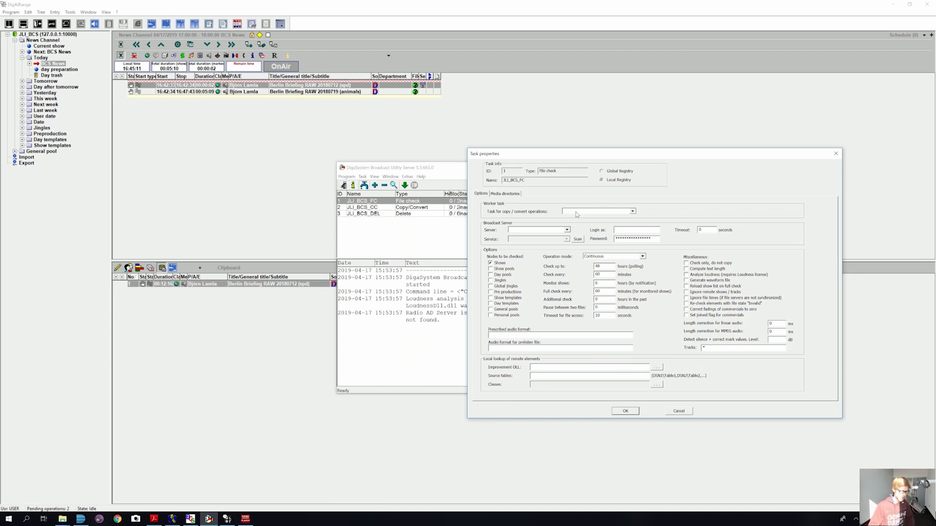
click(632, 212)
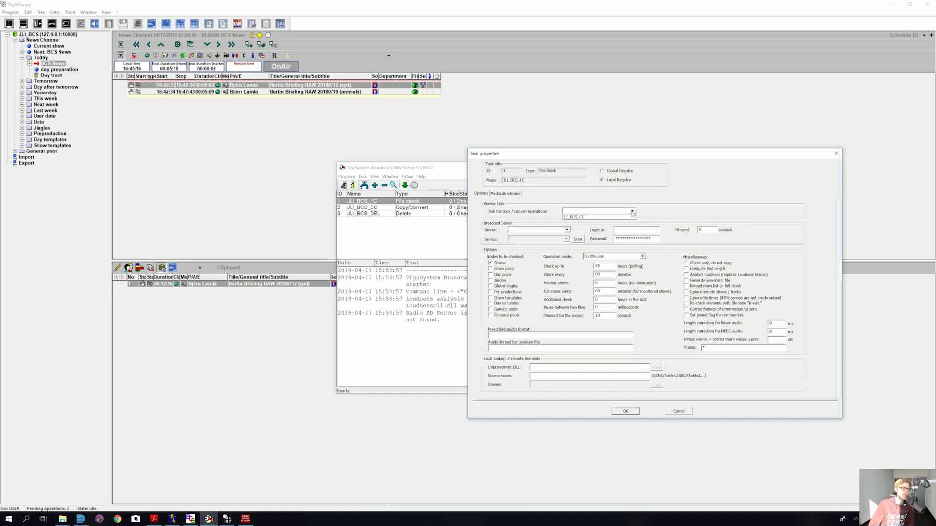
click(593, 218)
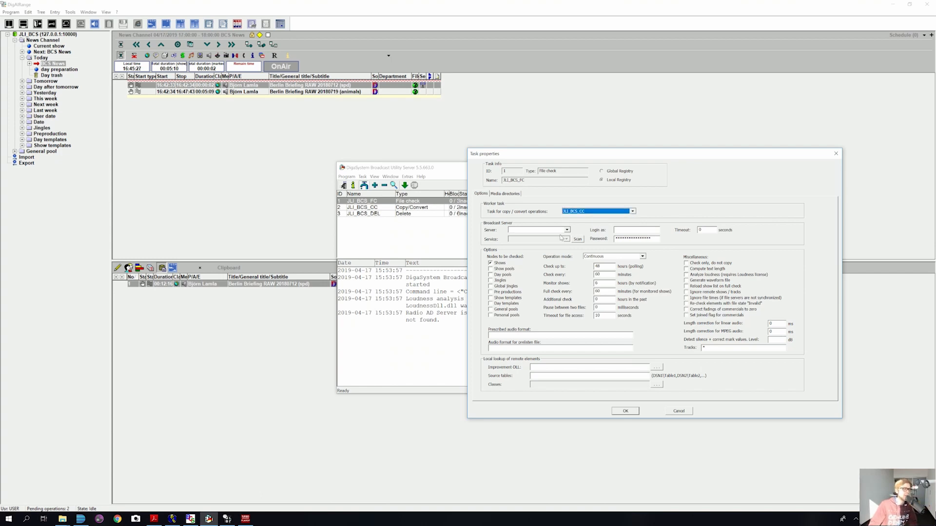
click(566, 230)
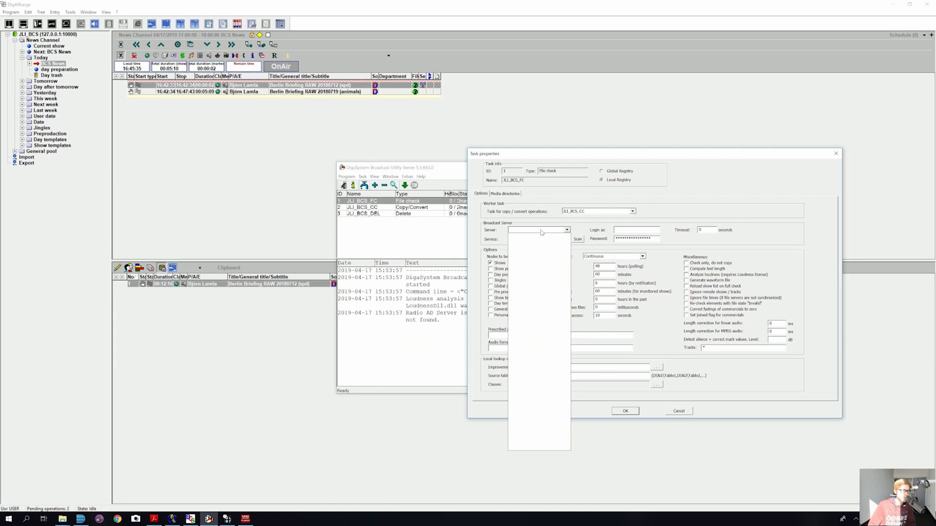
click(611, 225)
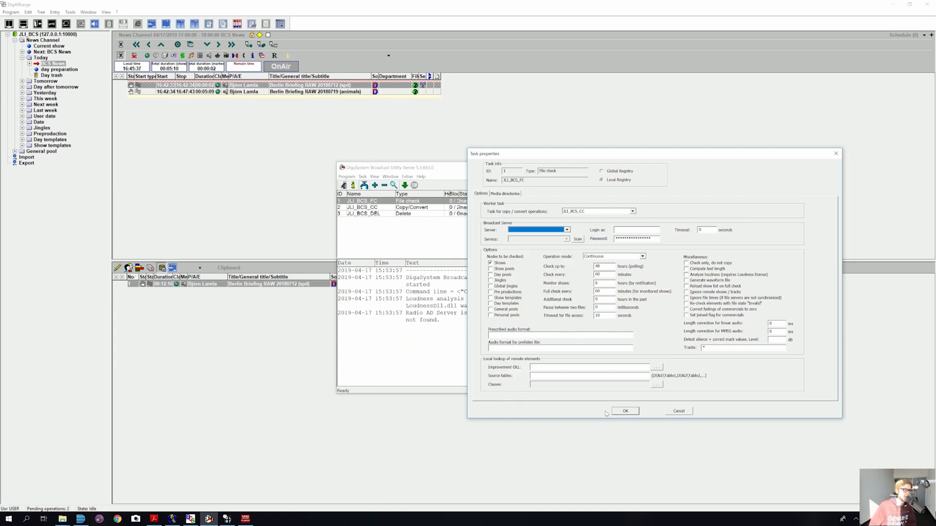
click(621, 412)
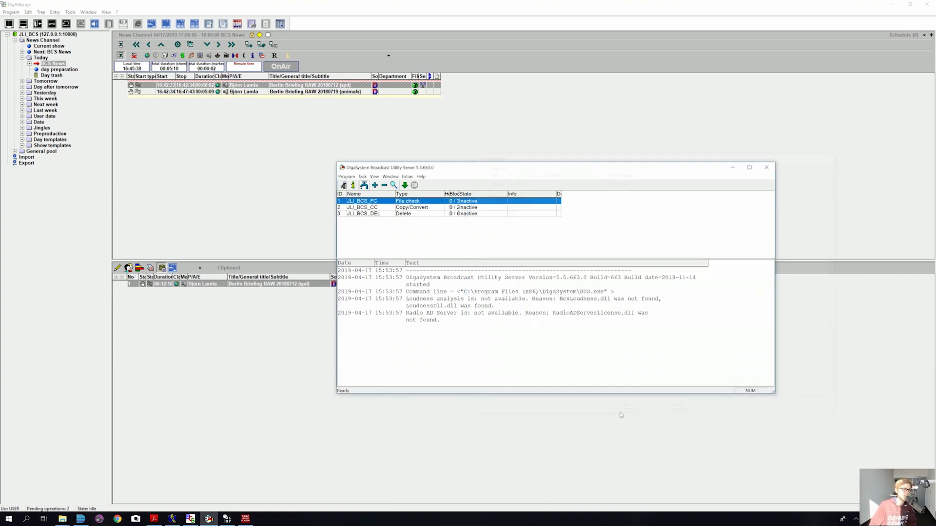
Step: Restart the Broadcast Utility Server from BUS.exe and reopen JLI_BCS_FC's task properties
click(765, 168)
click(575, 300)
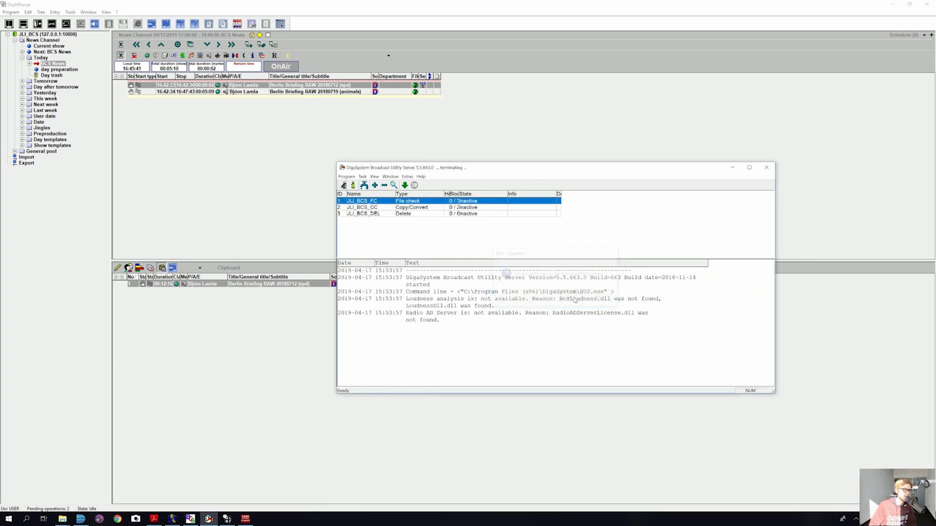
mouse_move(63, 518)
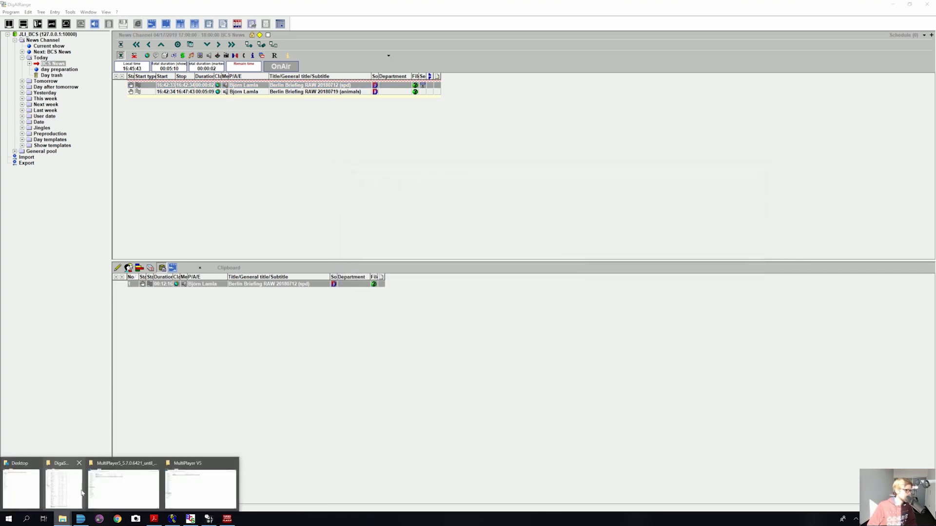
click(63, 489)
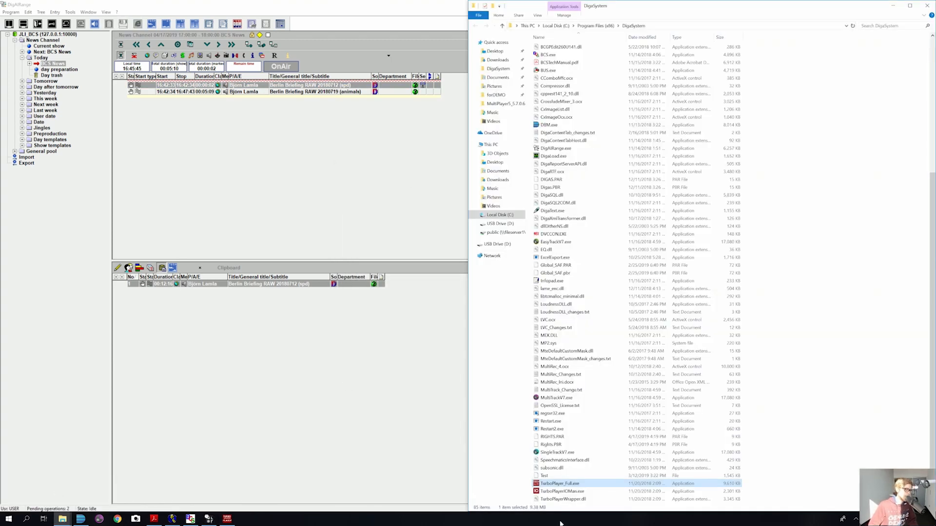
double_click(547, 71)
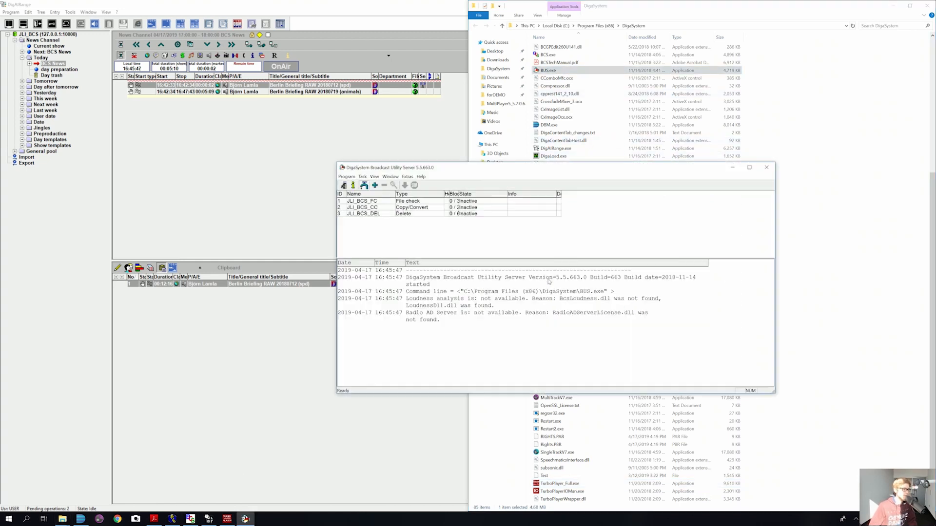
click(407, 203)
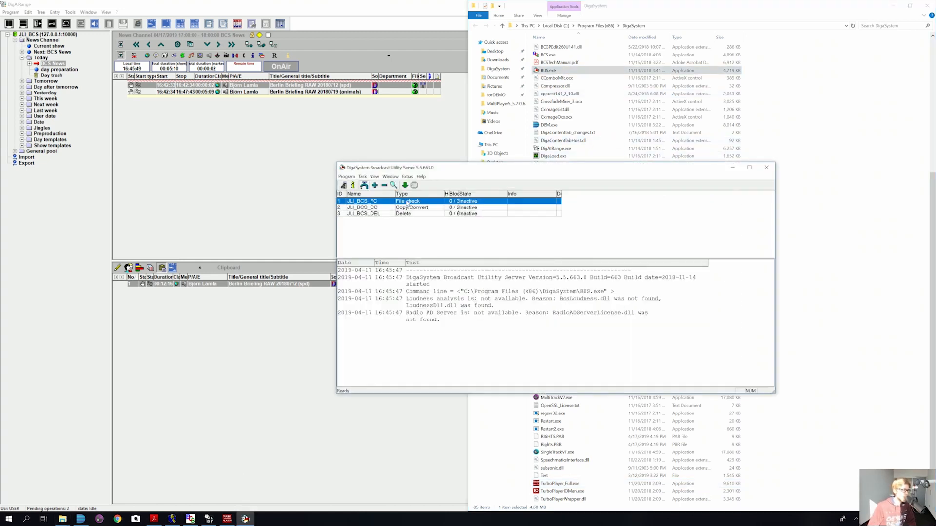
double_click(407, 202)
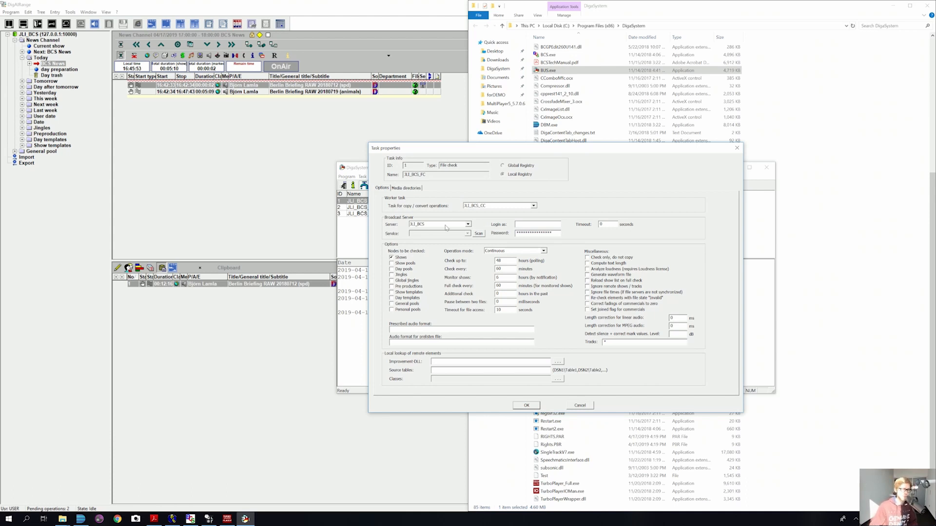
Step: Keep JLI_BCS as broadcast server and enter the server login name and password
click(466, 225)
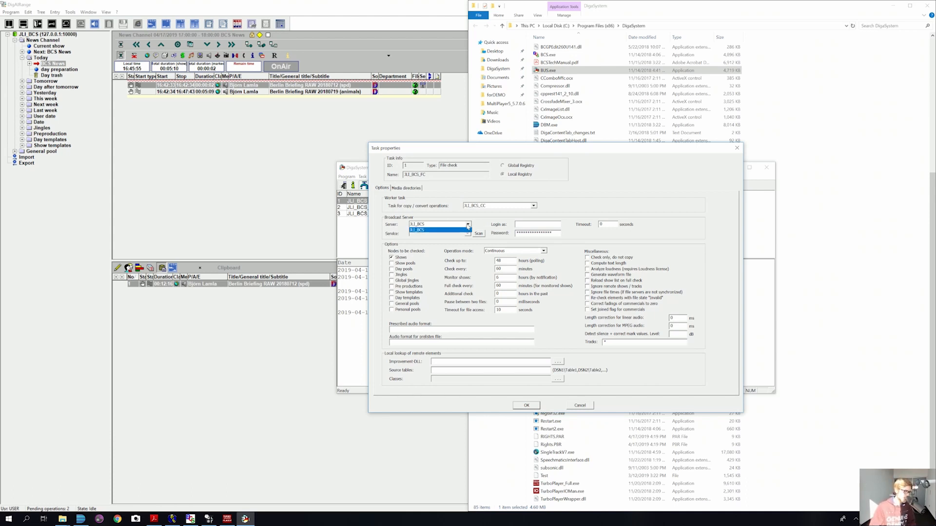
click(466, 226)
click(529, 225)
text(admin)
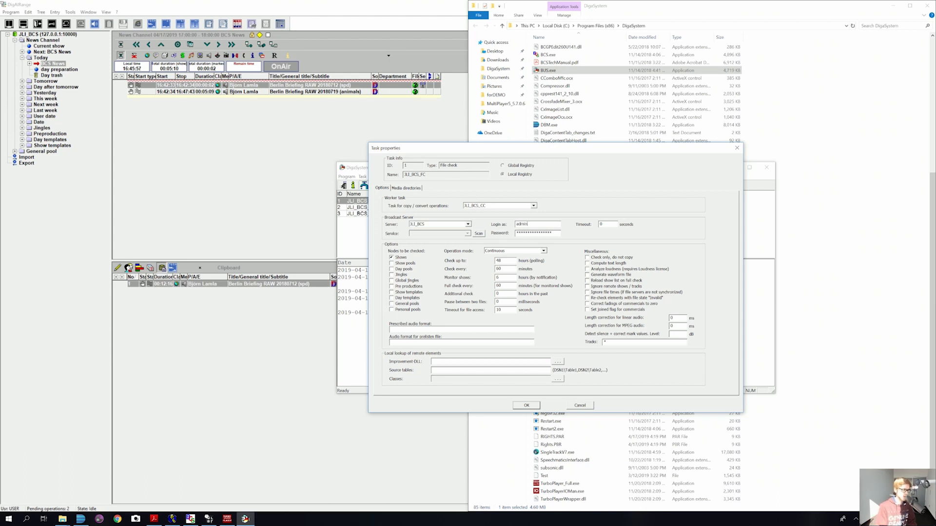
double_click(532, 232)
text(*****)
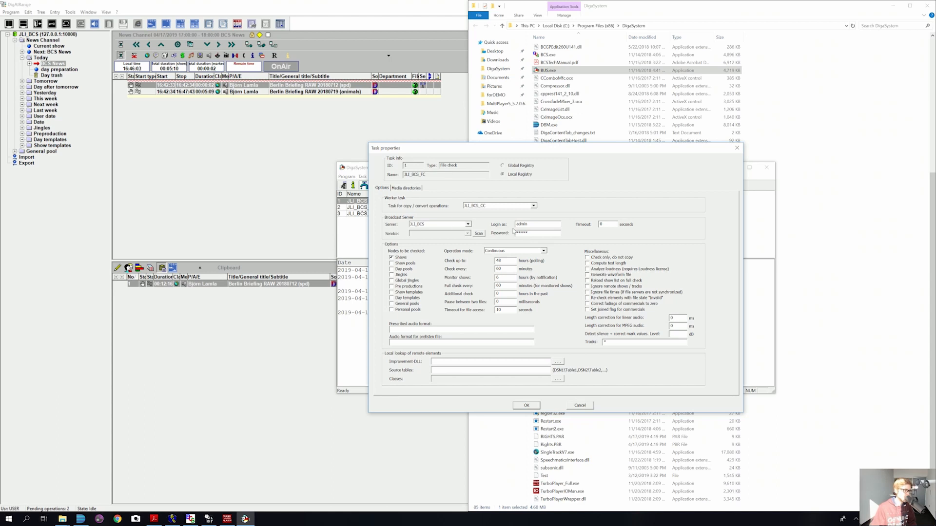
Step: Set the service to News Channel, enable Generate waveform file, and save the task
click(478, 235)
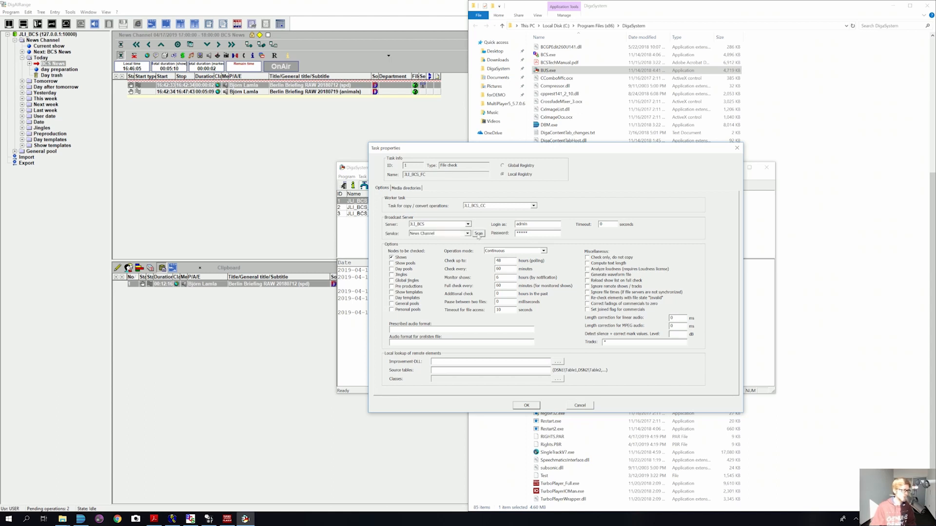
click(467, 237)
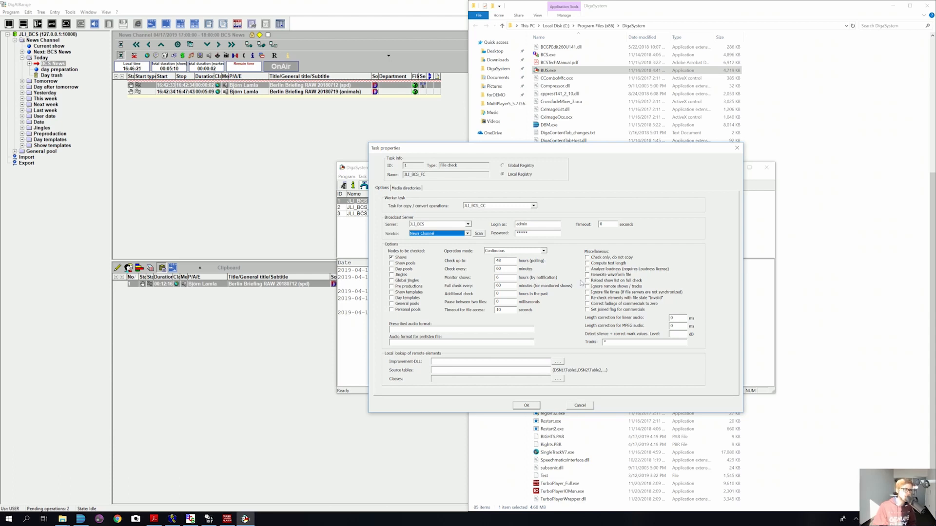
click(588, 276)
click(588, 276)
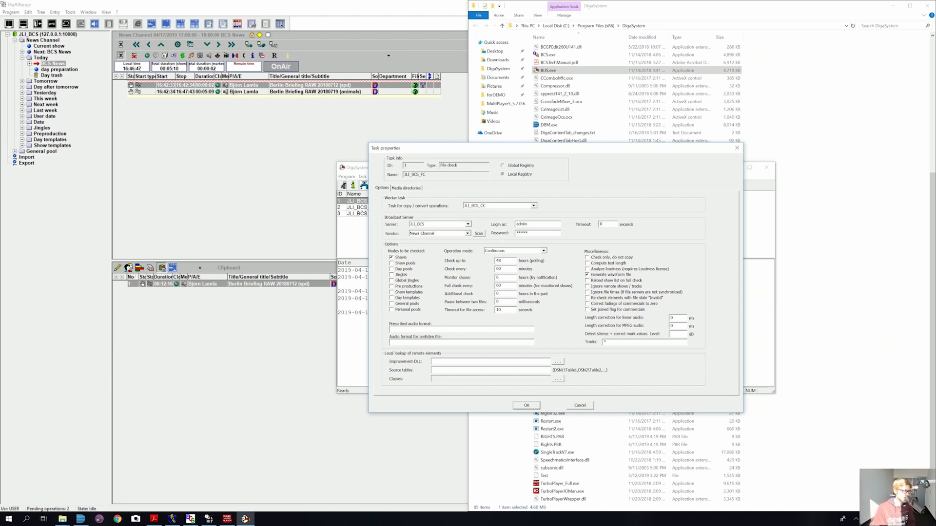
click(527, 406)
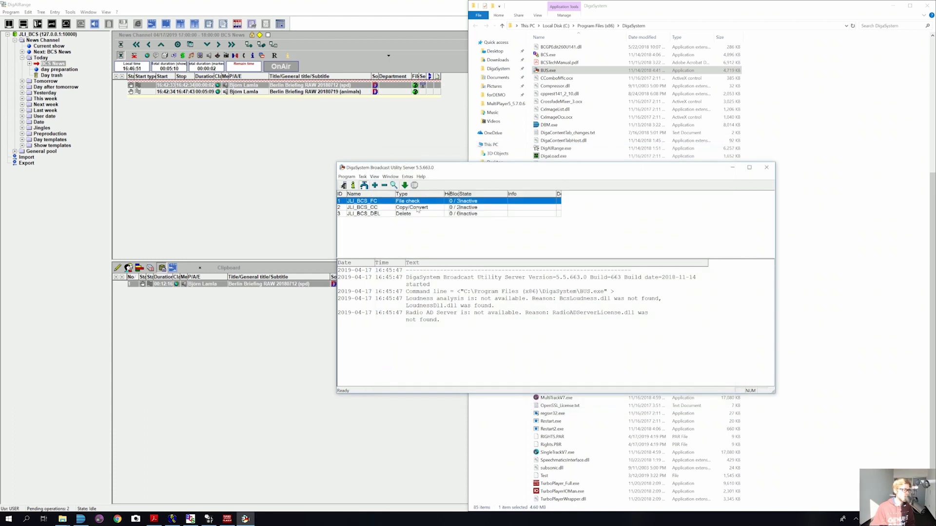
Step: Confirm JLI_BCS_CC's copy/convert settings unchanged, then open JLI_BCS_DEL's task properties
double_click(417, 208)
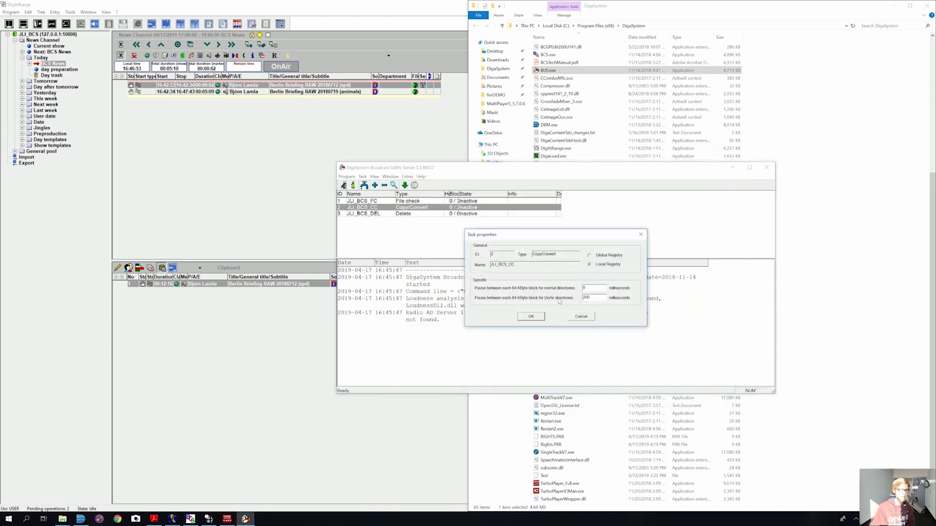
click(535, 319)
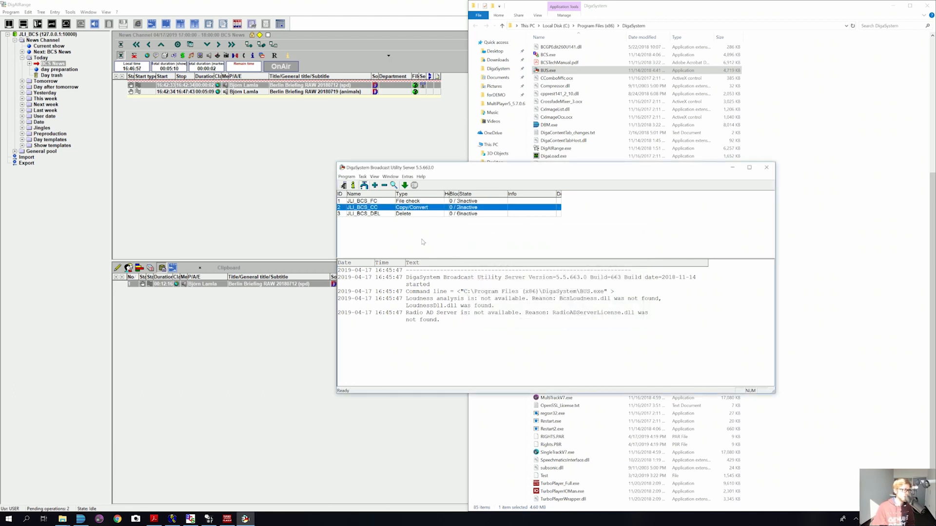
double_click(407, 215)
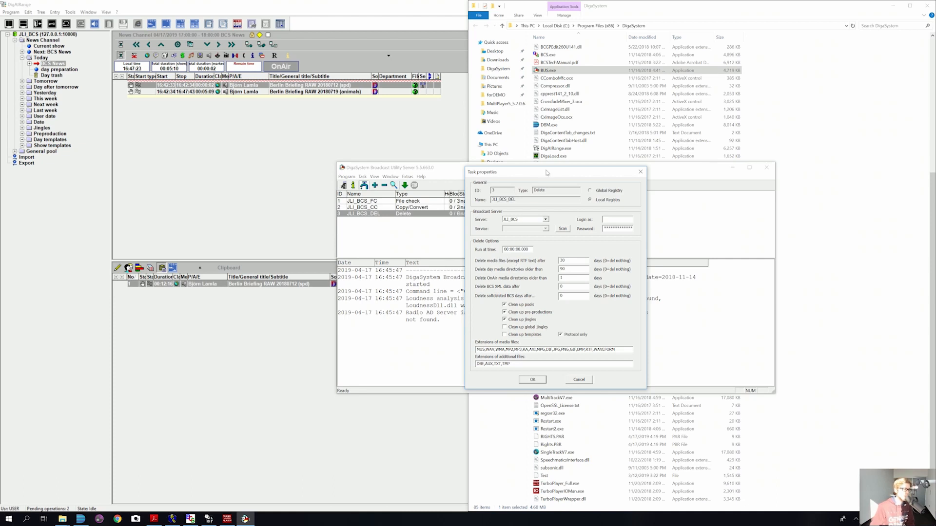
Step: Give JLI_BCS_DEL the server login and password and the News Channel service, keeping its run time
drag(547, 173, 484, 170)
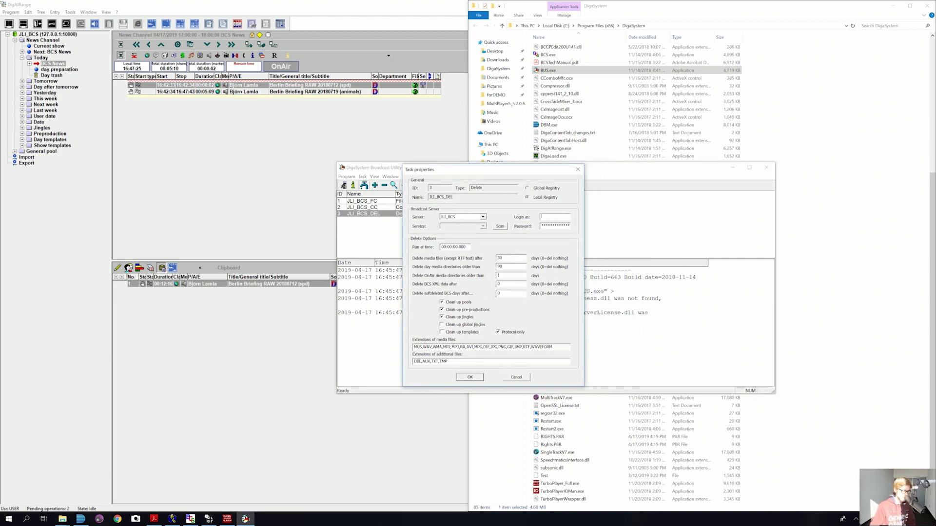
text(admin)
key(Tab)
text(admin)
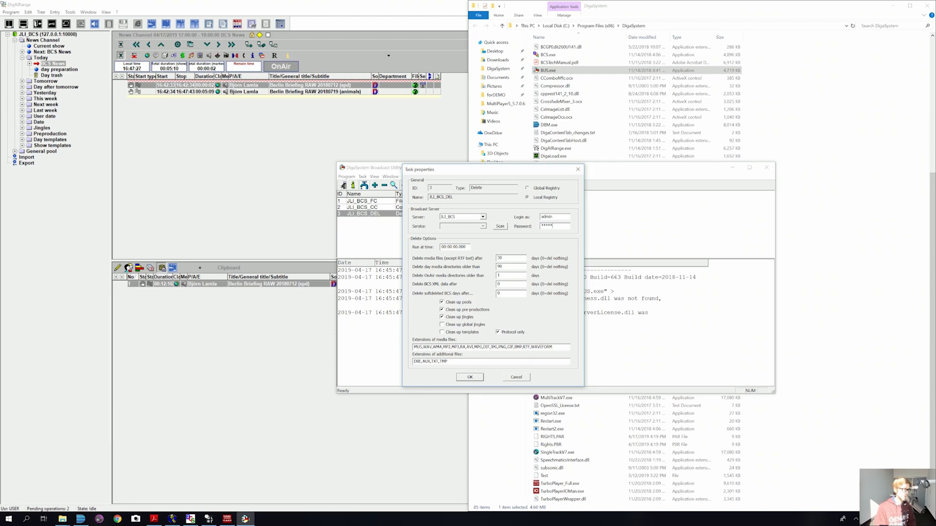
click(500, 226)
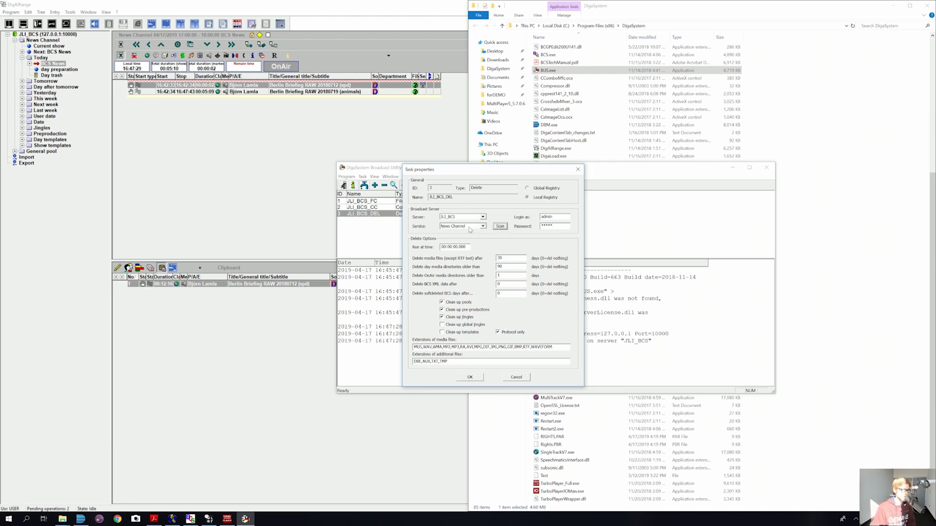
click(441, 248)
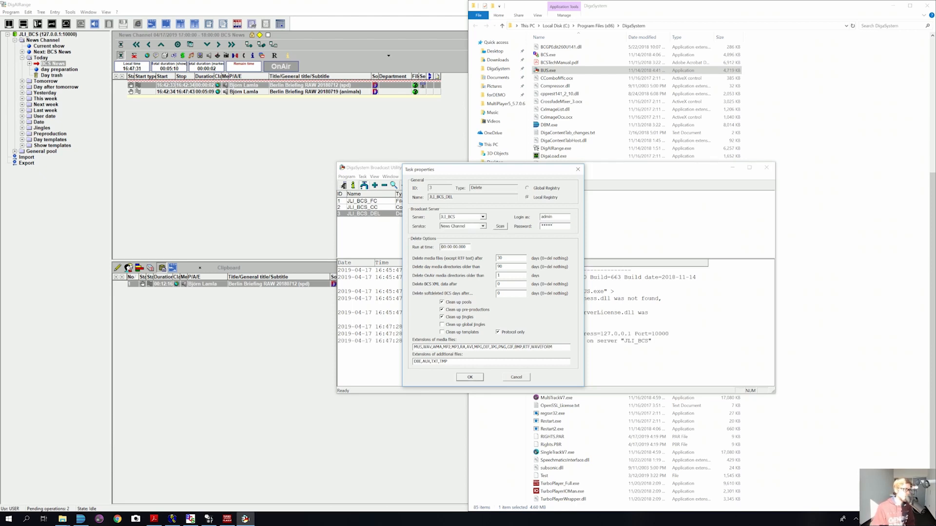
drag(440, 247, 498, 248)
click(467, 247)
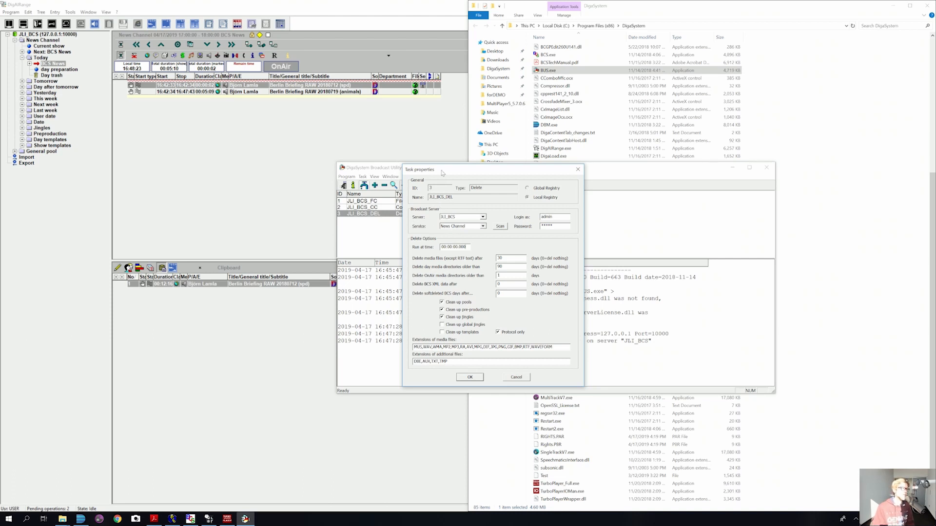
Step: Uncheck Protocol only in JLI_BCS_DEL's delete options and save the task properties
drag(442, 172, 481, 171)
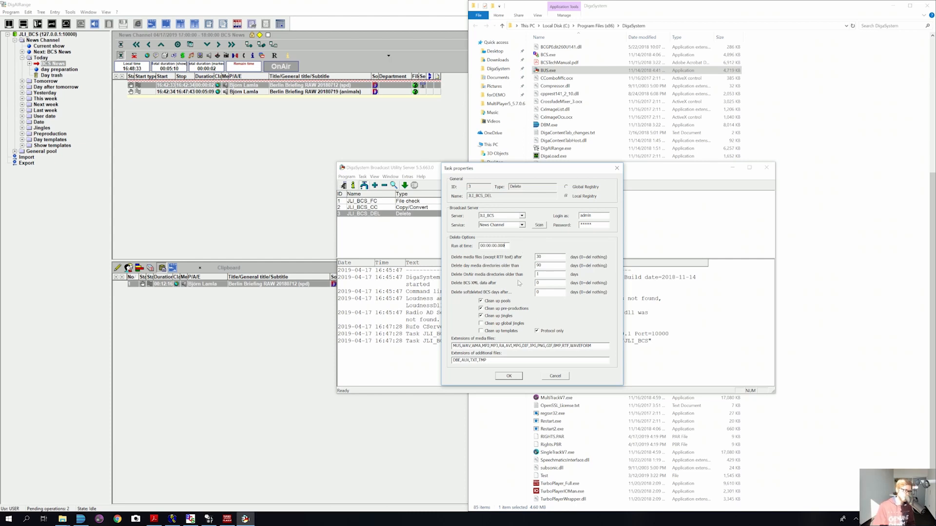
click(537, 331)
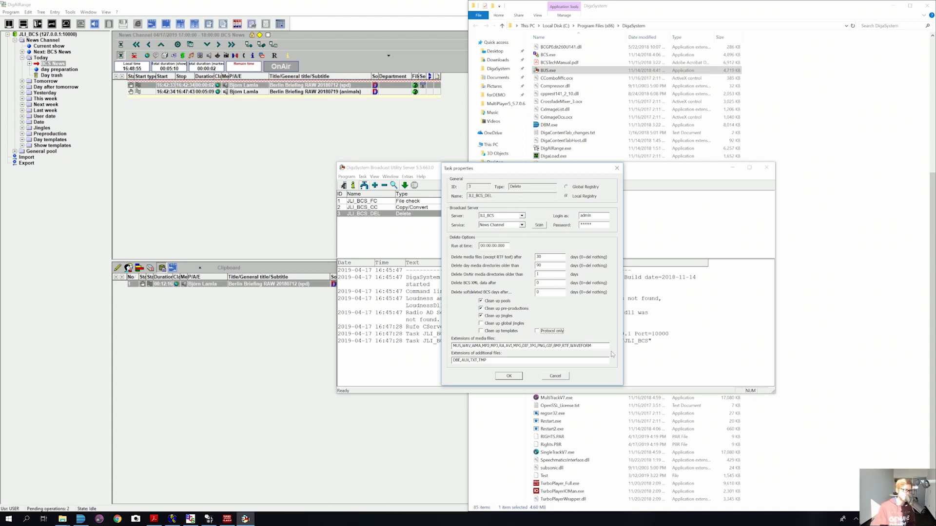
click(509, 377)
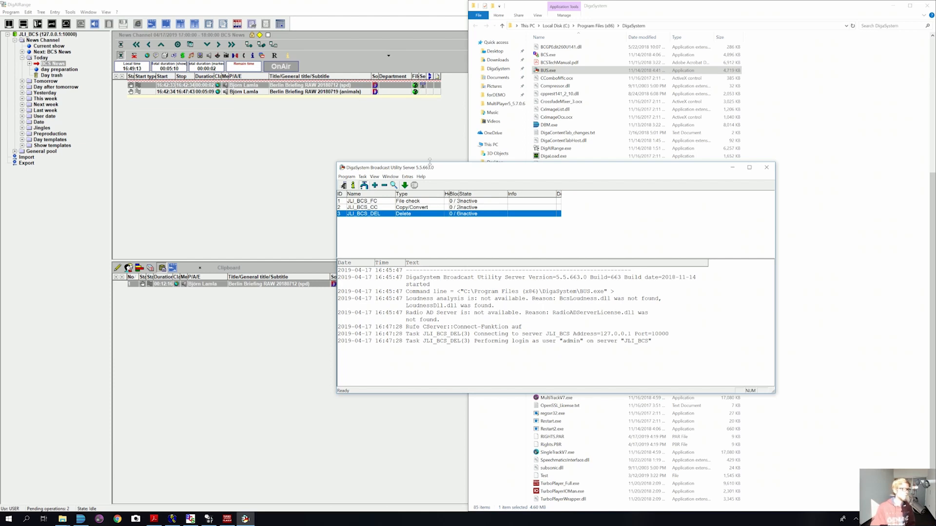
Step: Check that the Berlin Briefing RAW 20180712 (spd) item's full field list shows File state Existing, then return to the utility server
double_click(285, 86)
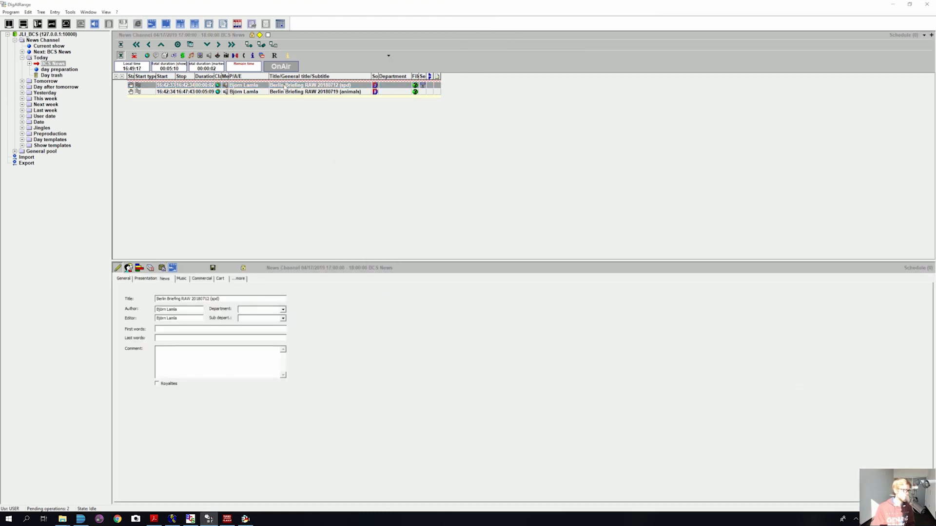
click(240, 278)
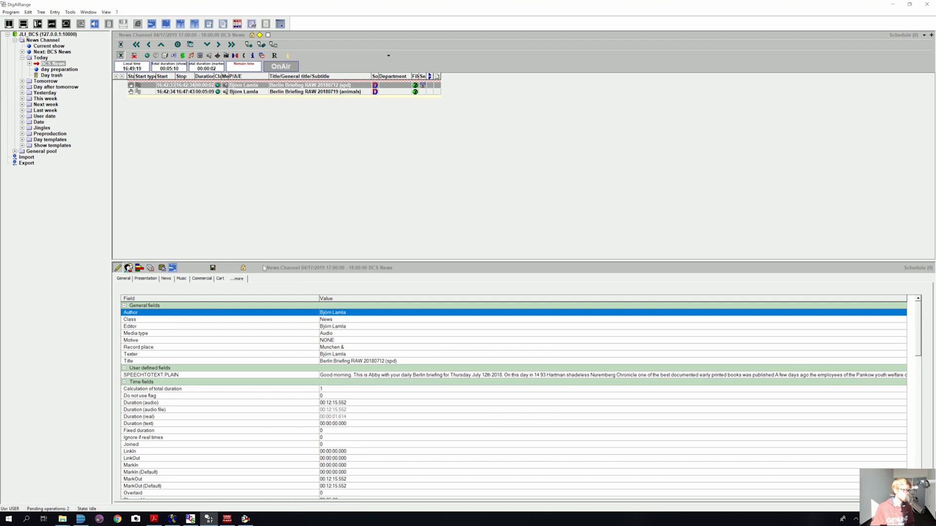
drag(269, 261, 273, 189)
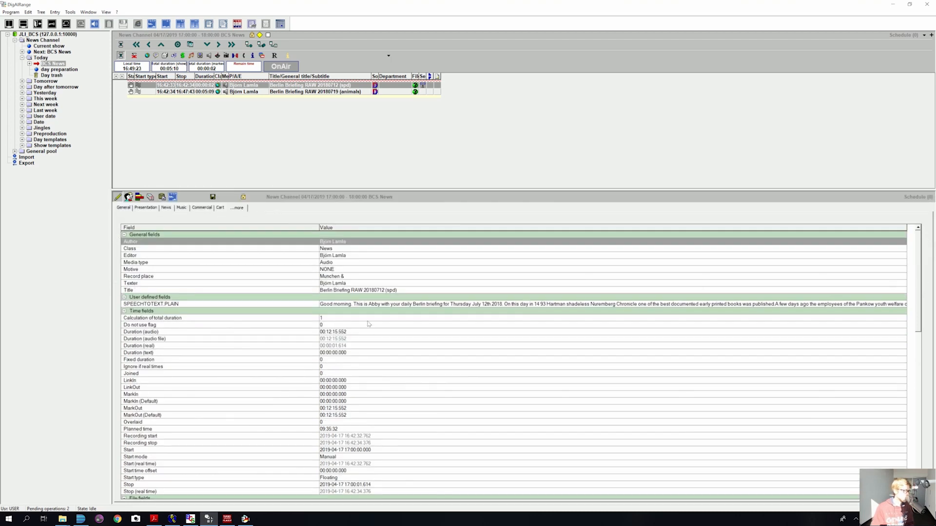
scroll(360, 327, down, 7)
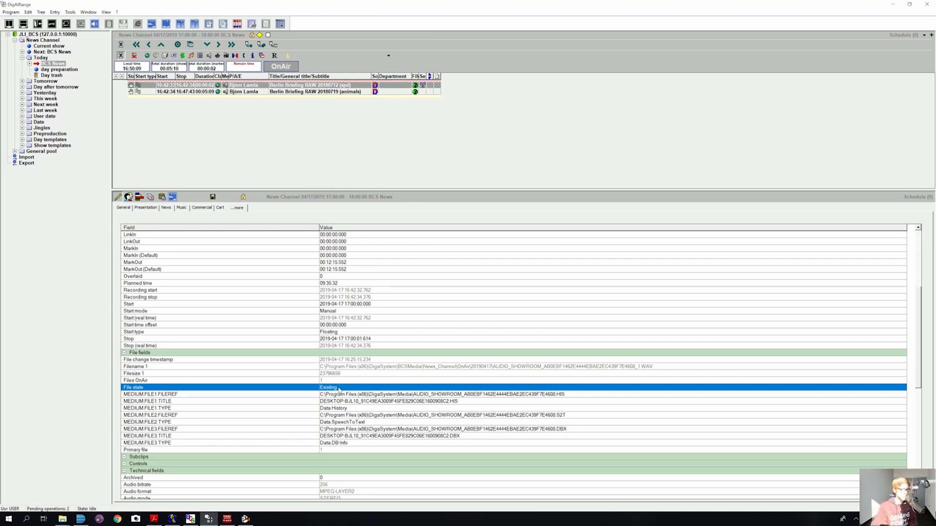
drag(346, 191, 345, 263)
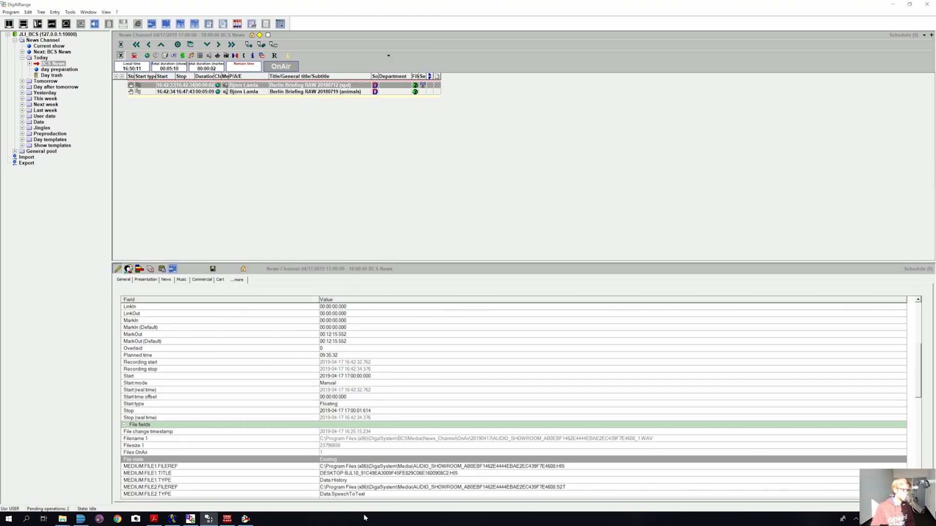
click(246, 519)
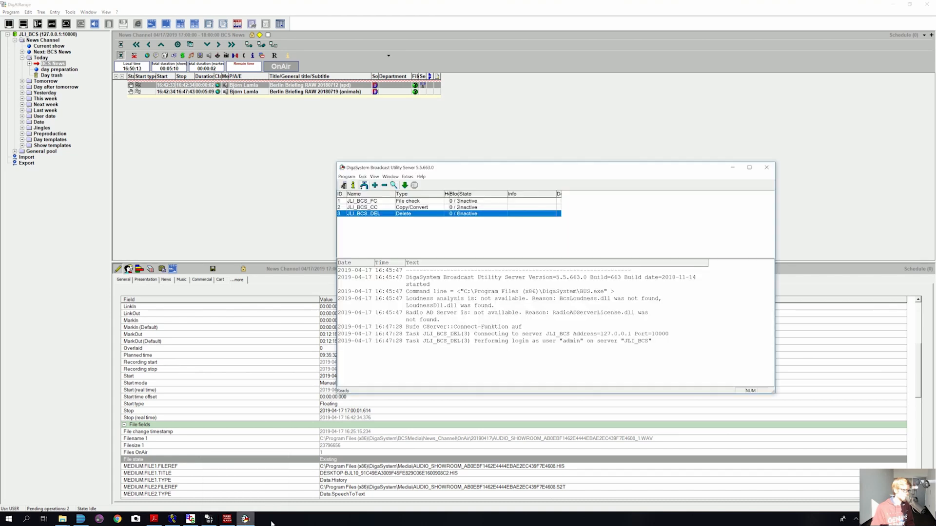
Step: Activate all three tasks so the JLI_BCS_CC copy/convert task starts running
shift+click(388, 203)
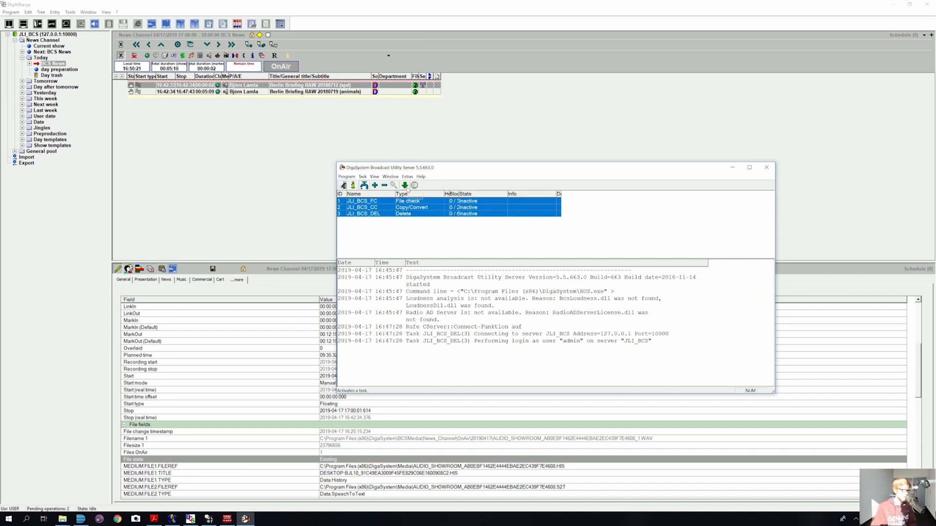
click(408, 190)
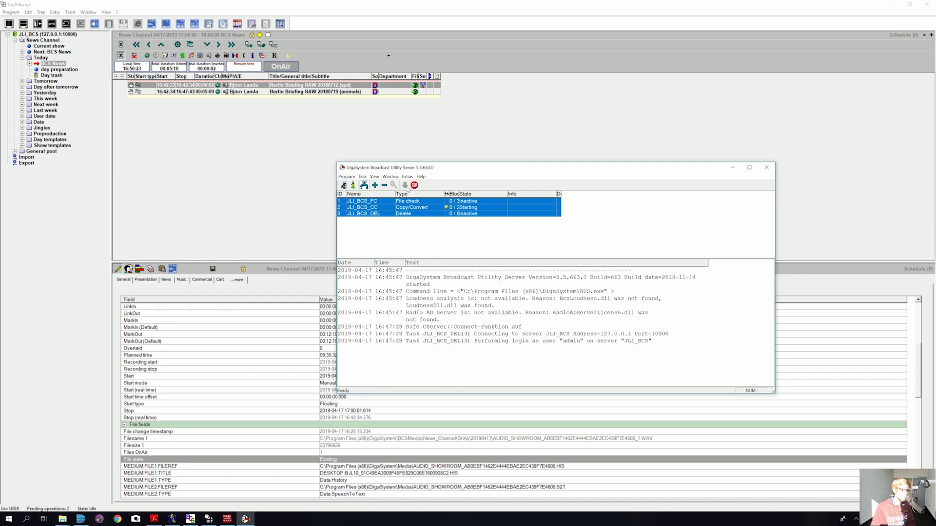